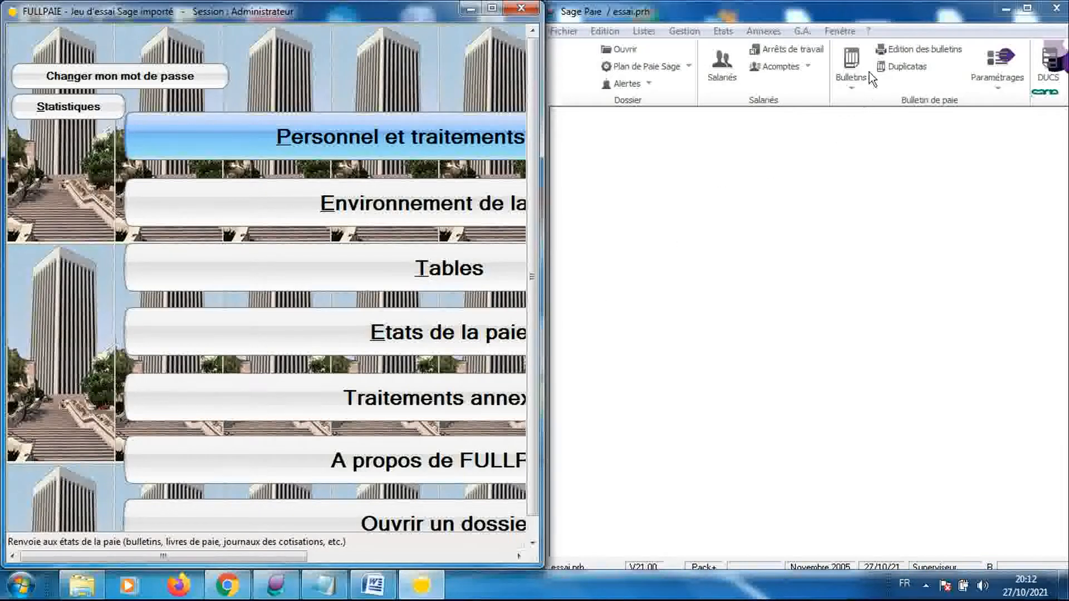
- Check the version information of the installed Sage Paie & RH program
{"action": "left_click", "coordinate": [867, 34]}
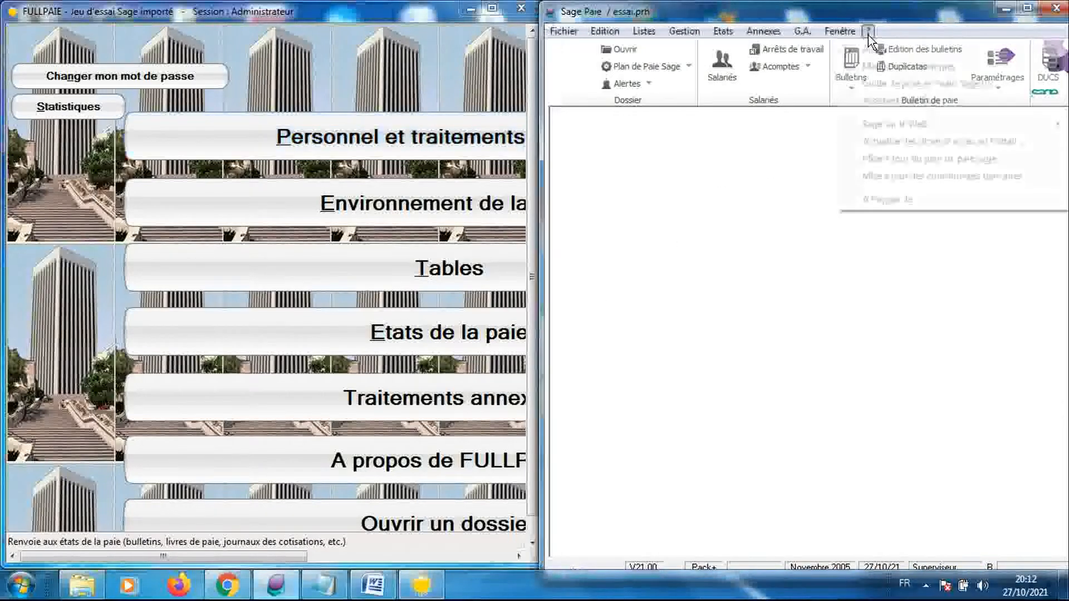
{"action": "left_click", "coordinate": [884, 201]}
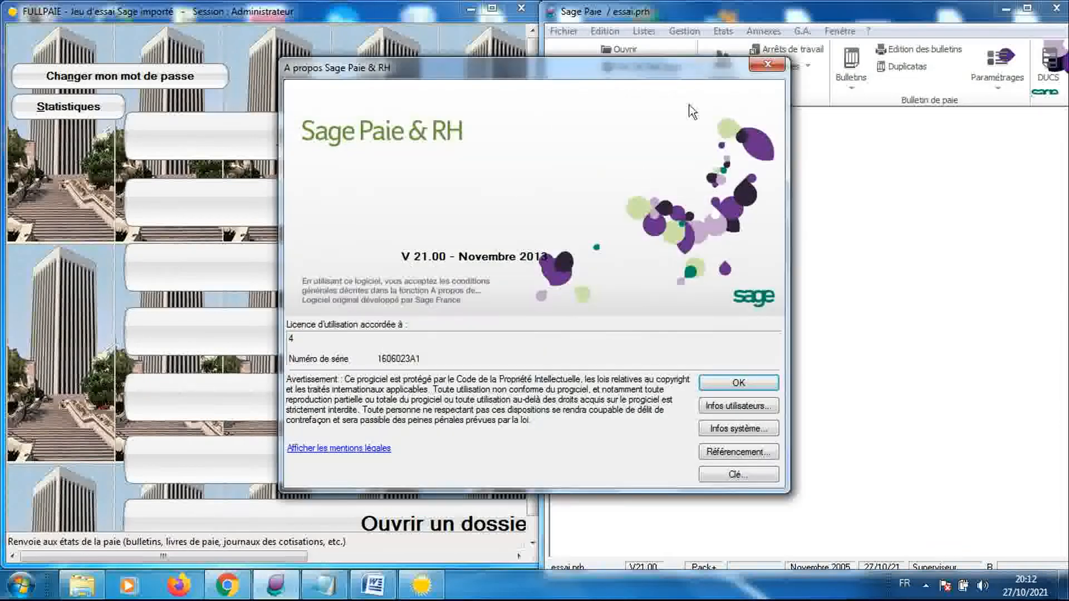
{"action": "left_click", "coordinate": [767, 65]}
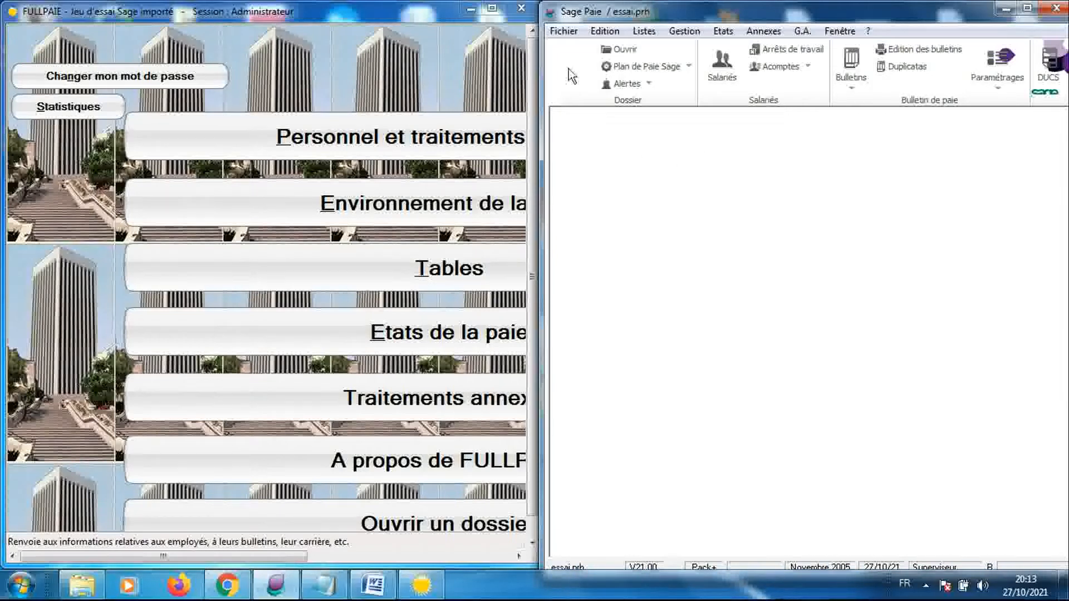
- Enable the four-character year date format for transfer and import in the Sage Paie preferences
{"action": "left_click", "coordinate": [570, 35]}
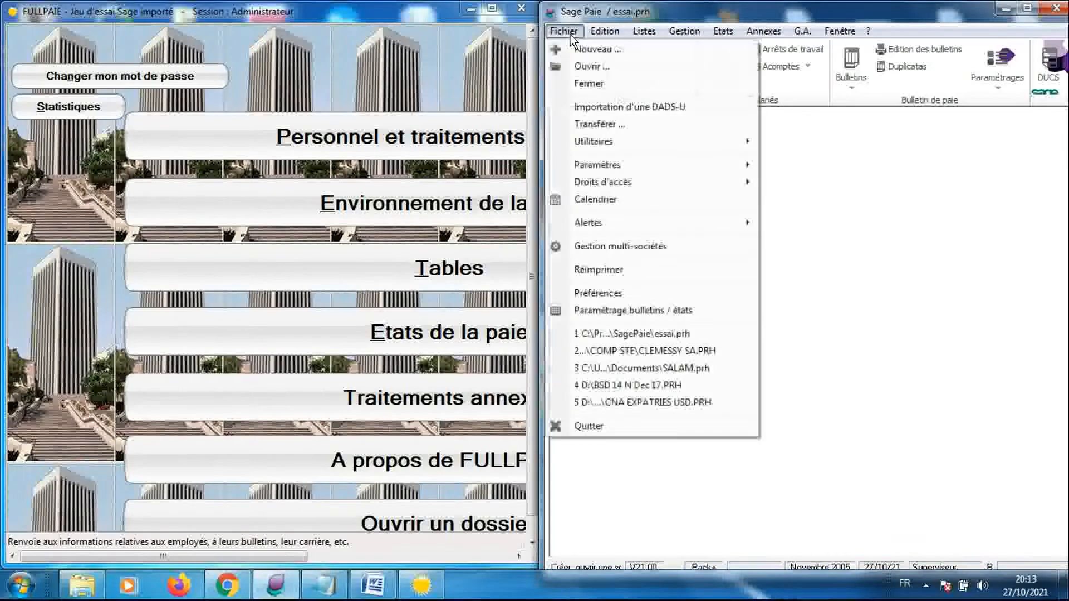
{"action": "left_click", "coordinate": [595, 292]}
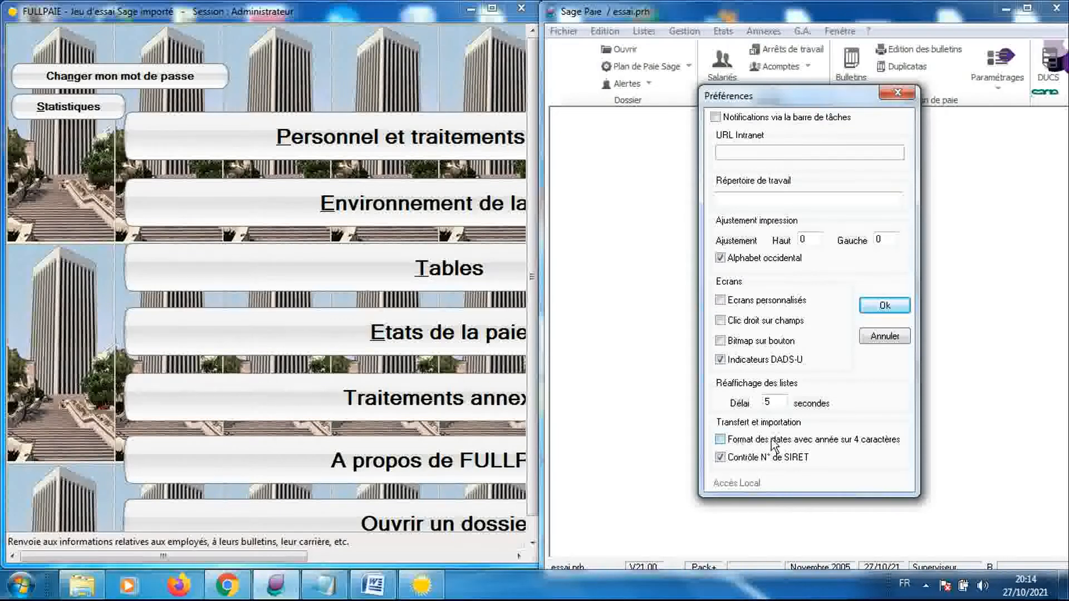
{"action": "left_click", "coordinate": [721, 440]}
{"action": "left_click", "coordinate": [882, 306]}
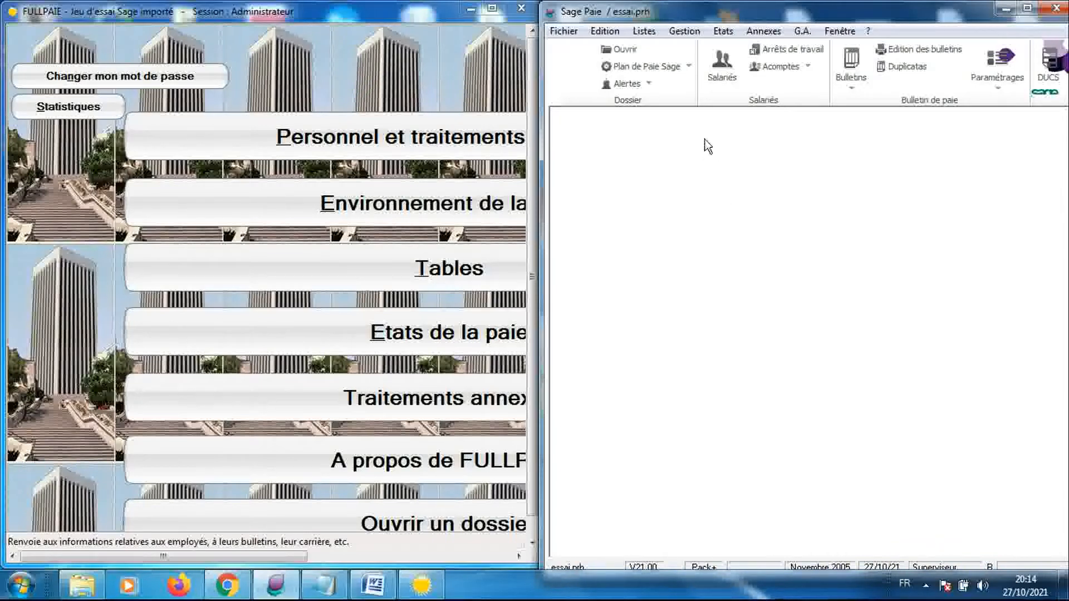
- From the employee payslips list, run the payroll elements edition for Bulletin salarié with the Transfert option enabled
{"action": "left_click", "coordinate": [686, 34]}
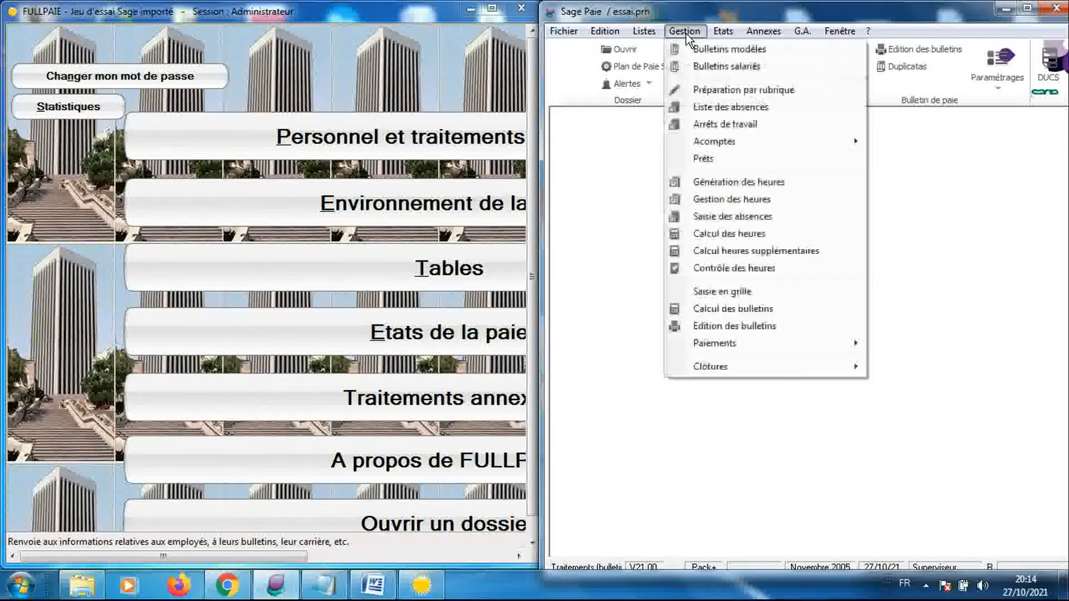
{"action": "left_click", "coordinate": [698, 66]}
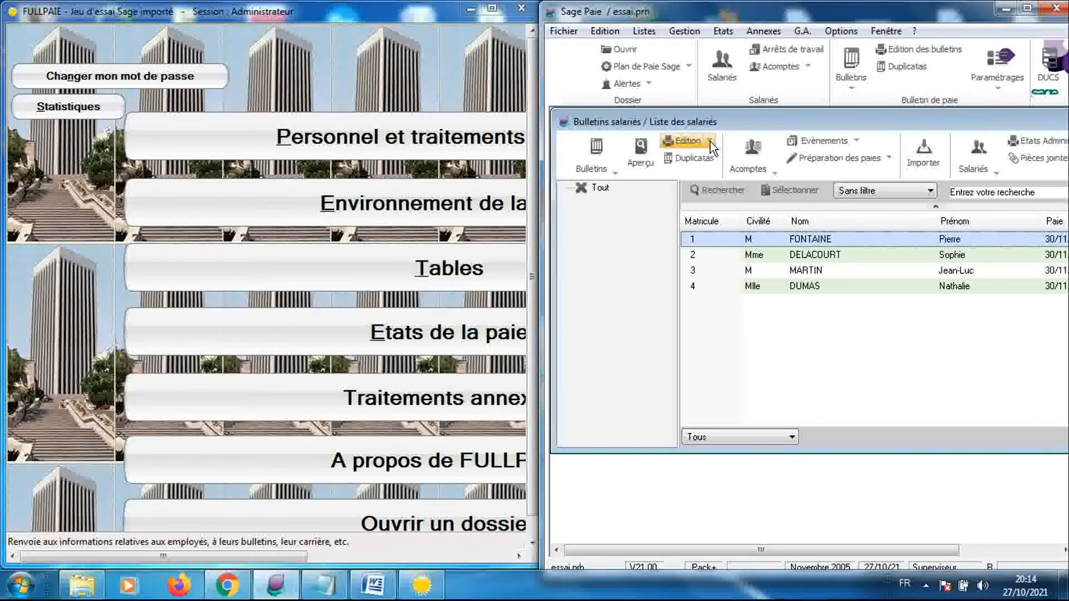
{"action": "left_click", "coordinate": [710, 141]}
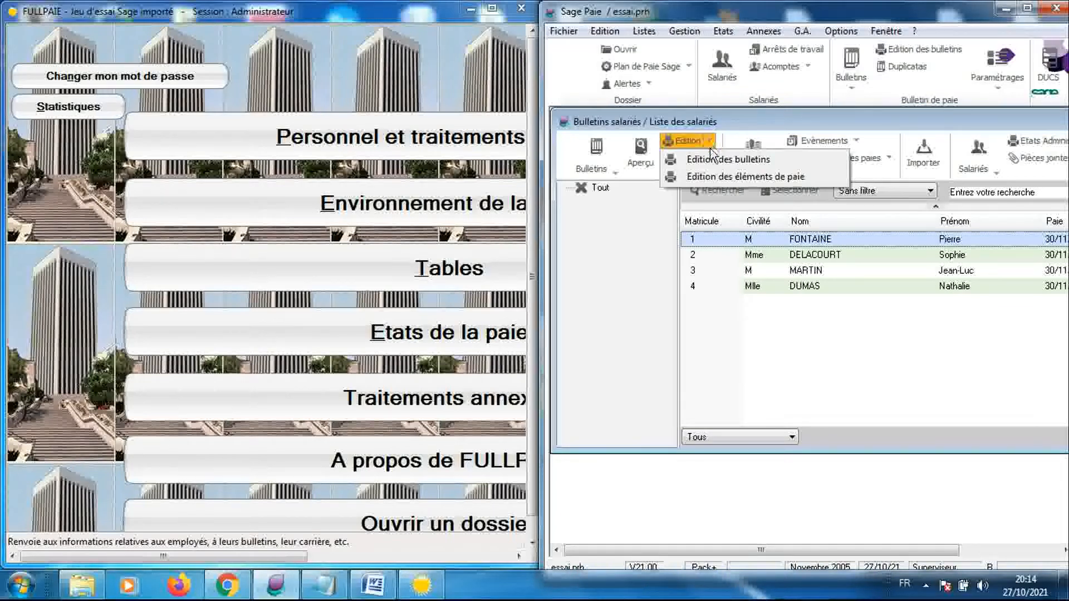
{"action": "left_click", "coordinate": [713, 178]}
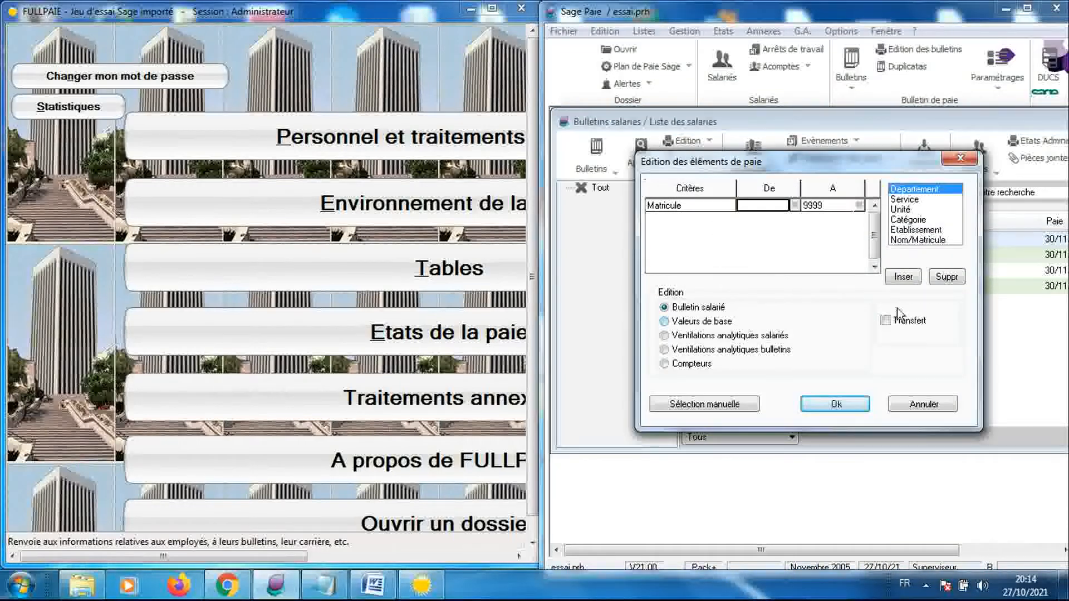
{"action": "left_click", "coordinate": [887, 324]}
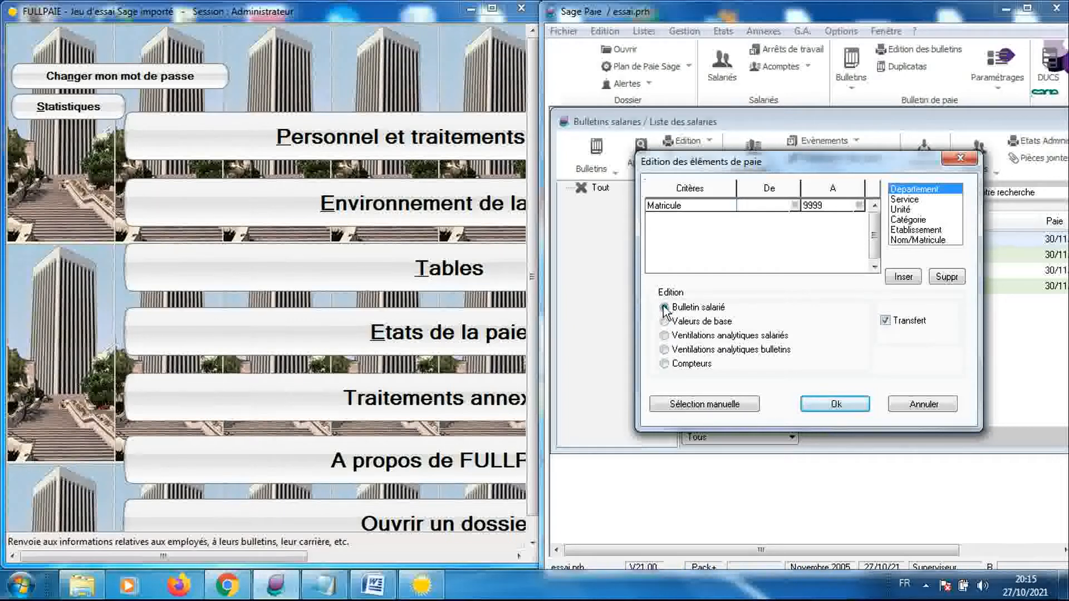
{"action": "left_click", "coordinate": [835, 405]}
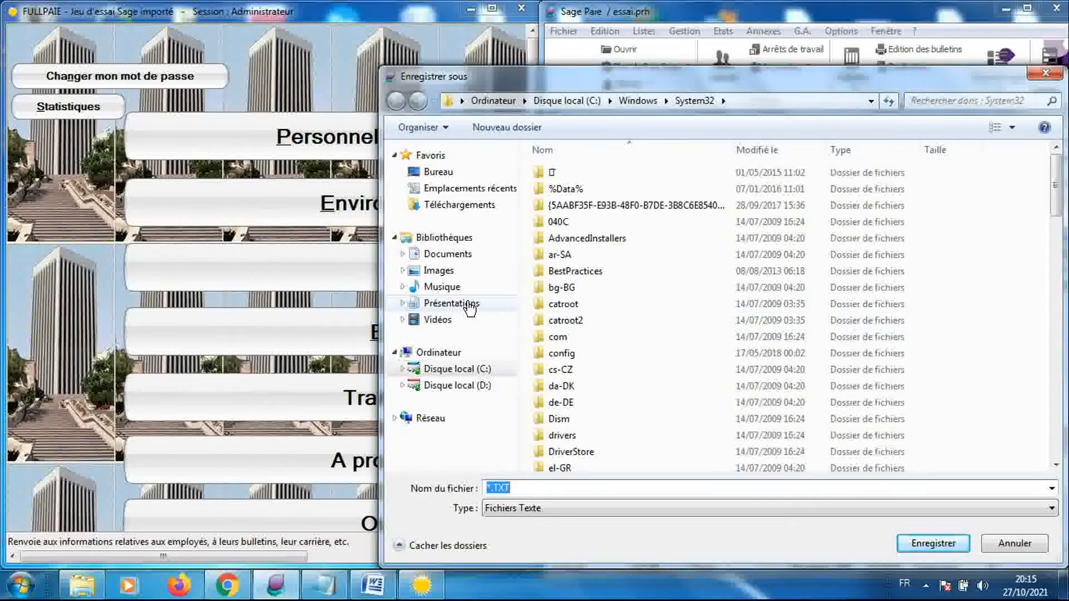
- Save the payslip export as Bulletins.TXT in the Export Données Sage paie V21 folder of the Présentations library
{"action": "left_click", "coordinate": [451, 304]}
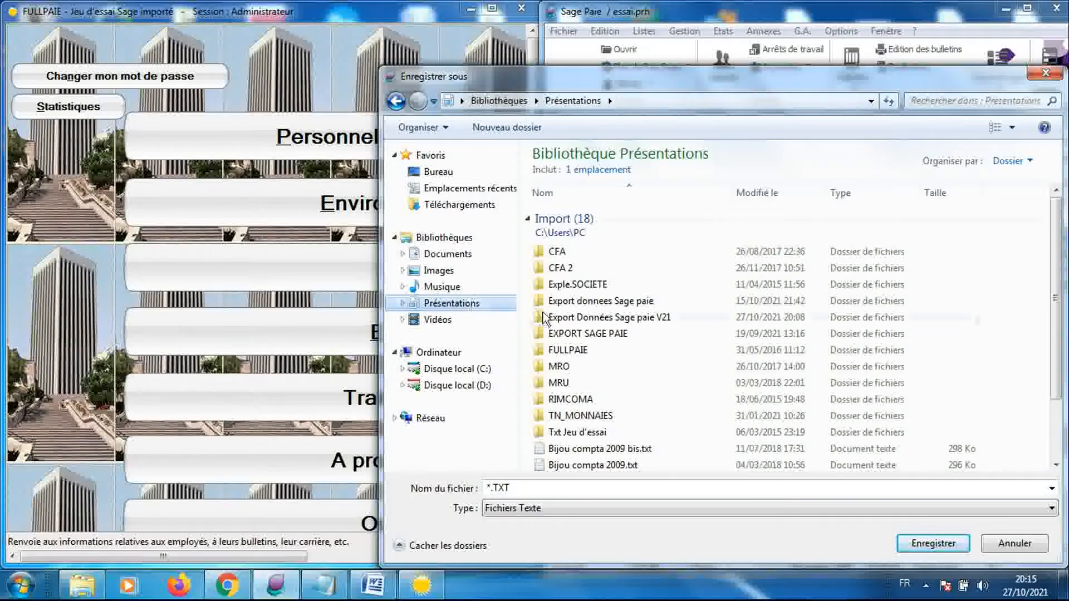
{"action": "double_click", "coordinate": [565, 321]}
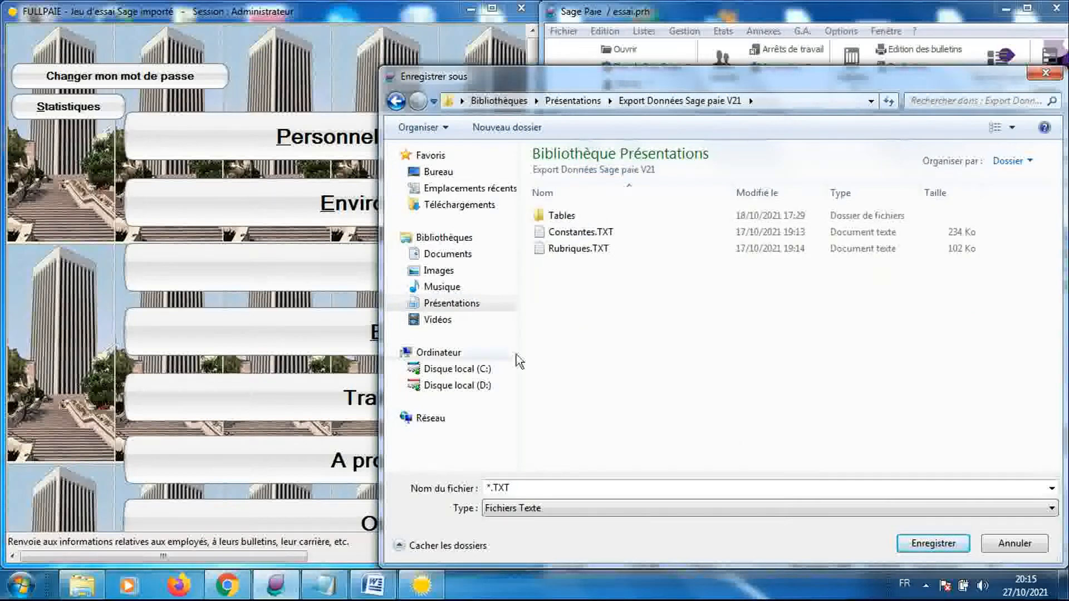
{"action": "left_click", "coordinate": [491, 486]}
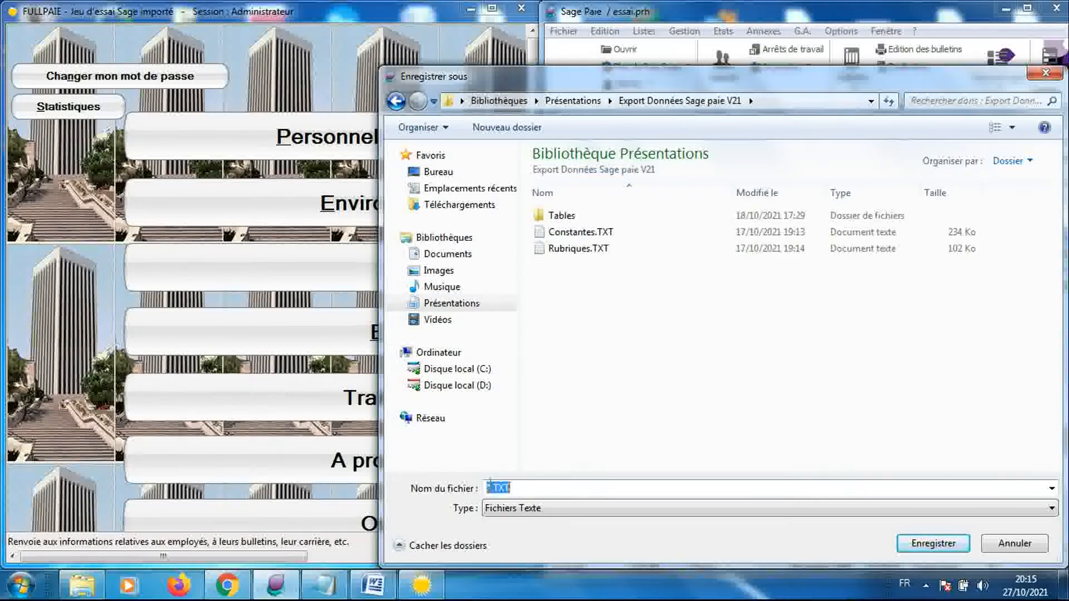
{"action": "left_click", "coordinate": [490, 485]}
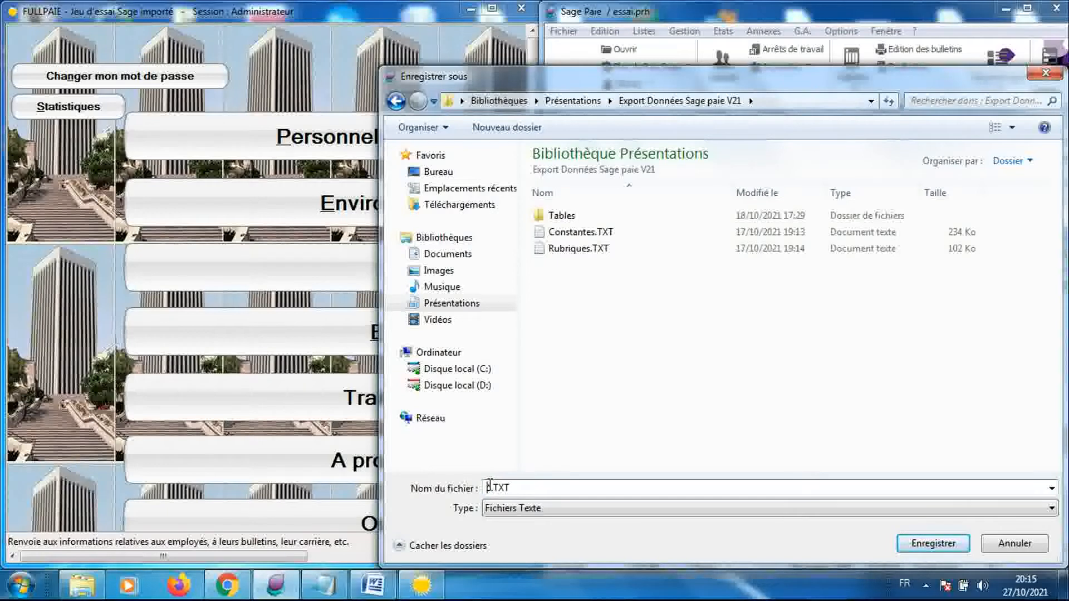
{"action": "left_click_drag", "start_coordinate": [489, 485], "coordinate": [492, 484]}
{"action": "type", "text": "Bulletins"}
{"action": "key", "text": "Return"}
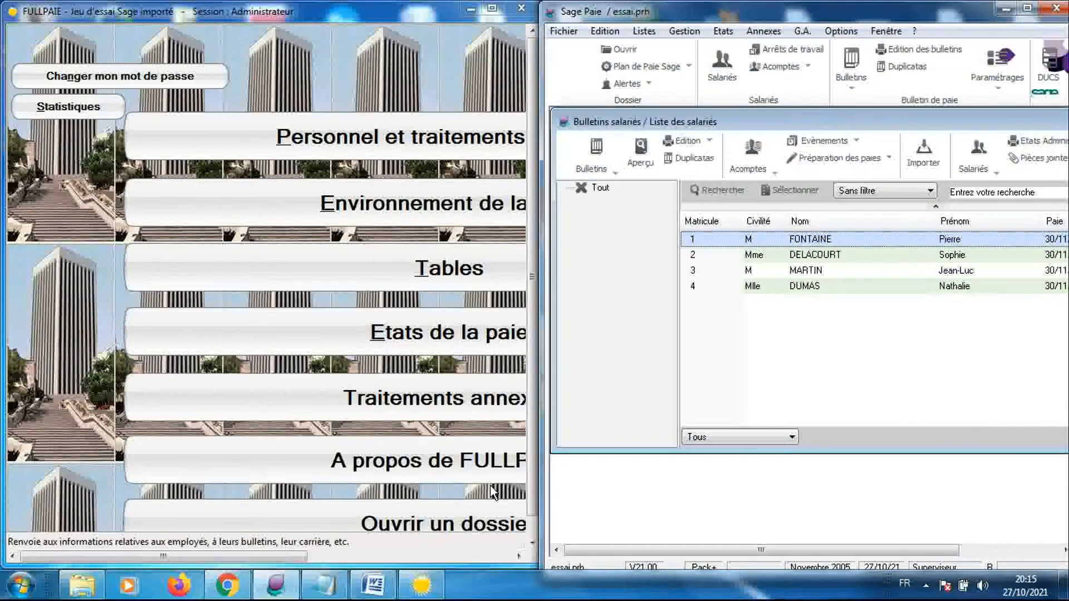
- Run the payroll elements edition for Valeurs de base with the Transfert option enabled
{"action": "left_click", "coordinate": [711, 142]}
{"action": "left_click", "coordinate": [714, 176]}
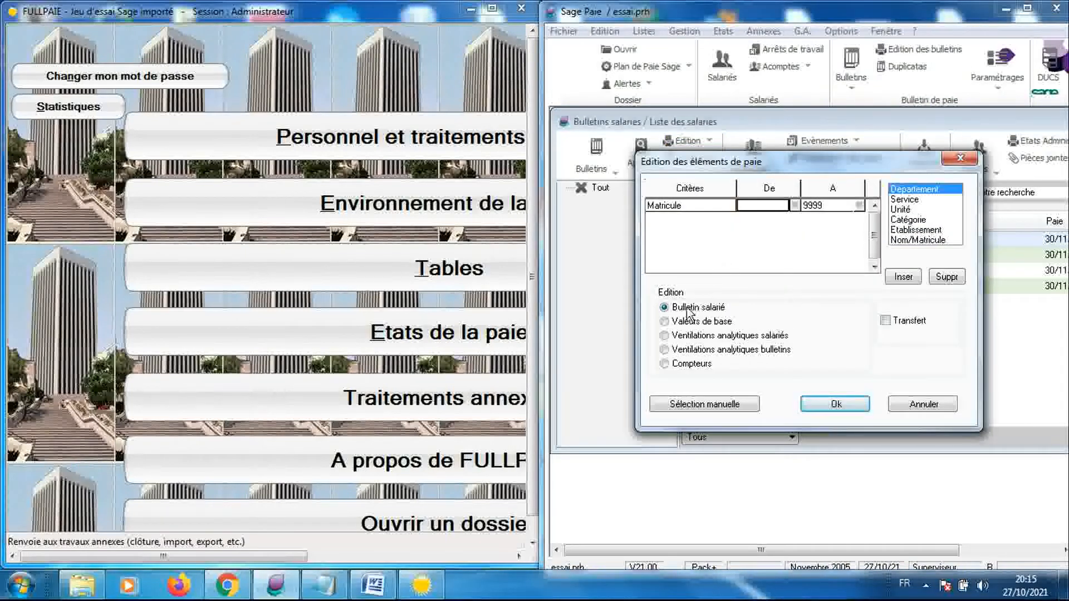
{"action": "left_click", "coordinate": [665, 321]}
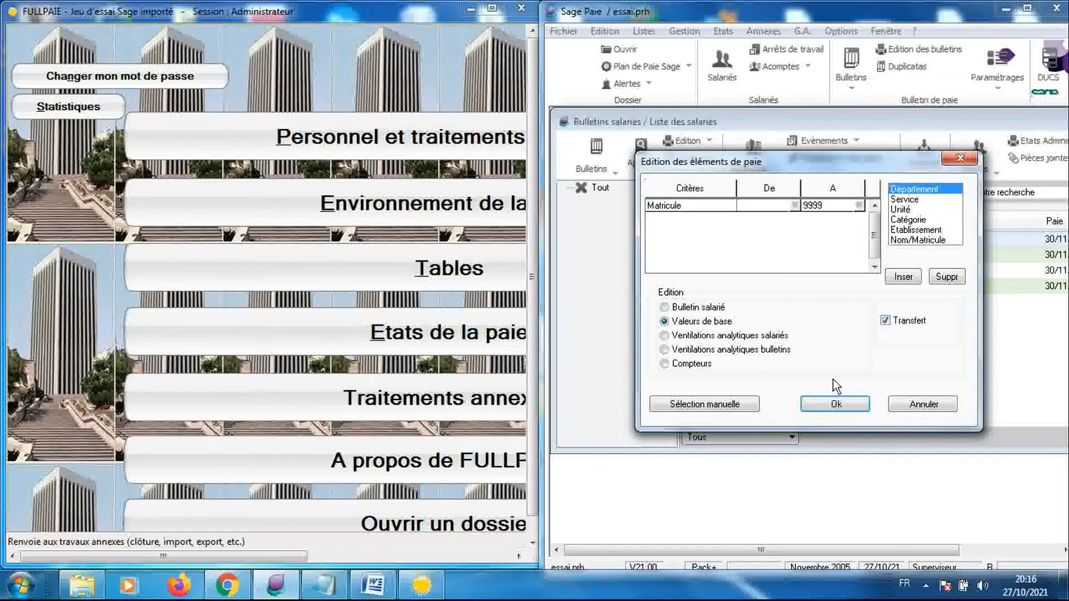
{"action": "left_click", "coordinate": [836, 405]}
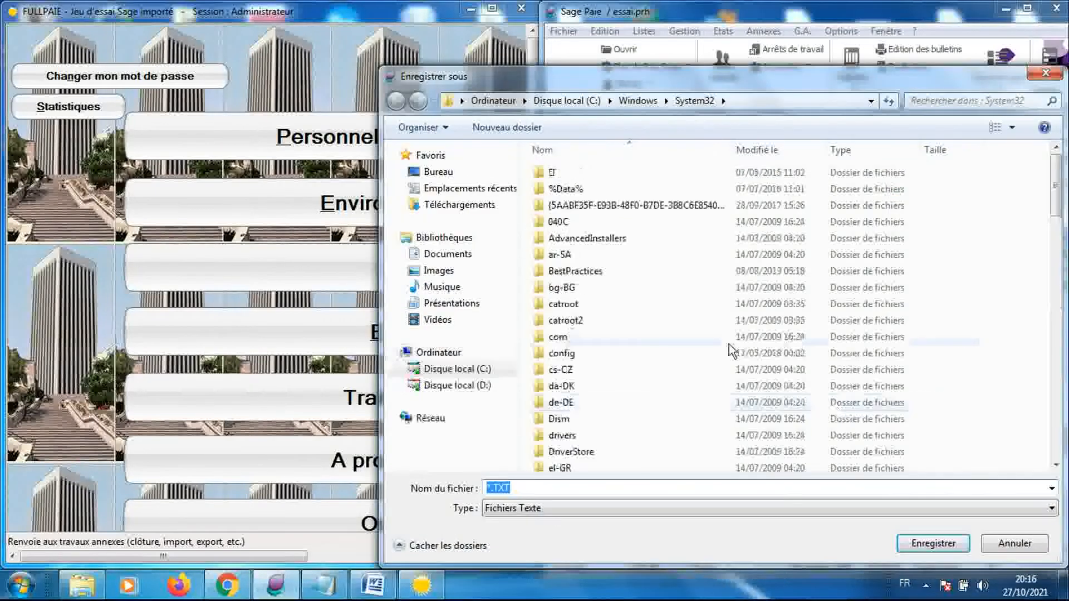
- Save the base values export as Valeurs de base.TXT in the Export Données Sage paie V21 folder of Présentations
{"action": "left_click", "coordinate": [451, 303]}
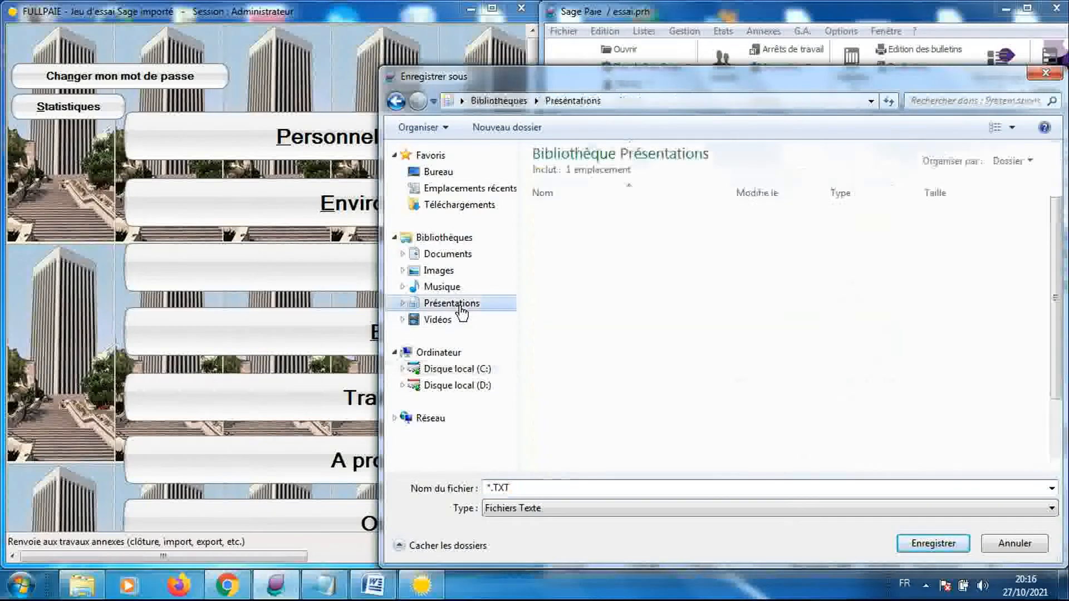
{"action": "double_click", "coordinate": [559, 317]}
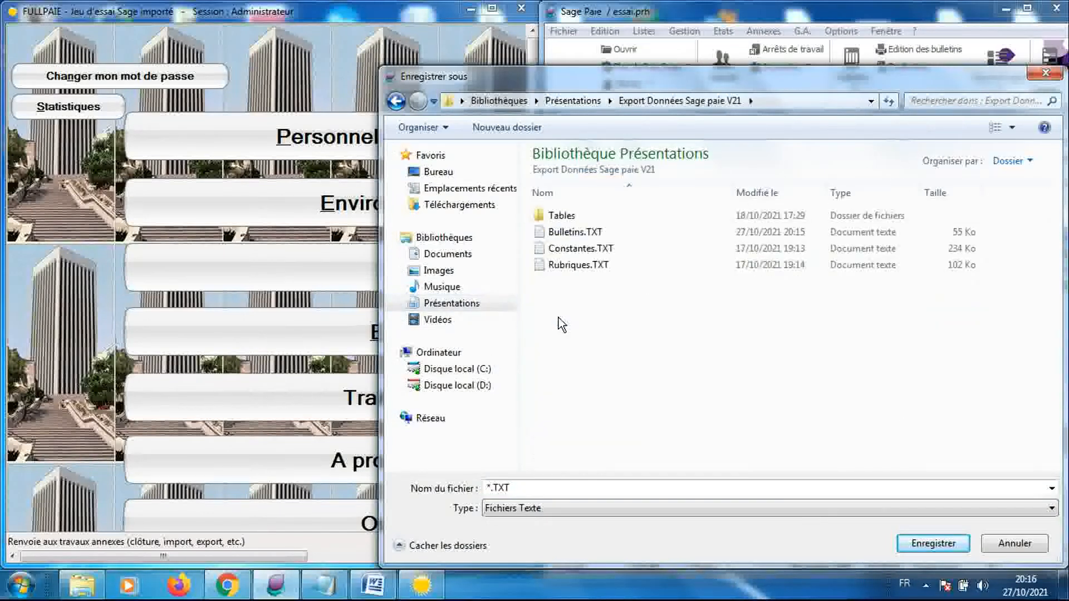
{"action": "left_click", "coordinate": [489, 487]}
{"action": "left_click", "coordinate": [490, 487]}
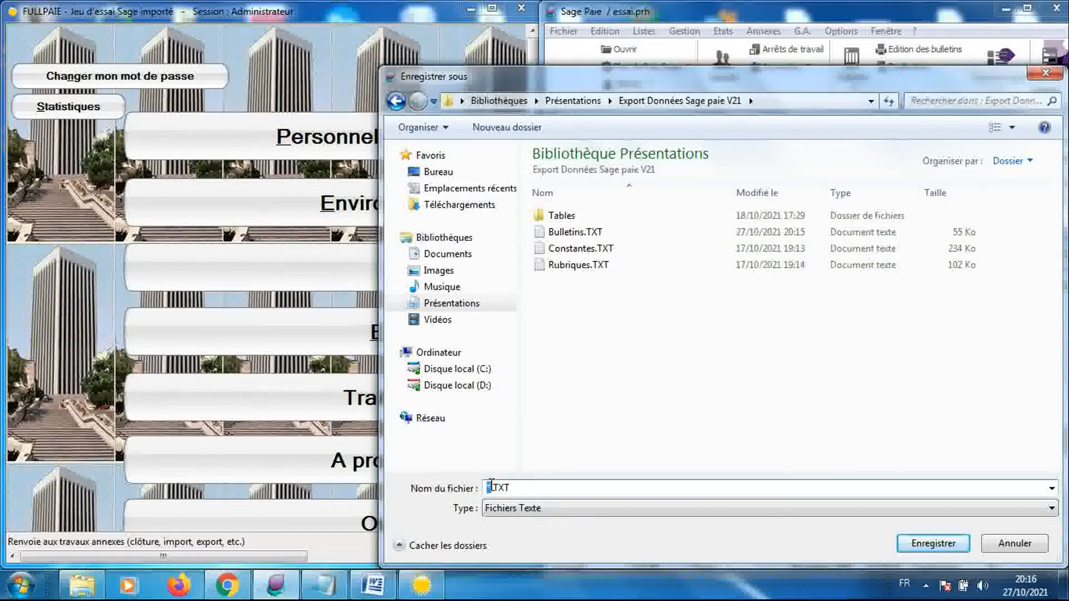
{"action": "type", "text": "Valeurs de base"}
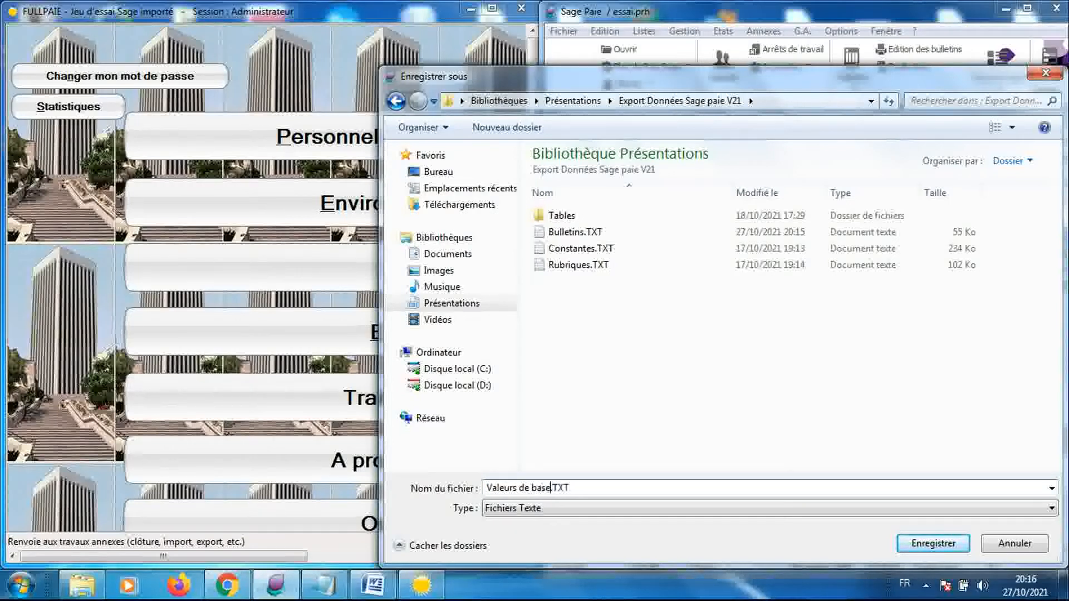
{"action": "key", "text": "Return"}
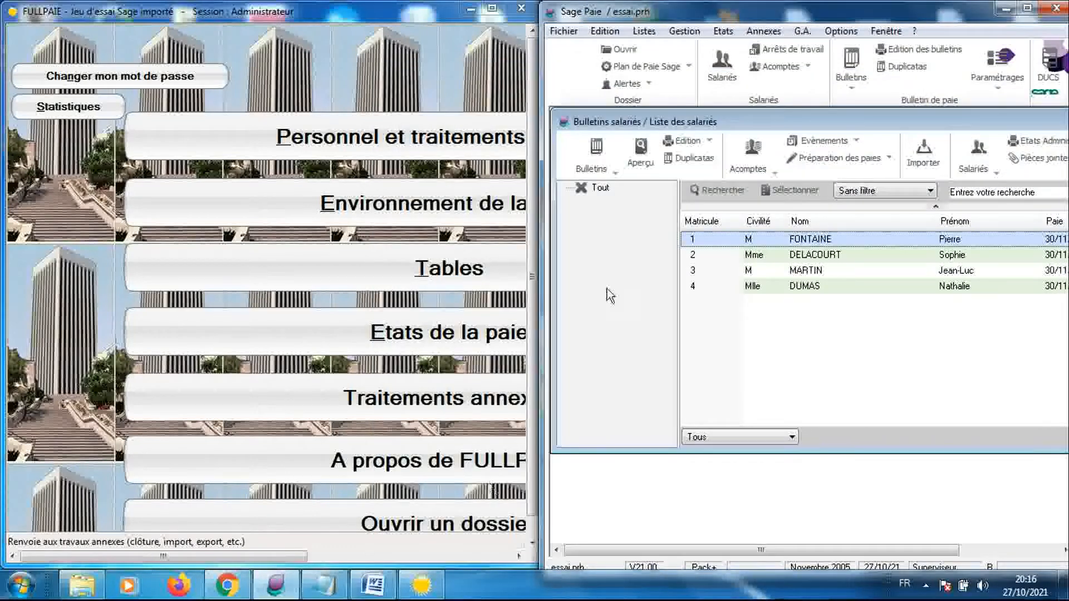
{"action": "left_click", "coordinate": [710, 143]}
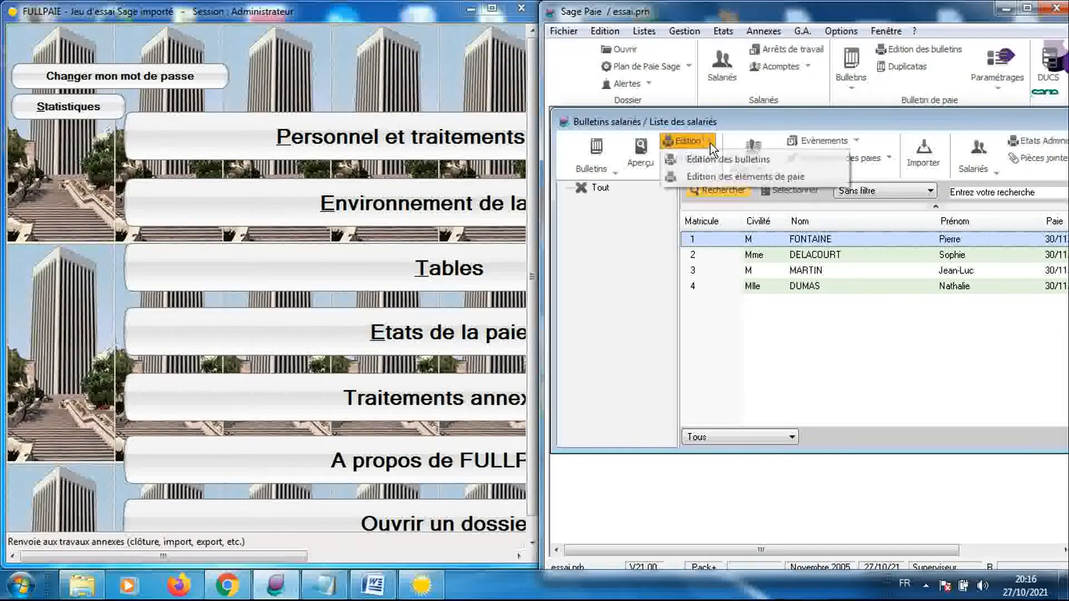
{"action": "left_click", "coordinate": [712, 178]}
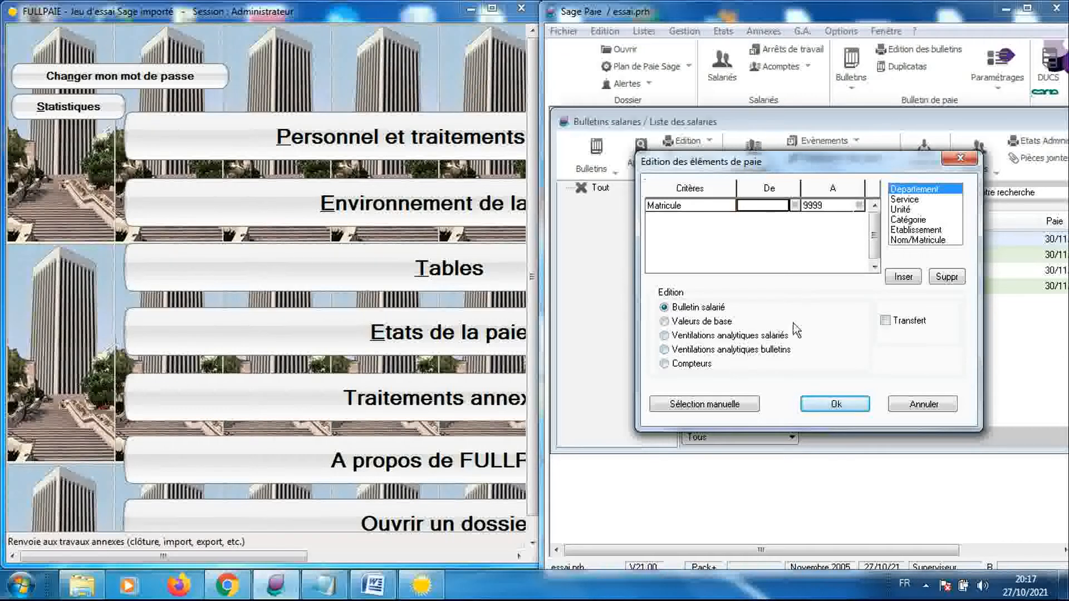
{"action": "left_click", "coordinate": [957, 162]}
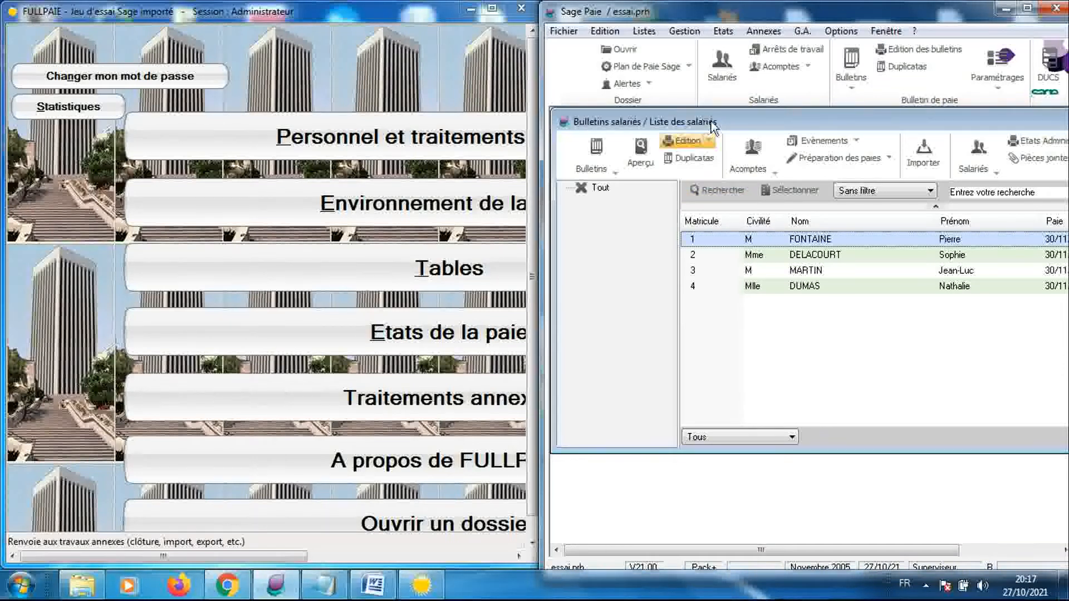
{"action": "left_click", "coordinate": [729, 149]}
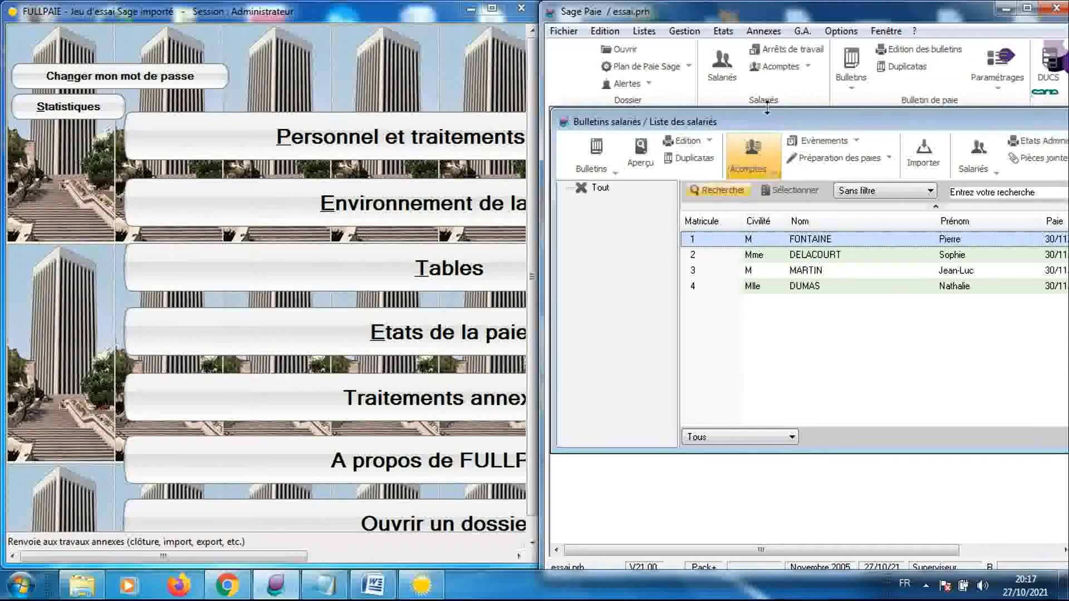
- Open the Bulletins cumuls list and run its edition for Rubriques (cumuls) with the Transfert option enabled
{"action": "left_click", "coordinate": [768, 32]}
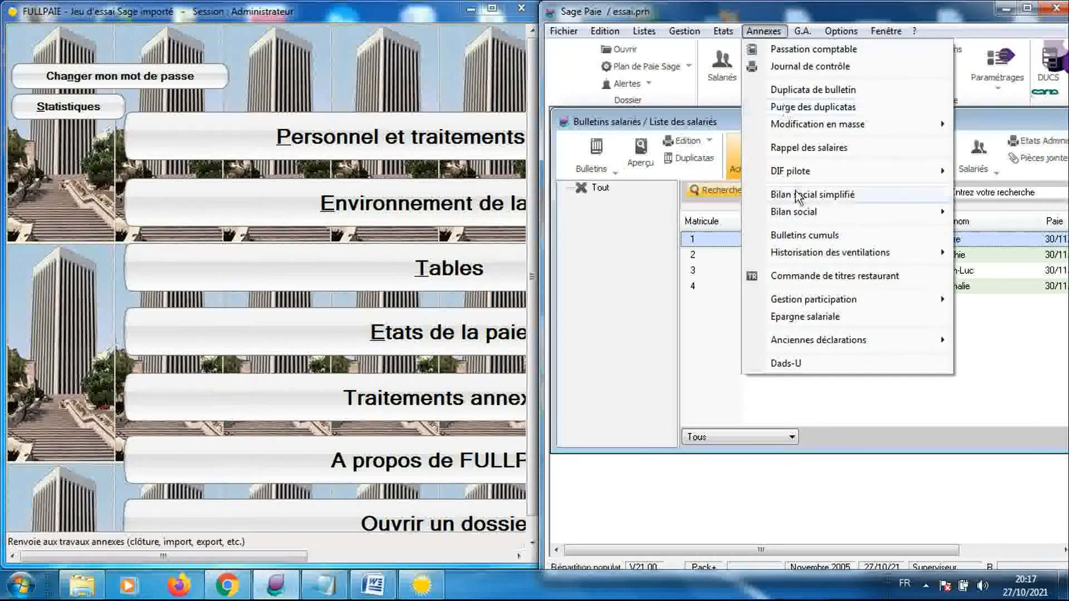
{"action": "left_click", "coordinate": [797, 237]}
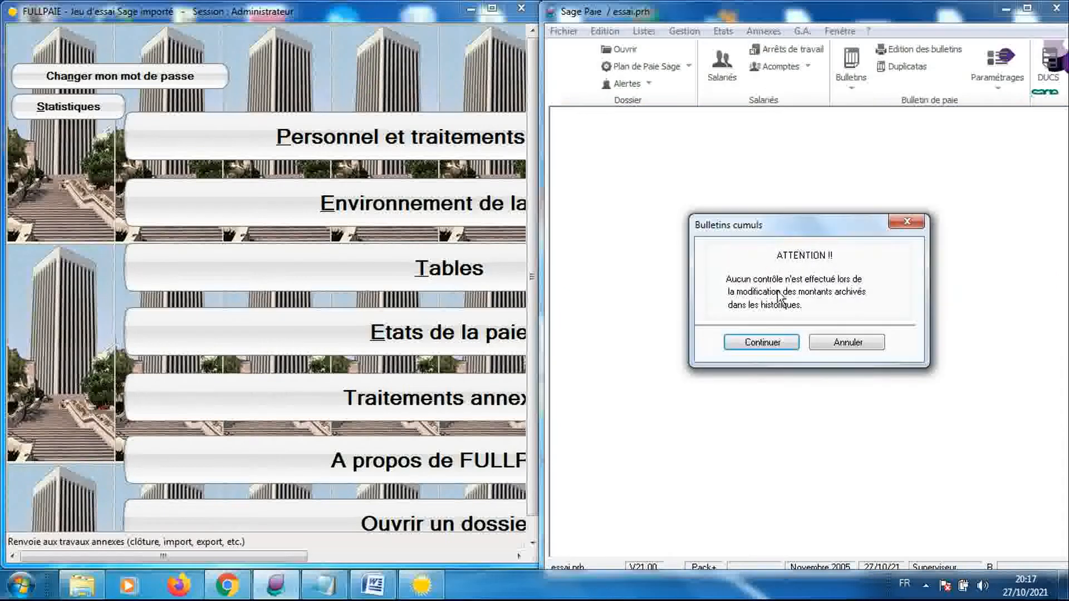
{"action": "left_click", "coordinate": [767, 345]}
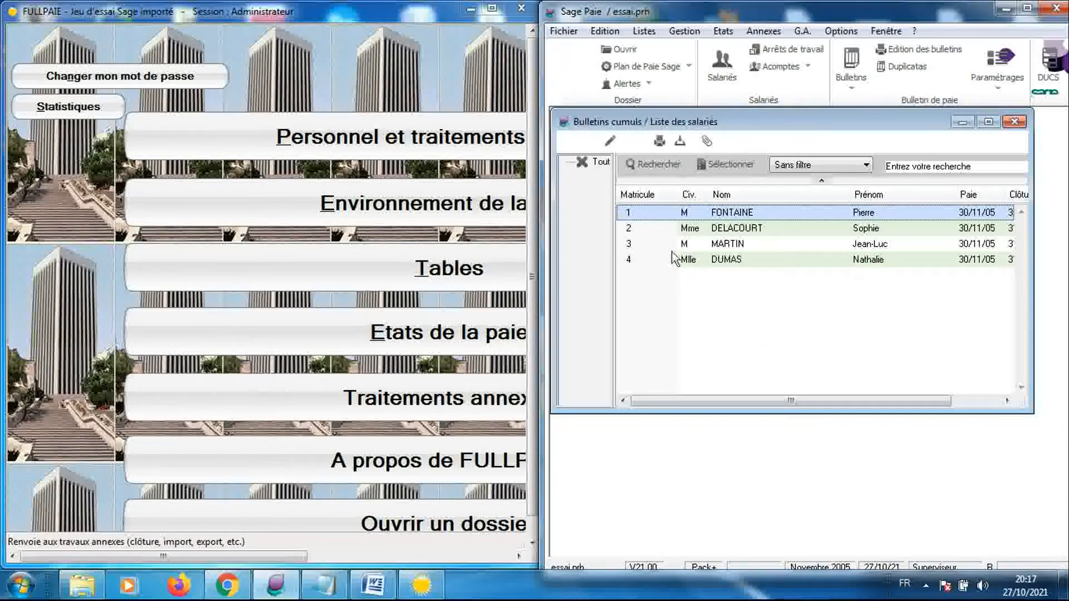
{"action": "left_click", "coordinate": [660, 142]}
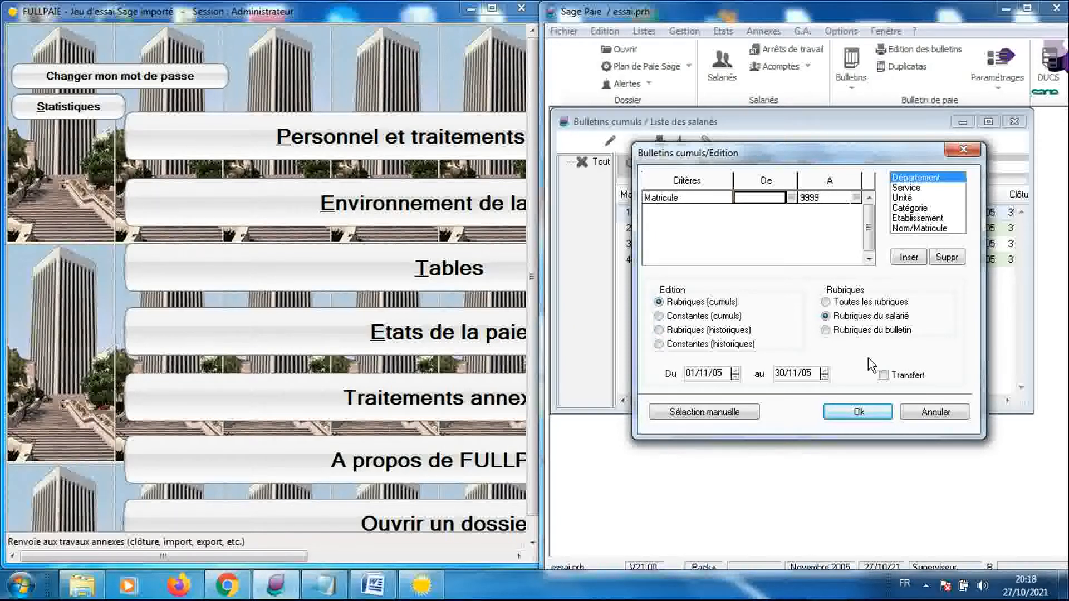
{"action": "left_click", "coordinate": [884, 376]}
{"action": "left_click", "coordinate": [863, 418]}
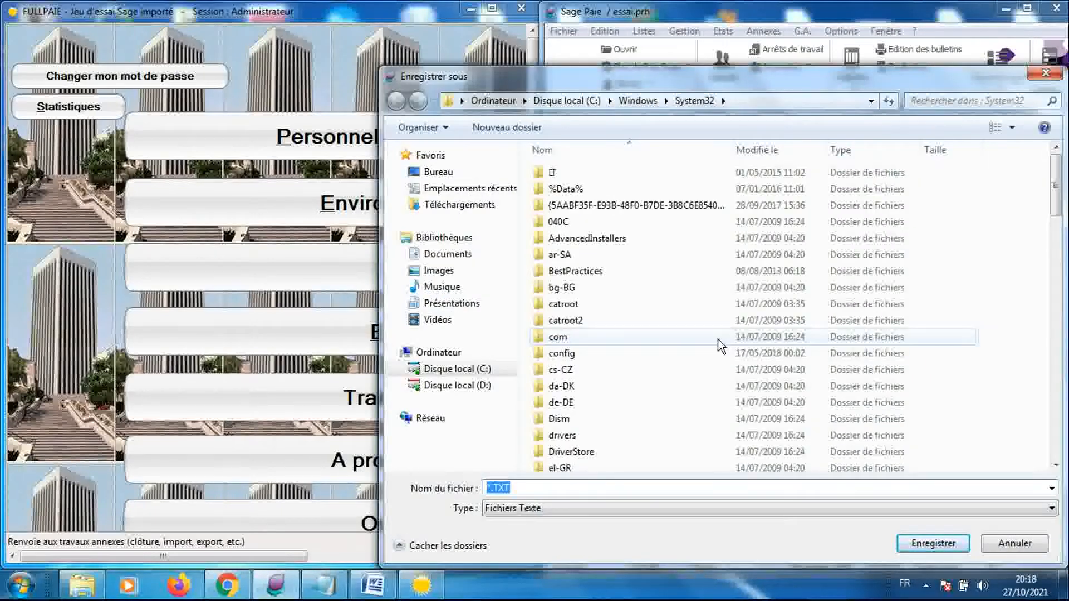
- Save the rubriques cumuls export as Cumuls rubriques.TXT in the Export Données Sage paie V21 folder of Présentations
{"action": "left_click", "coordinate": [470, 303]}
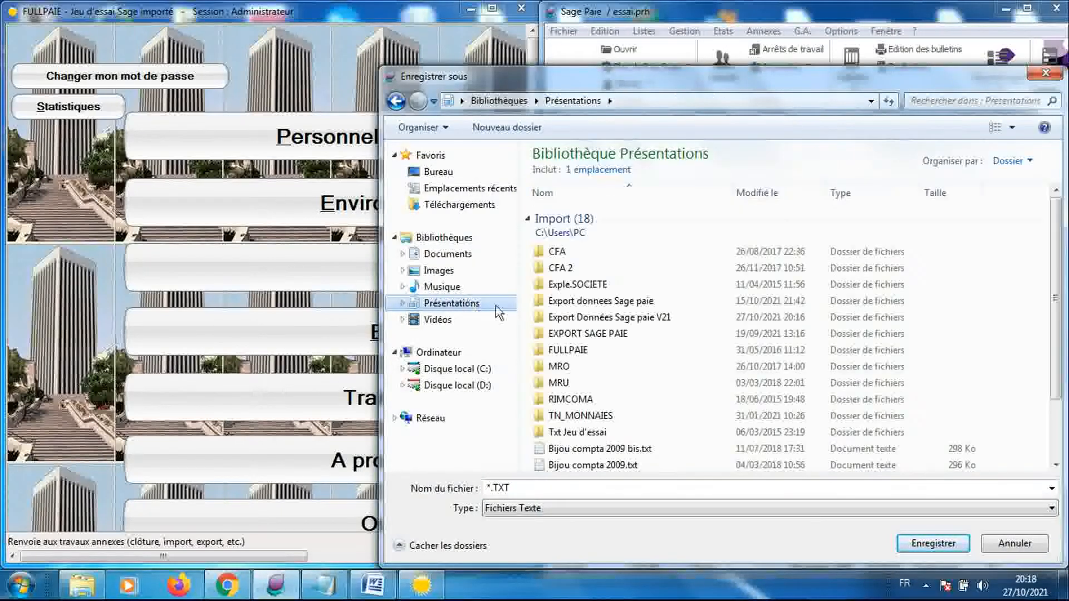
{"action": "double_click", "coordinate": [550, 317]}
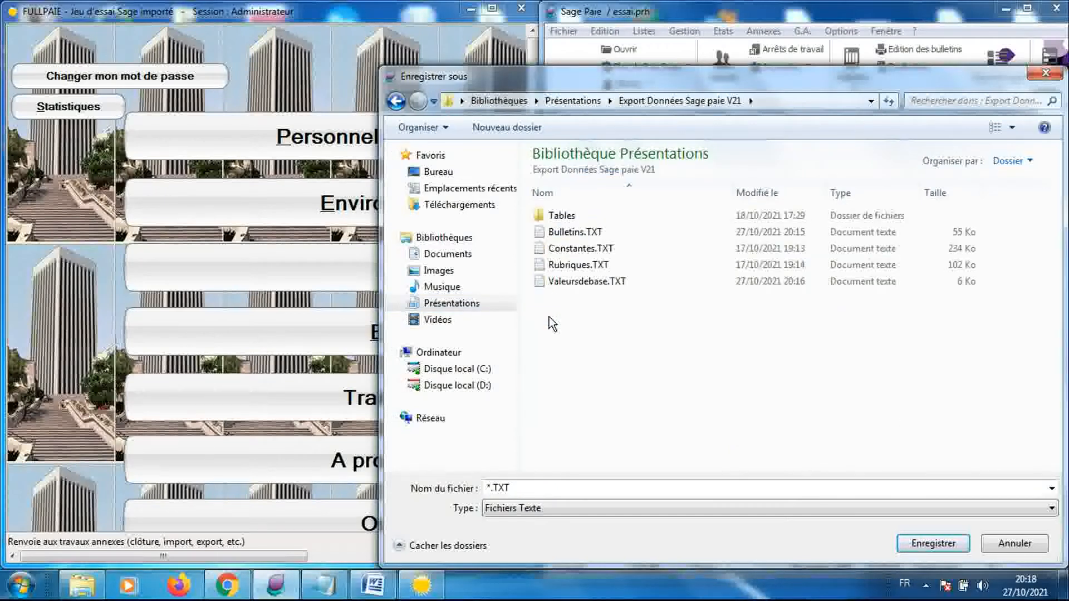
{"action": "double_click", "coordinate": [489, 488]}
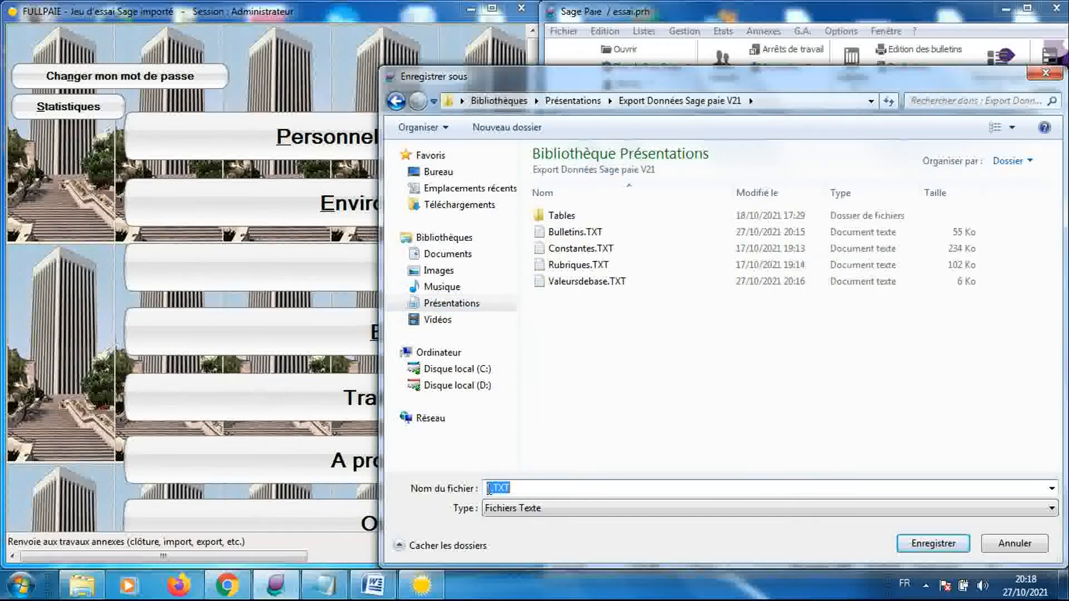
{"action": "left_click", "coordinate": [489, 488]}
{"action": "type", "text": "Cumuls rubri"}
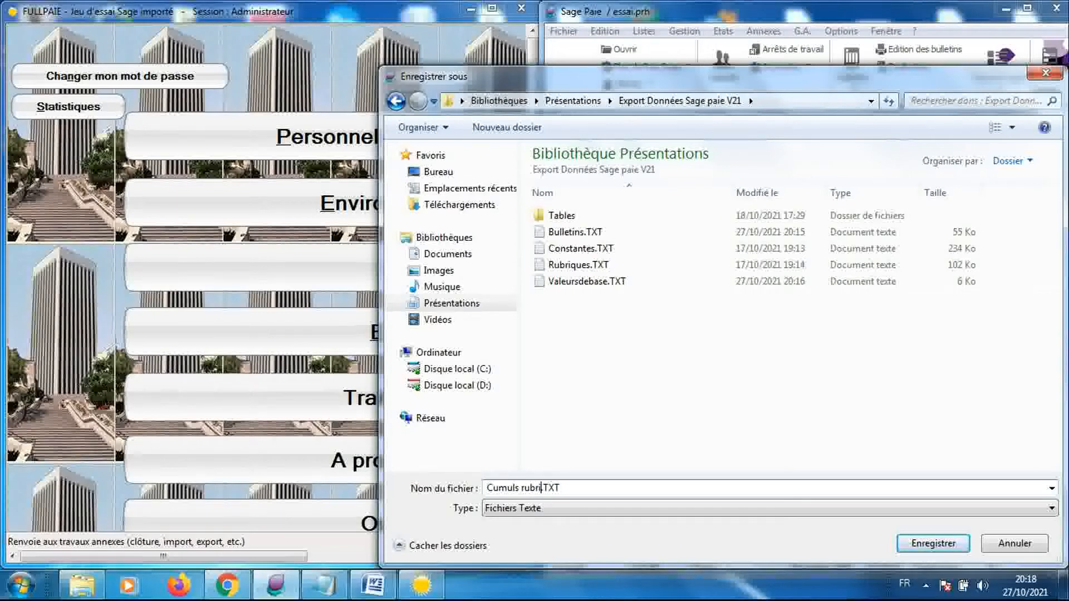
{"action": "type", "text": "ques"}
{"action": "key", "text": "Return"}
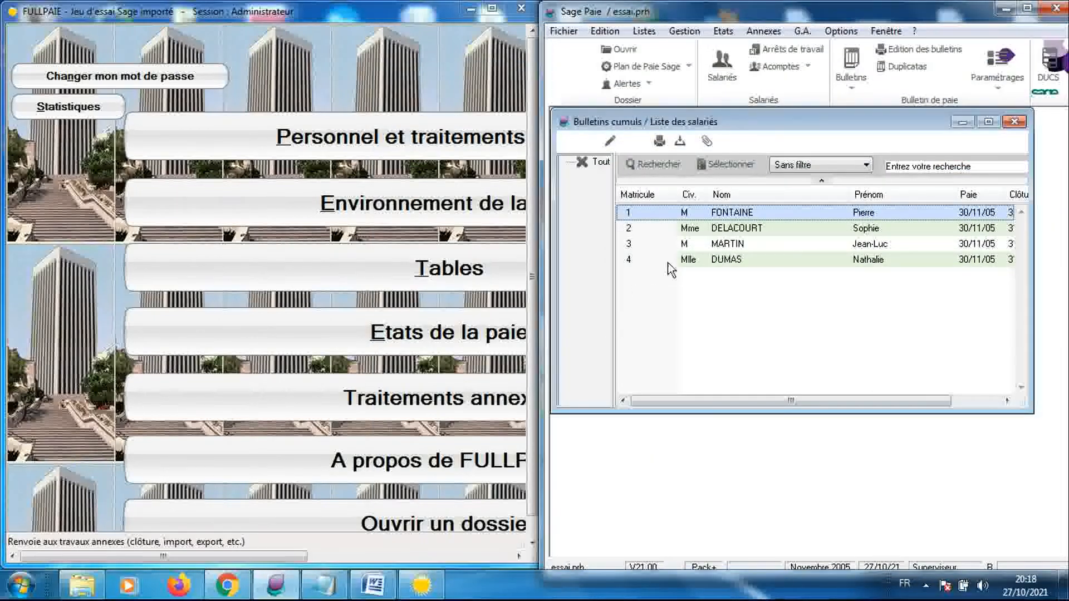
- Run the Bulletins cumuls edition for Constantes (cumuls) with the Transfert option enabled
{"action": "left_click", "coordinate": [663, 147]}
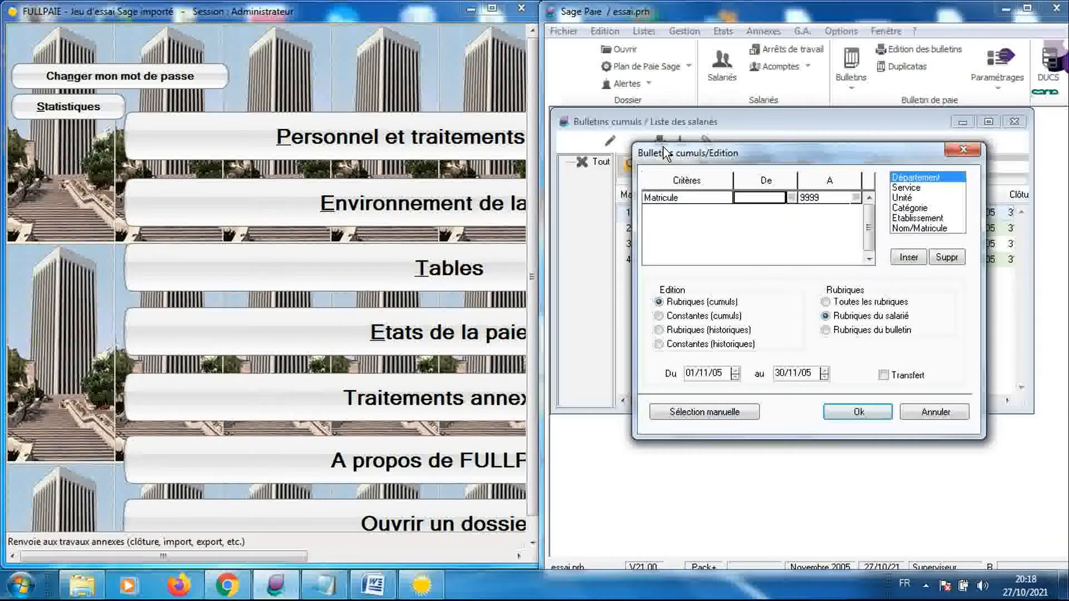
{"action": "left_click", "coordinate": [659, 316]}
{"action": "left_click", "coordinate": [884, 375]}
{"action": "left_click", "coordinate": [849, 412]}
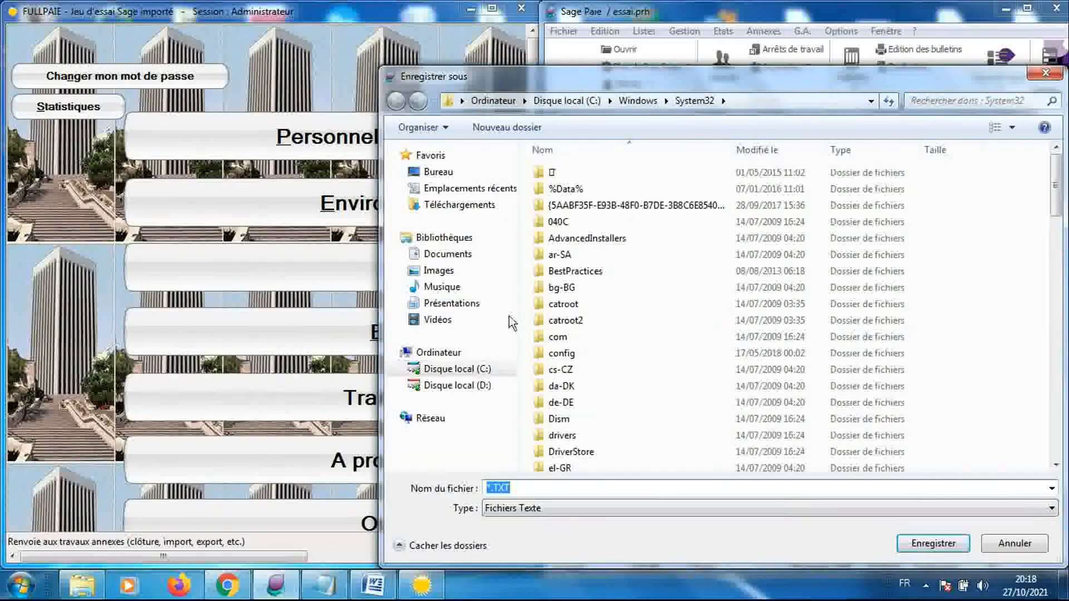
- Save the constantes cumuls export as Cumuls constantes.TXT in the Export Données Sage paie V21 folder of Présentations
{"action": "left_click", "coordinate": [479, 305]}
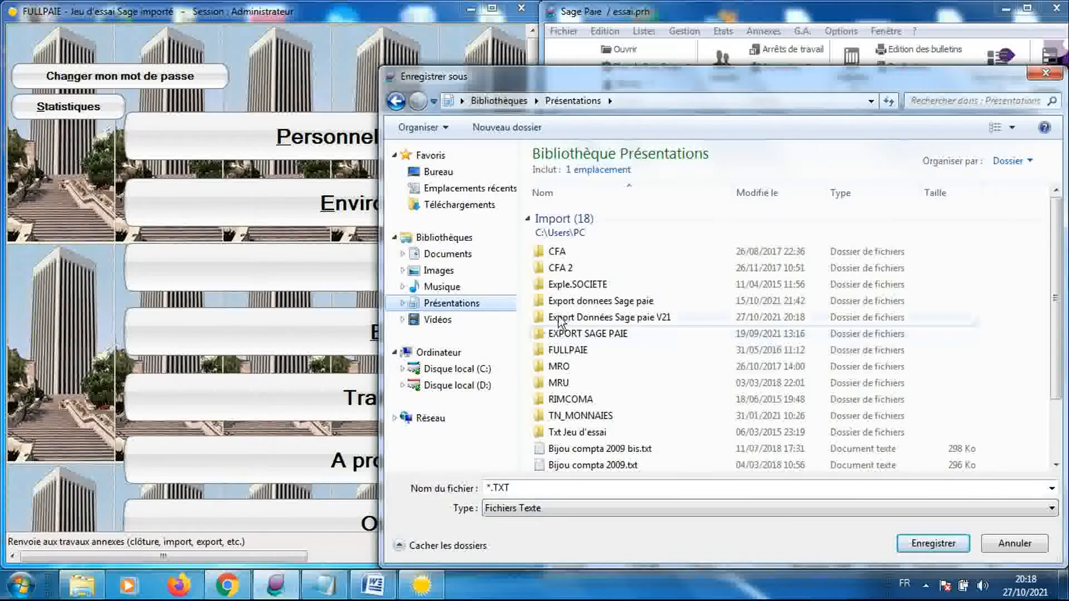
{"action": "double_click", "coordinate": [609, 317]}
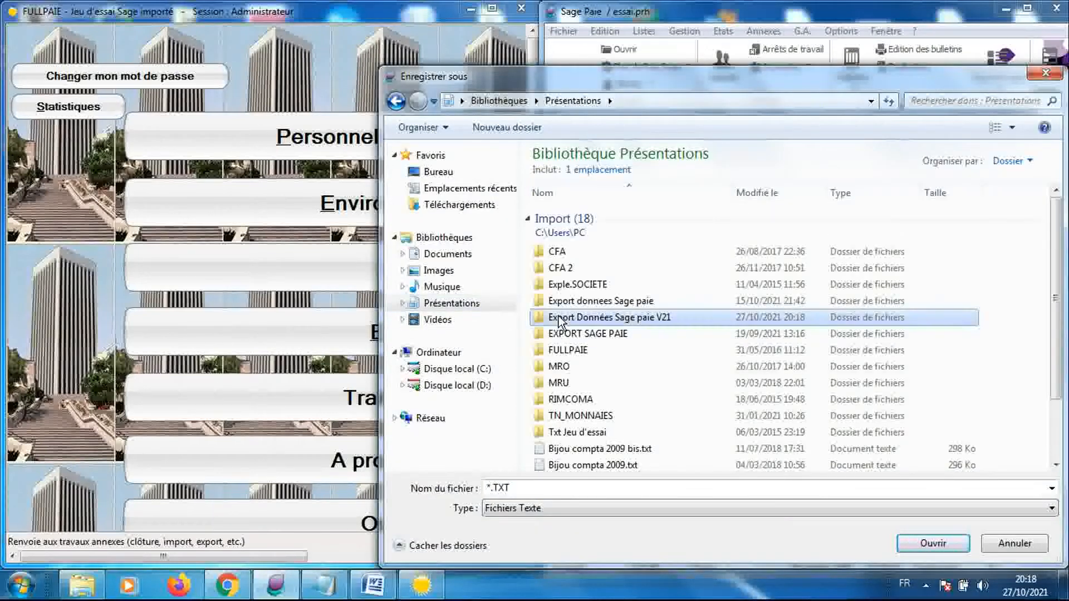
{"action": "left_click", "coordinate": [489, 488]}
{"action": "left_click_drag", "start_coordinate": [486, 489], "coordinate": [490, 489]}
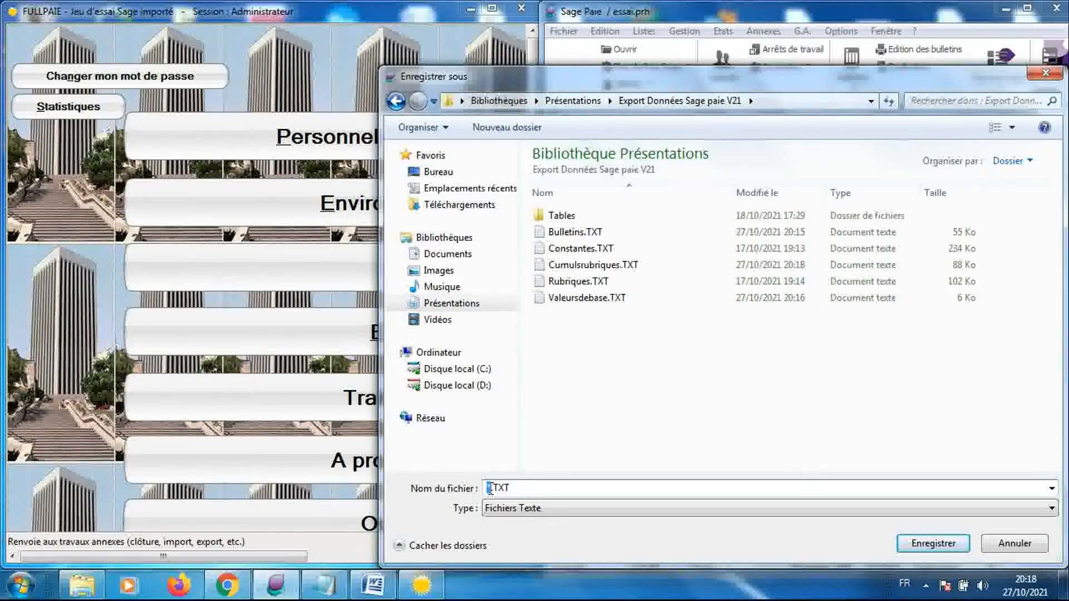
{"action": "type", "text": "Cum"}
{"action": "type", "text": "uls"}
{"action": "type", "text": " cons"}
{"action": "type", "text": "tantes"}
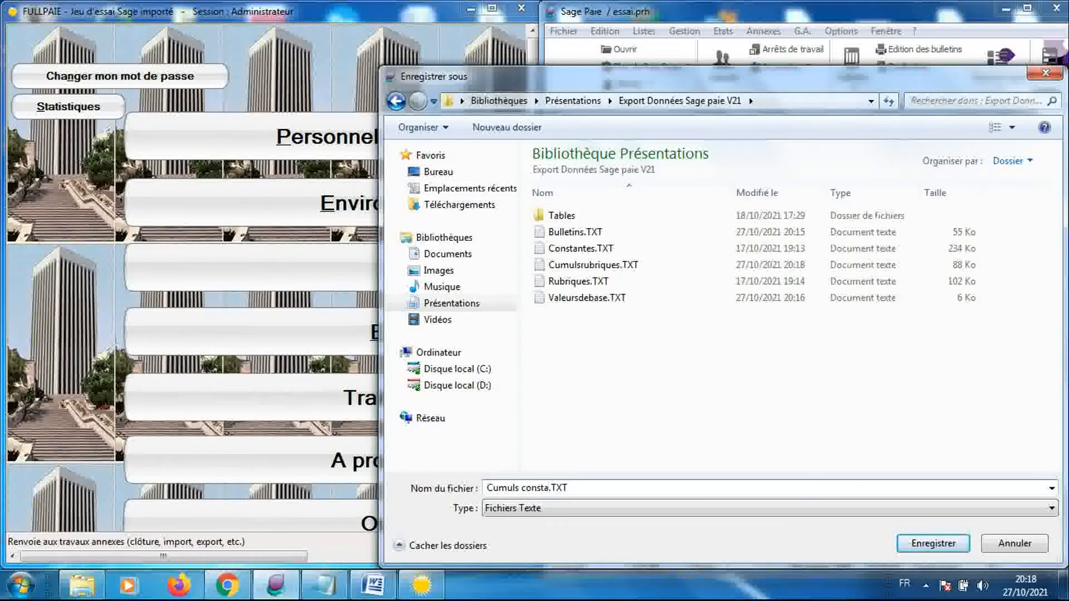
{"action": "key", "text": "Return"}
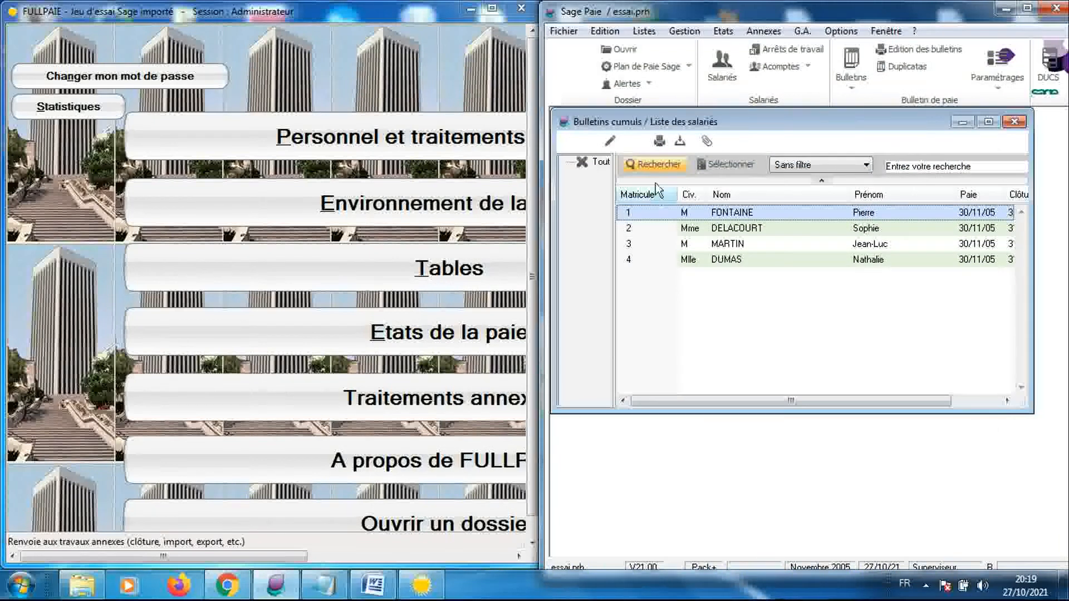
- Run the Bulletins cumuls edition for Rubriques (historiques) with start date 01/01/00 and the Transfert option enabled
{"action": "left_click", "coordinate": [661, 143]}
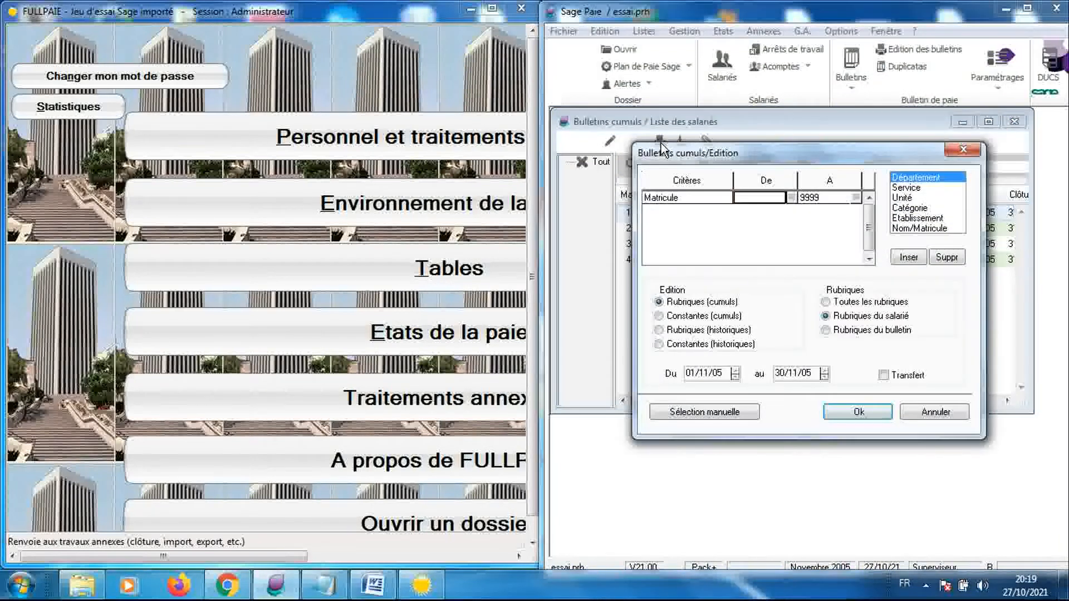
{"action": "left_click", "coordinate": [661, 331]}
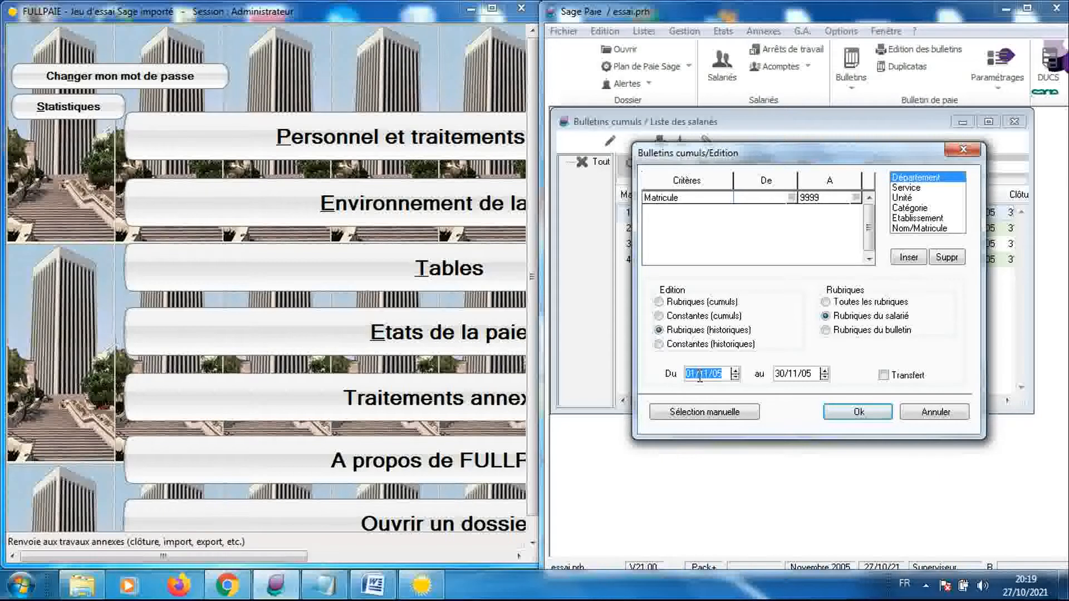
{"action": "left_click", "coordinate": [701, 375]}
{"action": "left_click_drag", "start_coordinate": [718, 375], "coordinate": [722, 374]}
{"action": "left_click", "coordinate": [882, 376]}
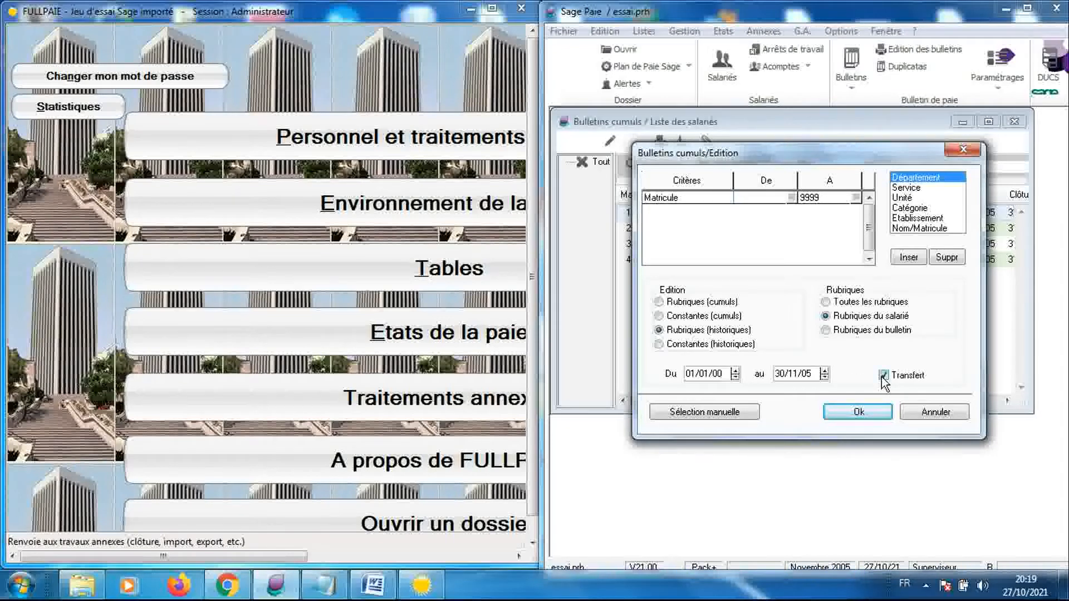
{"action": "left_click", "coordinate": [858, 412]}
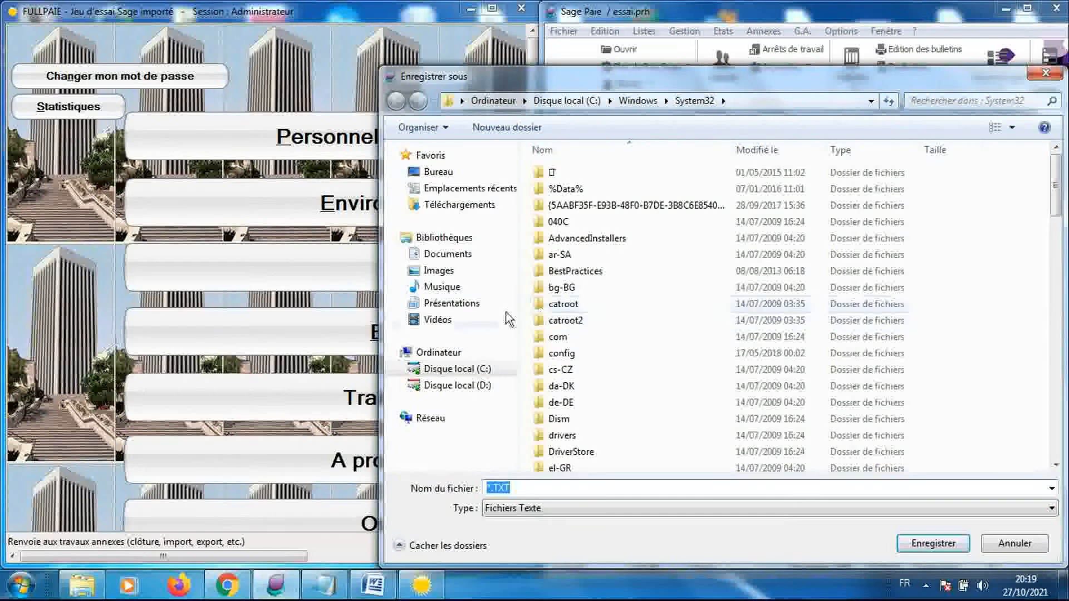
- Save the rubriques history export as Historique rubriques.TXT in the Export Données Sage paie V21 folder of Présentations
{"action": "left_click", "coordinate": [479, 311]}
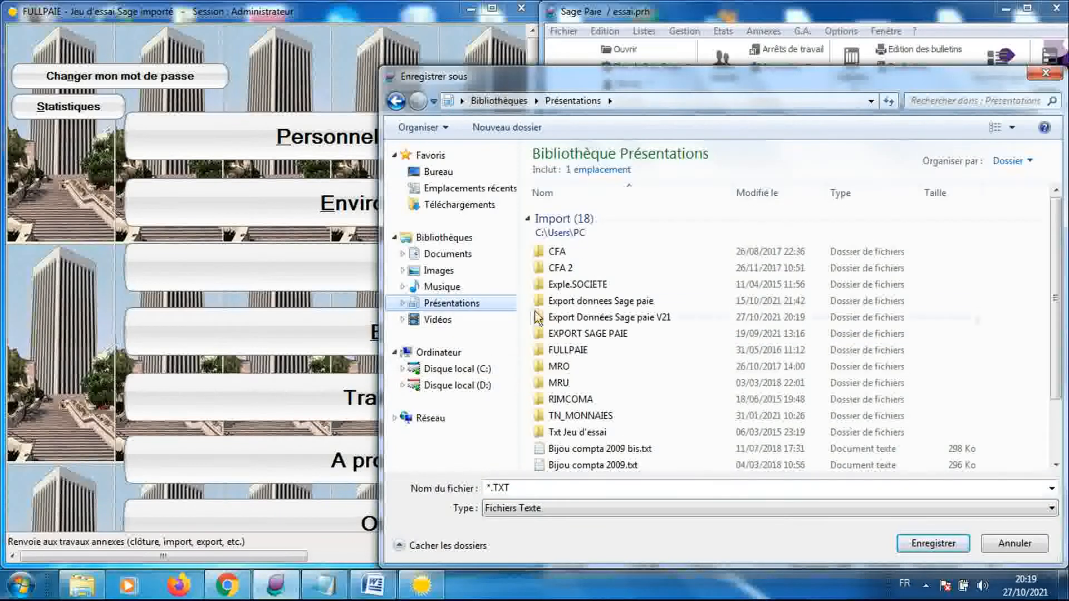
{"action": "double_click", "coordinate": [543, 314]}
{"action": "left_click", "coordinate": [488, 487]}
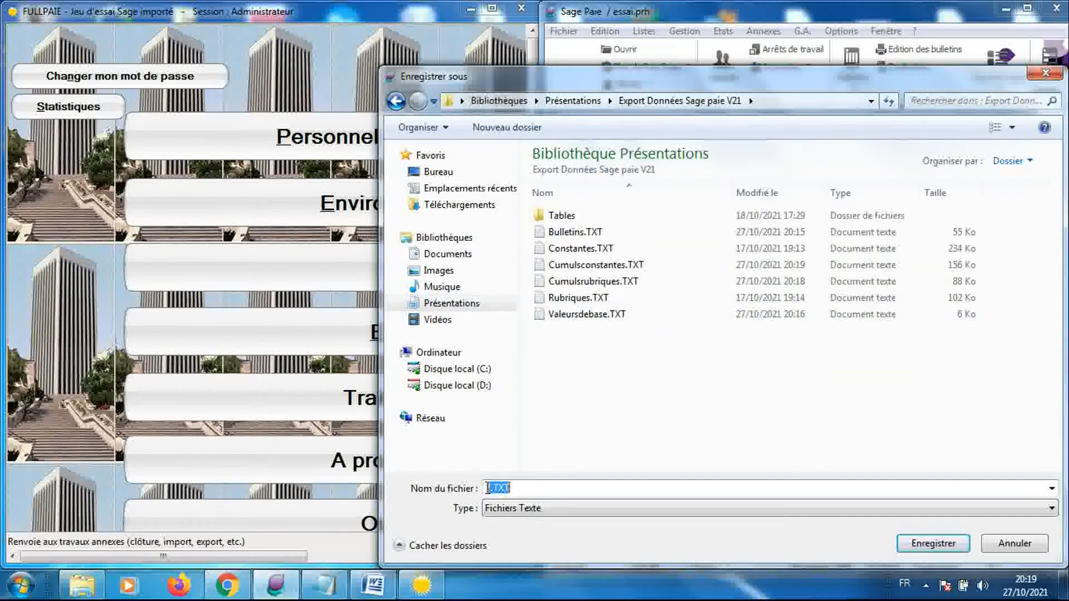
{"action": "left_click", "coordinate": [488, 488]}
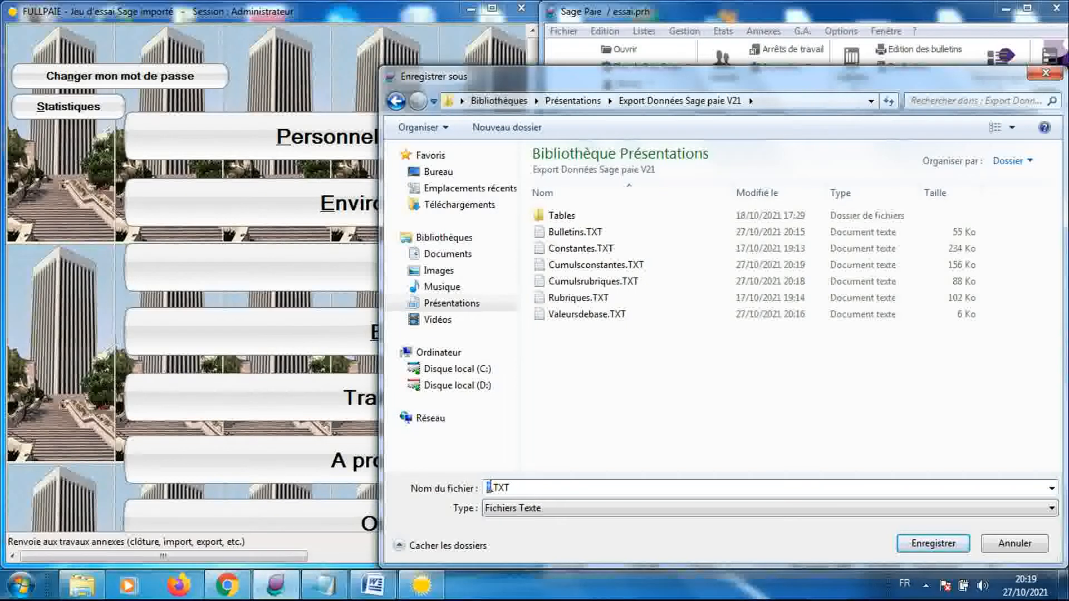
{"action": "left_click_drag", "start_coordinate": [488, 488], "coordinate": [490, 483]}
{"action": "type", "text": "Historisue"}
{"action": "key", "text": "BackSpace"}
{"action": "key", "text": "BackSpace"}
{"action": "key", "text": "BackSpace"}
{"action": "type", "text": "que rubri"}
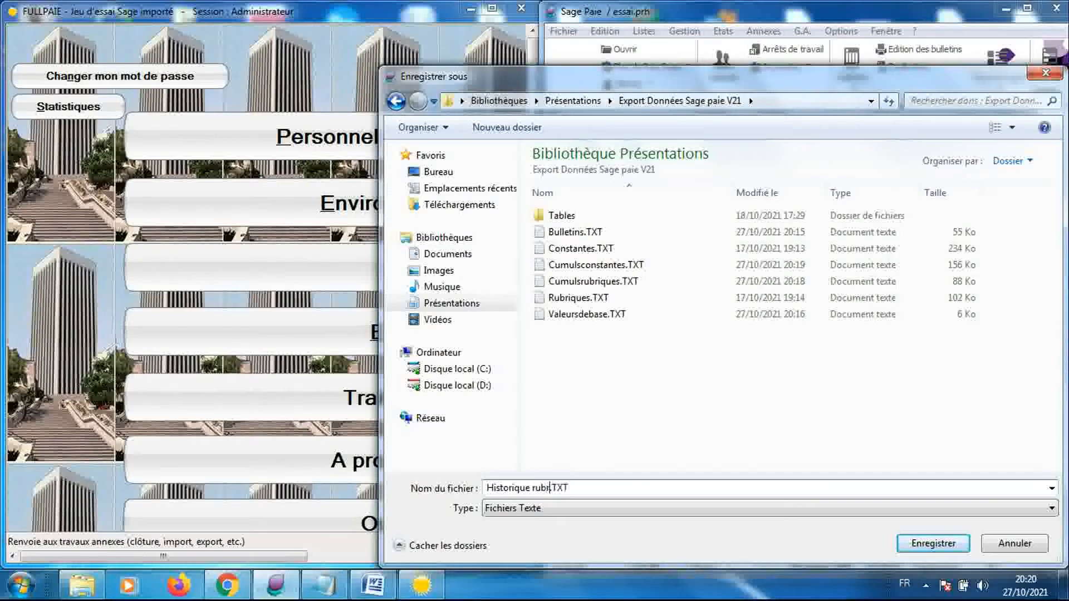
{"action": "type", "text": "ques"}
{"action": "key", "text": "Return"}
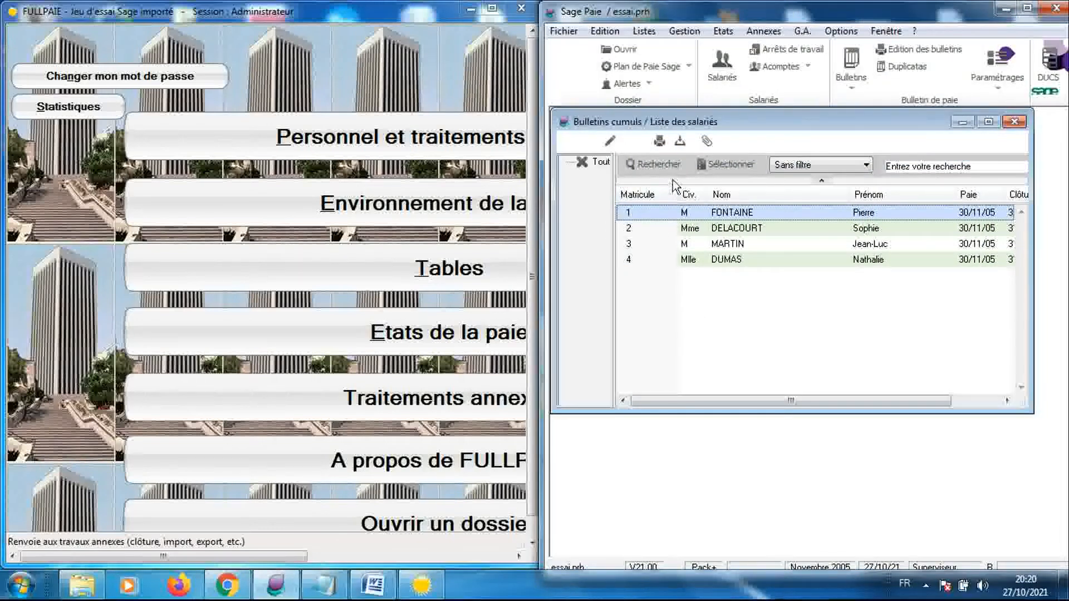
- Run the Bulletins cumuls edition for Constantes (historiques) with start date 01/01/00 and the Transfert option enabled
{"action": "left_click", "coordinate": [660, 142]}
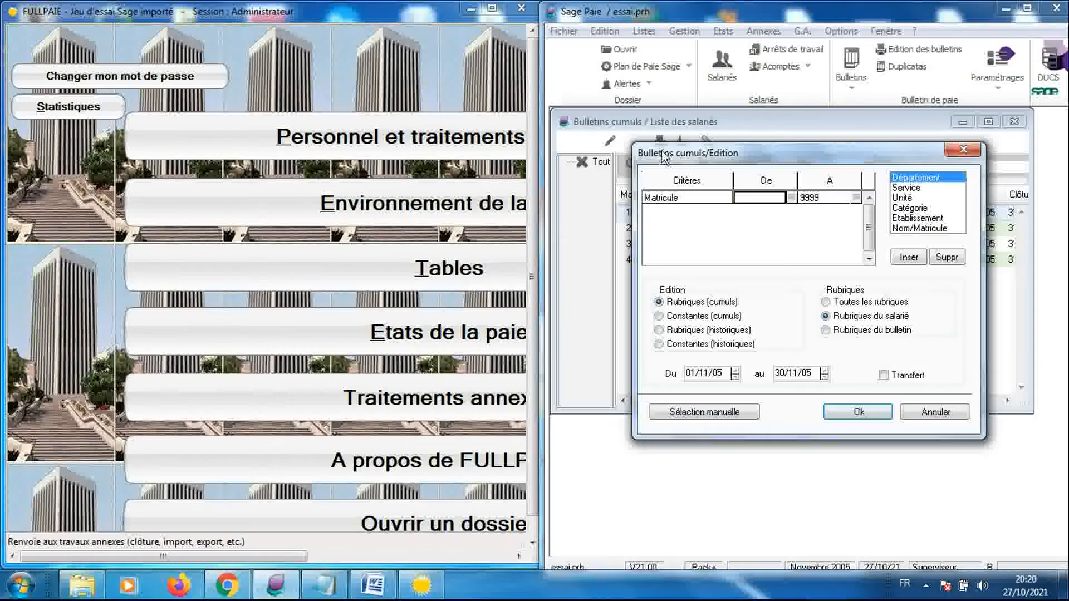
{"action": "left_click", "coordinate": [660, 345]}
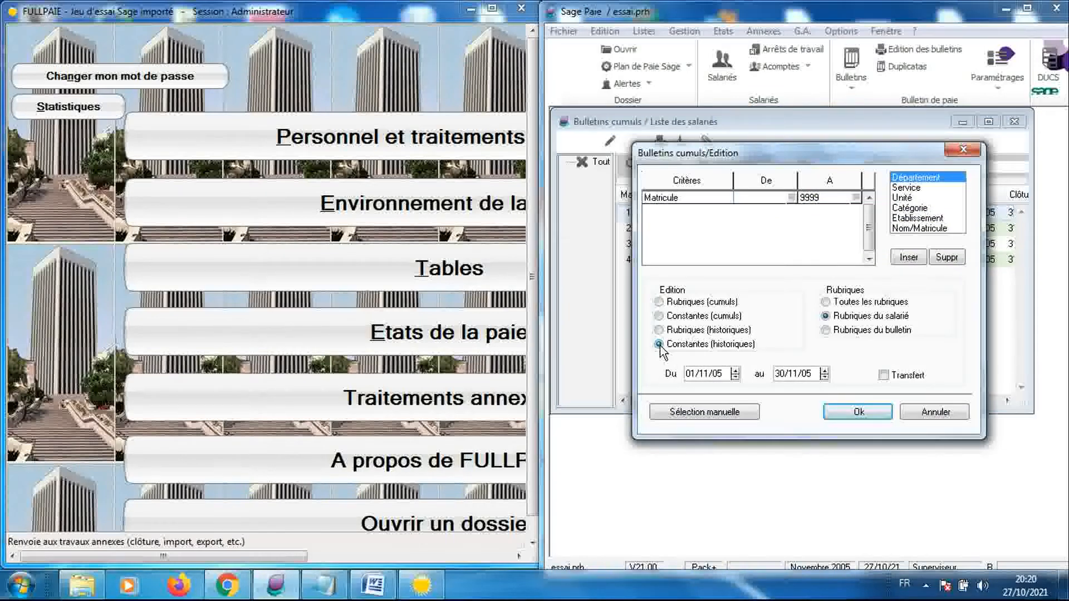
{"action": "left_click", "coordinate": [703, 373]}
{"action": "left_click", "coordinate": [703, 373]}
{"action": "left_click_drag", "start_coordinate": [701, 374], "coordinate": [705, 374]}
{"action": "left_click_drag", "start_coordinate": [717, 374], "coordinate": [723, 374]}
{"action": "left_click", "coordinate": [884, 375]}
{"action": "left_click", "coordinate": [859, 412]}
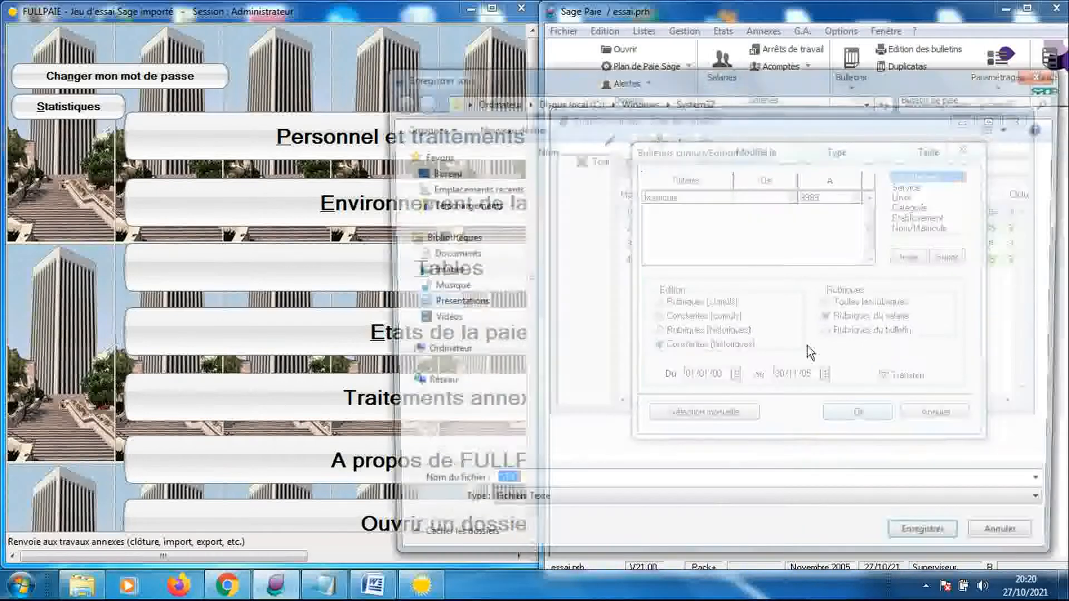
- Save the constantes history export as Historique constantes.TXT in the Export Données Sage paie V21 folder, and close the Bulletins cumuls list
{"action": "left_click", "coordinate": [471, 306]}
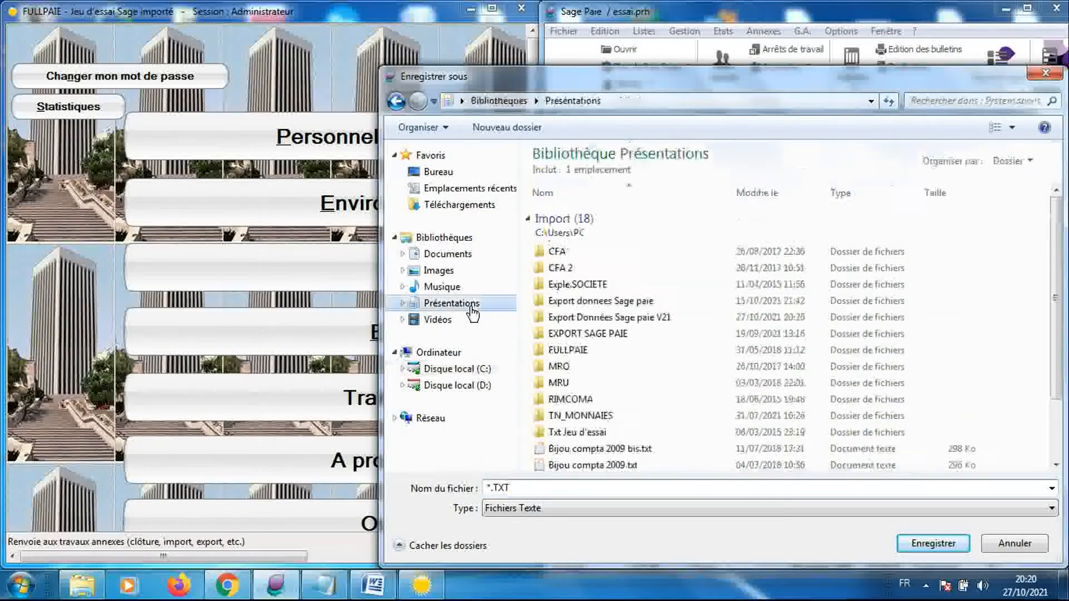
{"action": "double_click", "coordinate": [543, 317]}
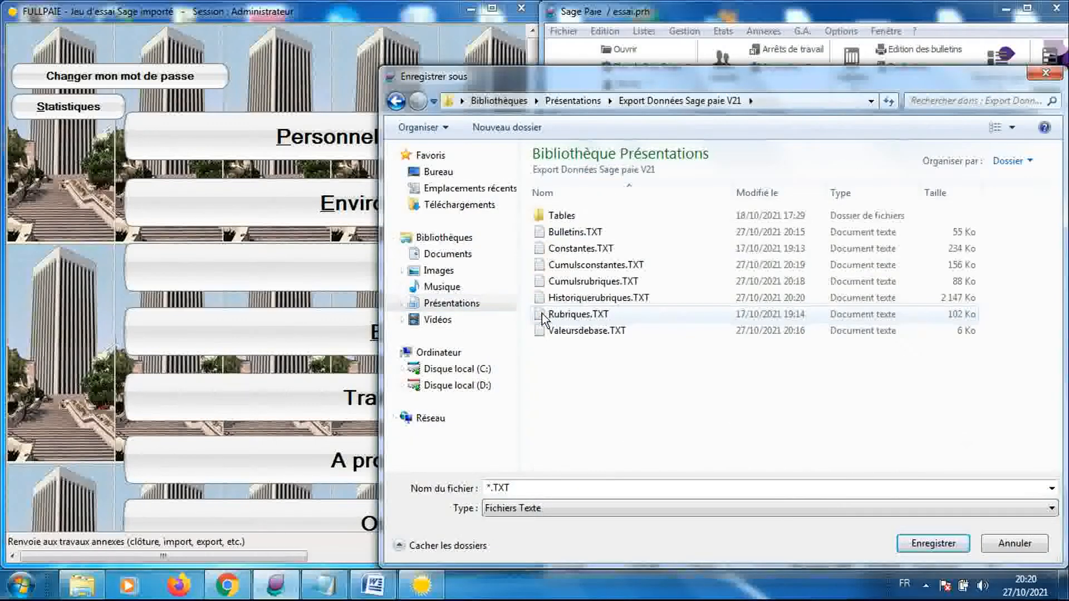
{"action": "left_click", "coordinate": [487, 488]}
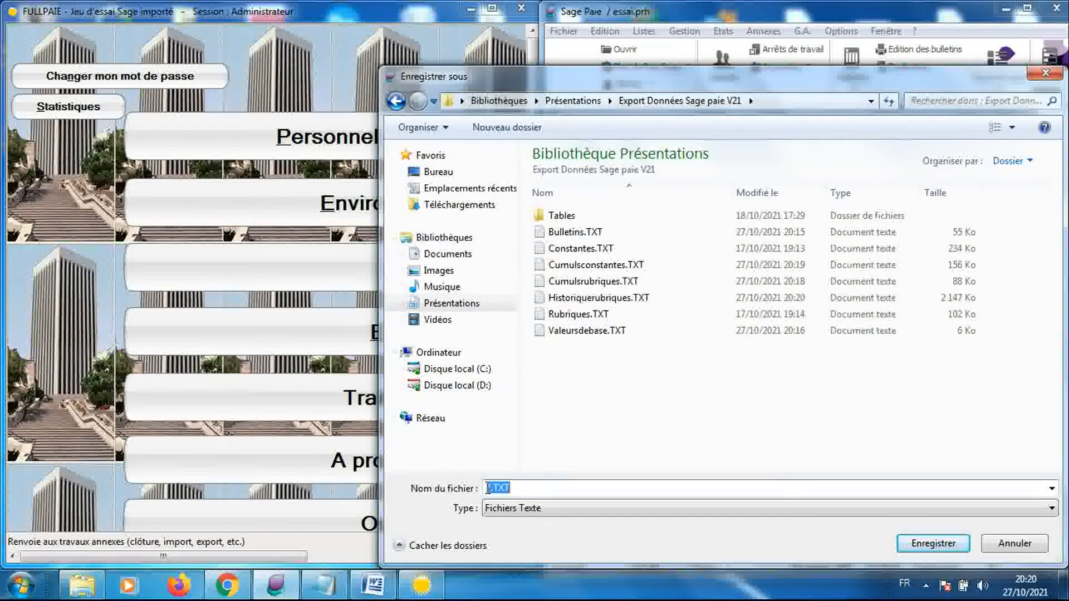
{"action": "left_click", "coordinate": [488, 488]}
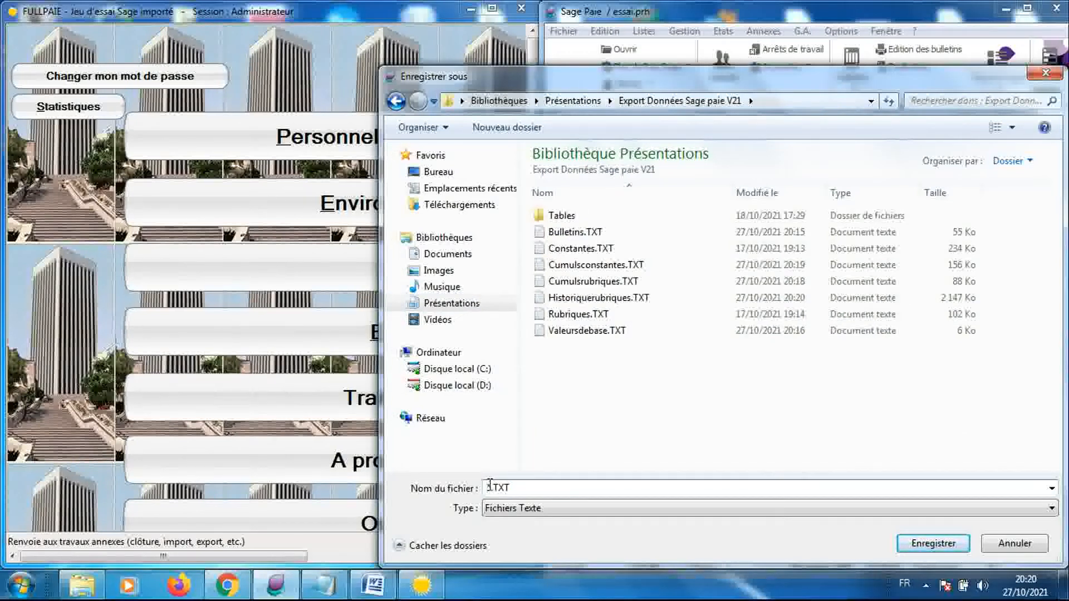
{"action": "key", "text": "shift+Right"}
{"action": "type", "text": "B"}
{"action": "type", "text": "isto"}
{"action": "type", "text": "rique"}
{"action": "type", "text": " con"}
{"action": "type", "text": "stan"}
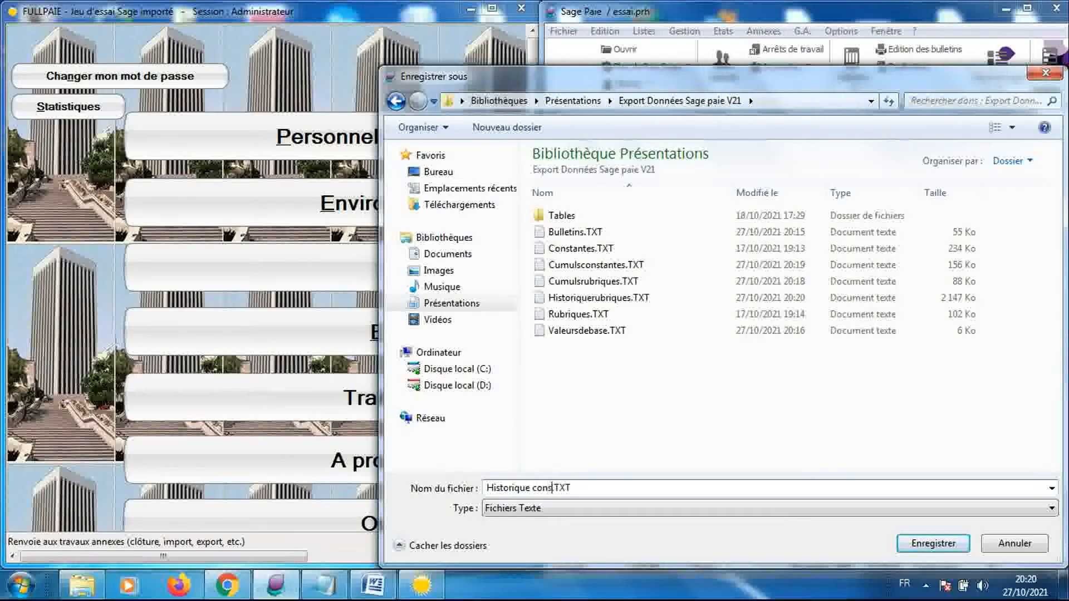
{"action": "type", "text": "tes"}
{"action": "key", "text": "Return"}
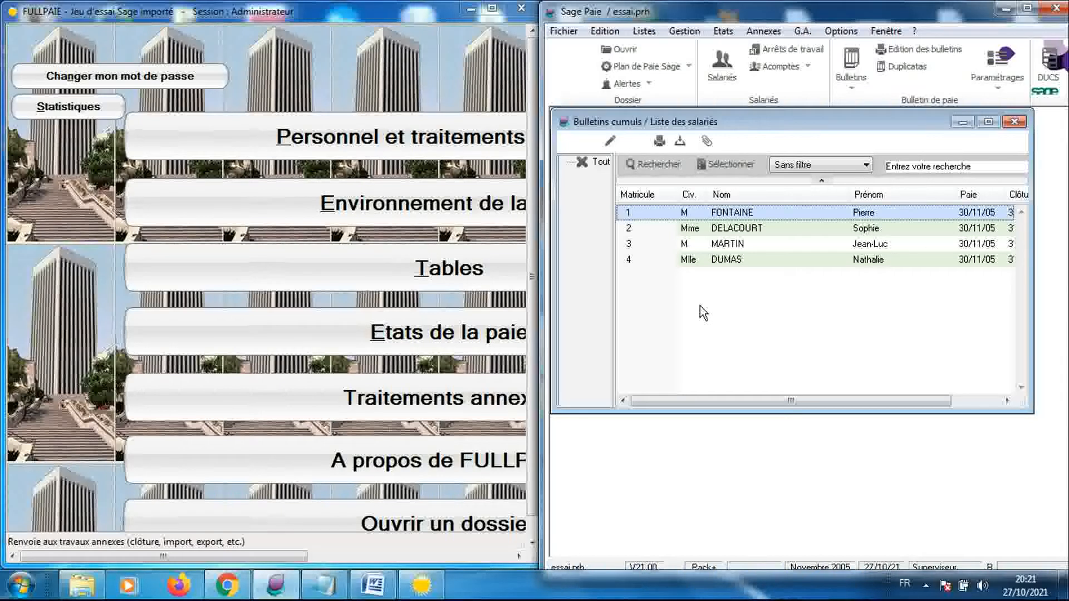
{"action": "left_click", "coordinate": [1013, 123]}
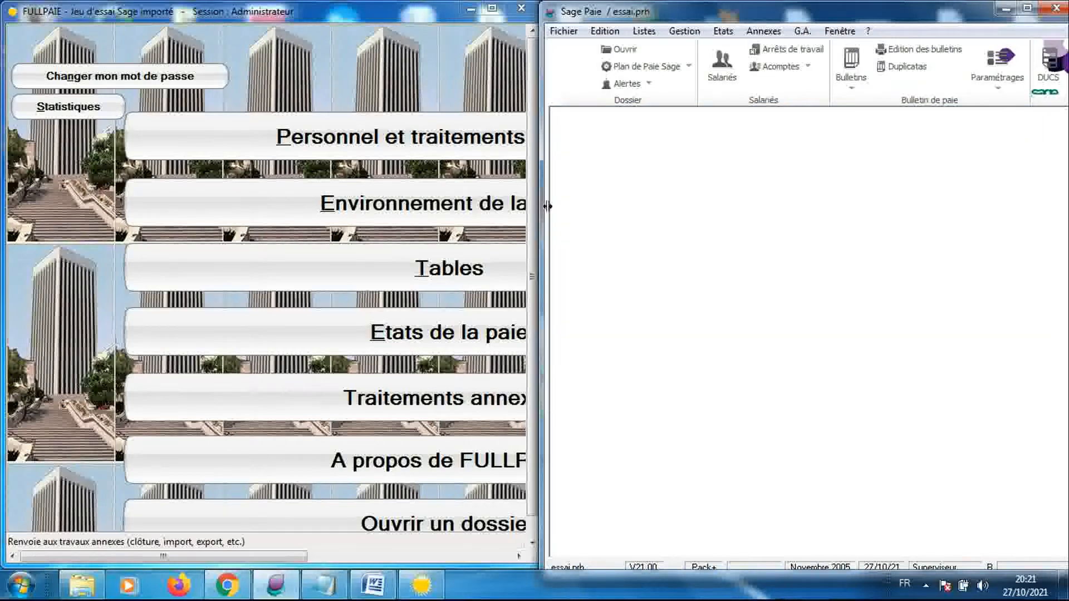
- Switch to FULLPAIE, open Personnel et traitements, and check the first employee's Bulletin(s), Rubriques and Constantes mouvementées
{"action": "left_click", "coordinate": [378, 138]}
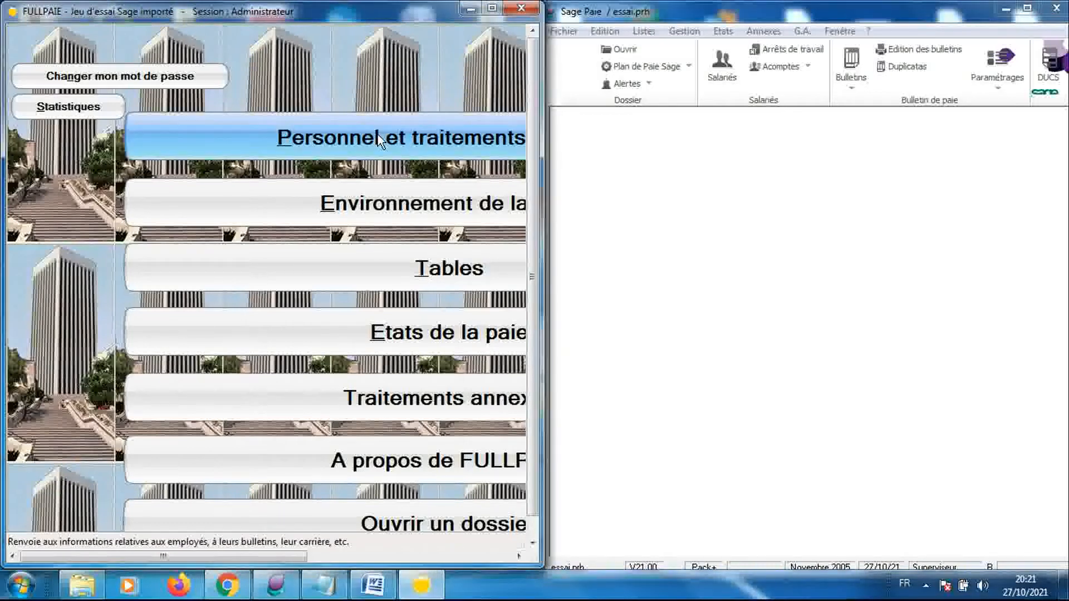
{"action": "left_click", "coordinate": [378, 137]}
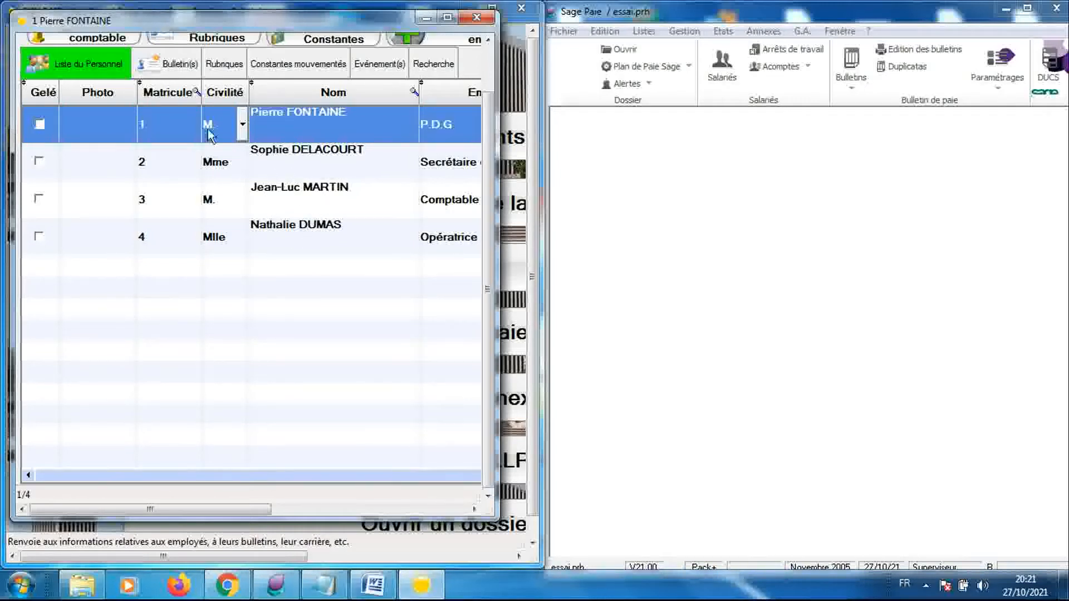
{"action": "left_click", "coordinate": [171, 67]}
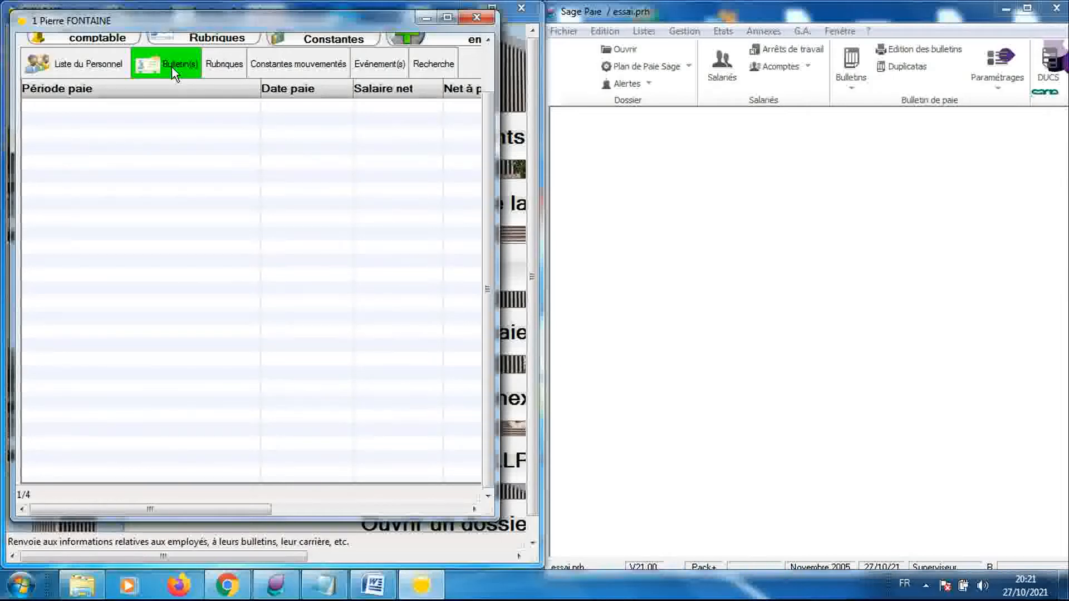
{"action": "left_click", "coordinate": [217, 68]}
{"action": "left_click", "coordinate": [264, 69]}
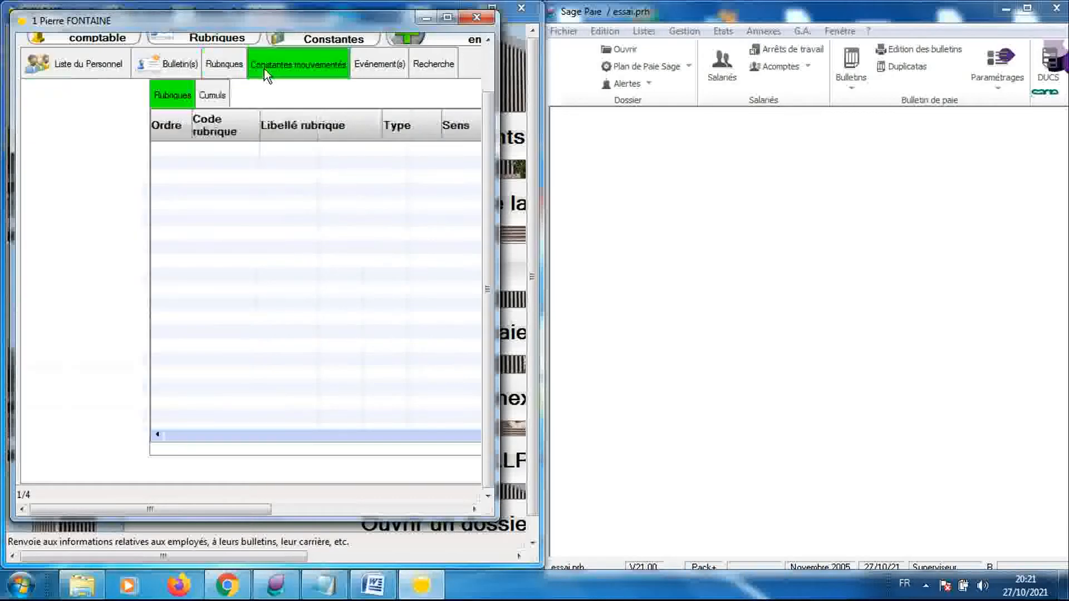
- Recheck the first employee's Rubriques and Bulletin(s), return to the Liste du Personnel, and close the personnel window
{"action": "left_click", "coordinate": [221, 64]}
{"action": "left_click", "coordinate": [163, 66]}
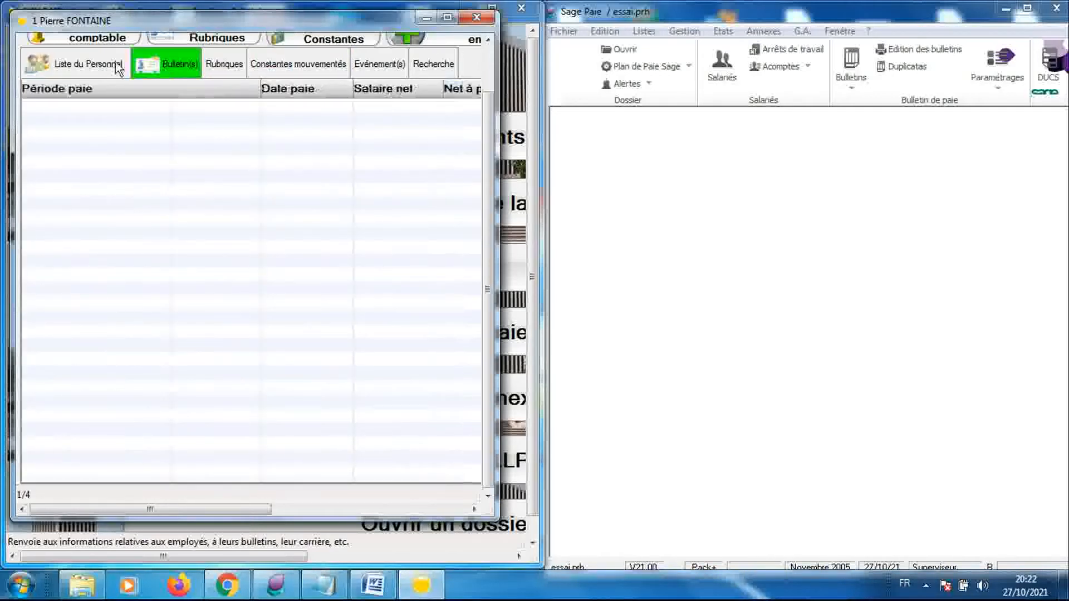
{"action": "left_click", "coordinate": [118, 65]}
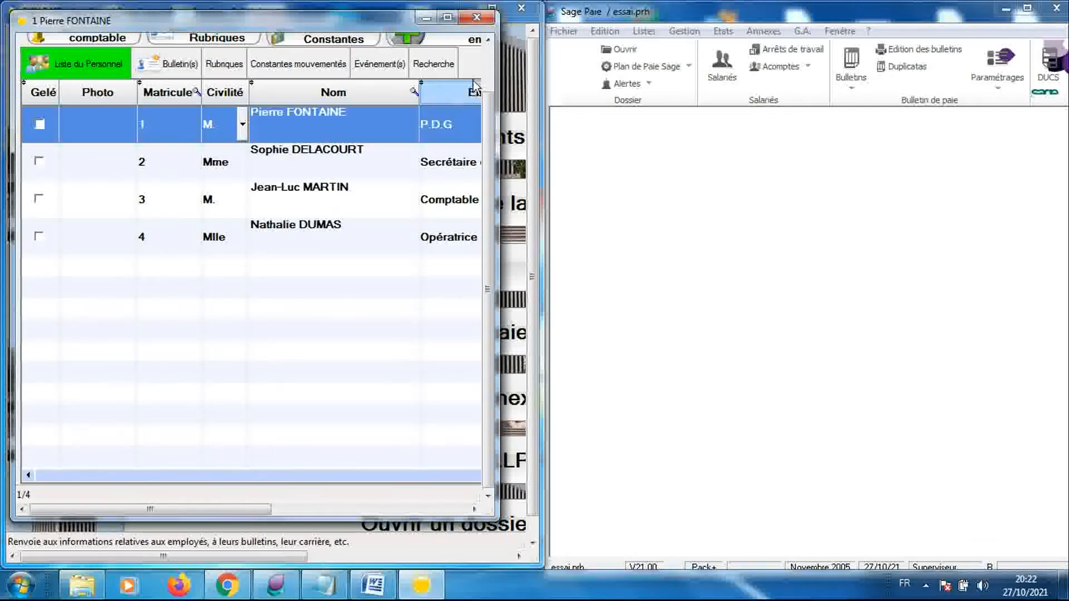
{"action": "left_click", "coordinate": [474, 17]}
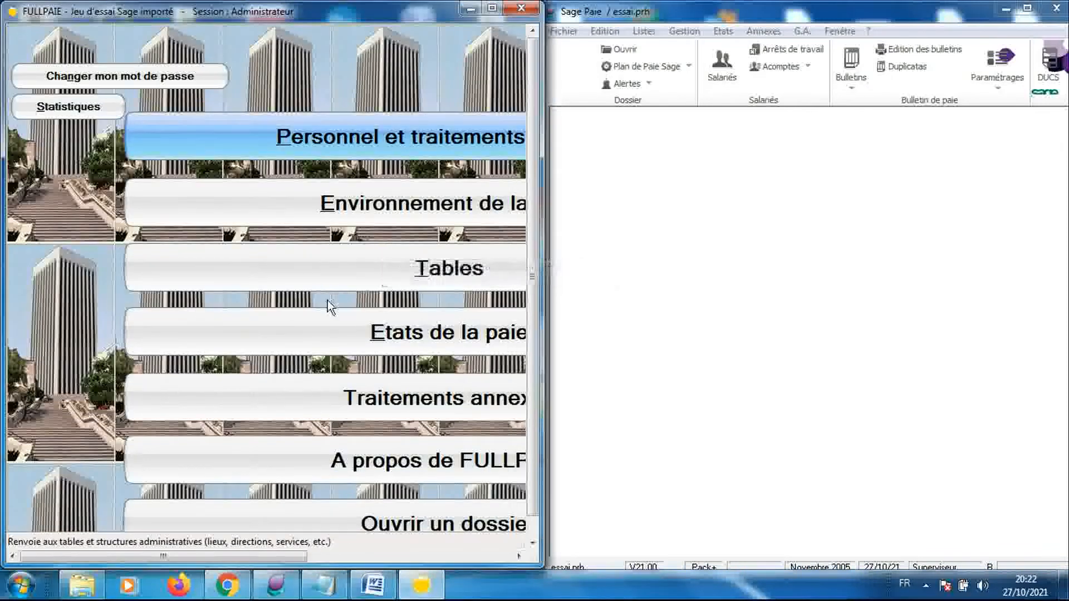
- Open the Sage payslip import from Traitements annexes and load Bulletins.TXT from the Export Données Sage paie V21 folder of Présentations
{"action": "left_click", "coordinate": [354, 402]}
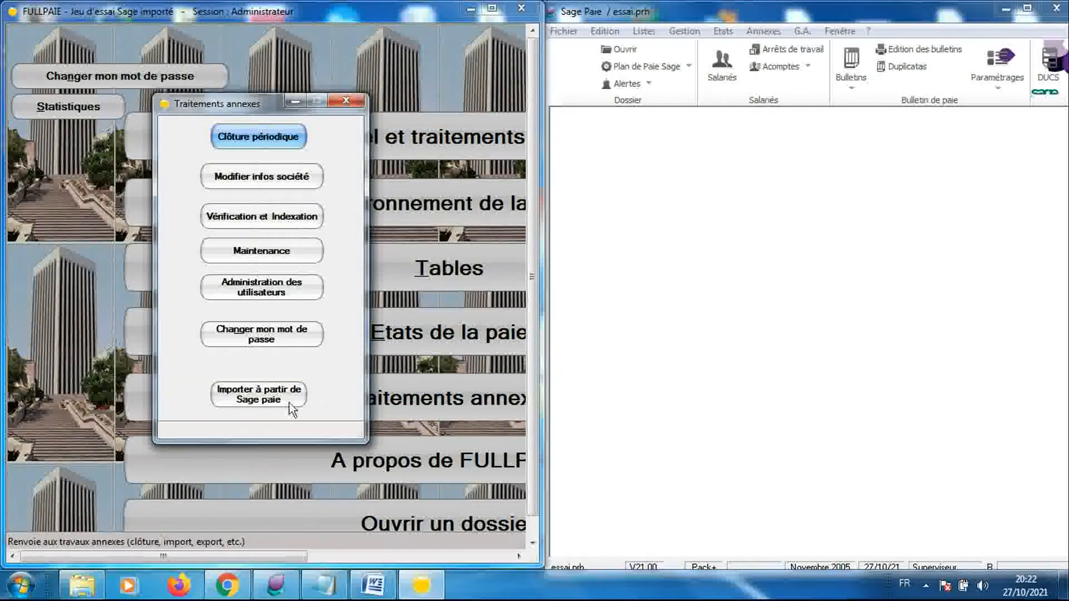
{"action": "left_click", "coordinate": [273, 393]}
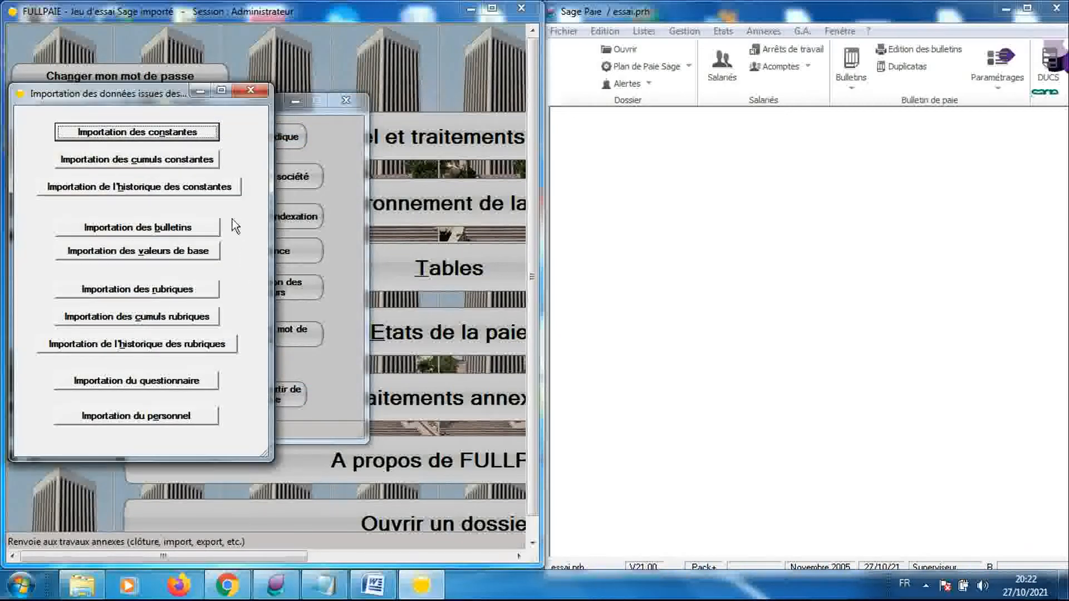
{"action": "left_click", "coordinate": [161, 228]}
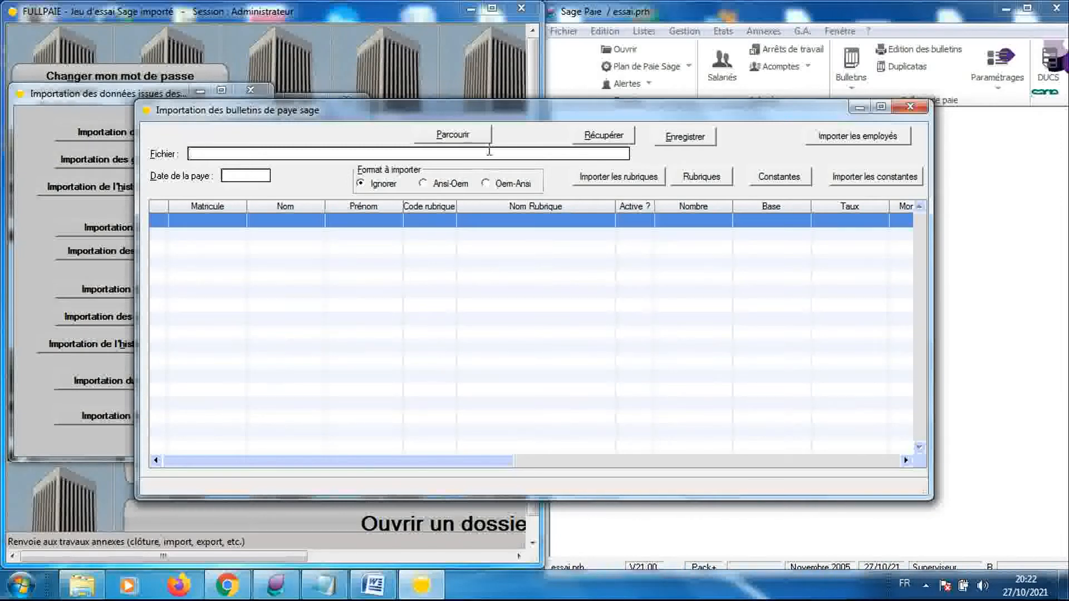
{"action": "left_click", "coordinate": [470, 140]}
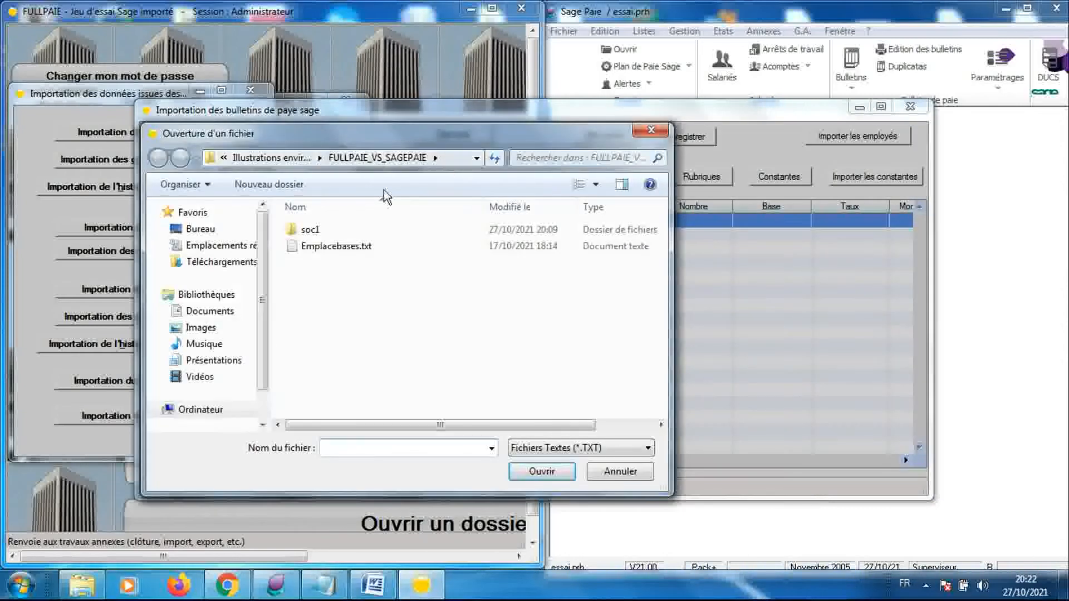
{"action": "left_click", "coordinate": [235, 321]}
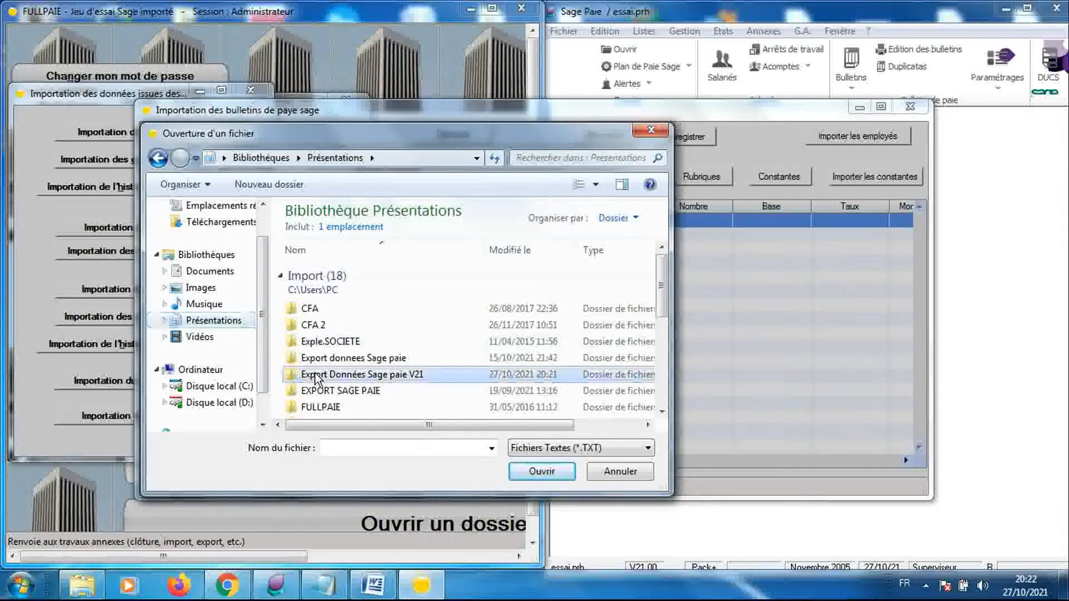
{"action": "double_click", "coordinate": [315, 375]}
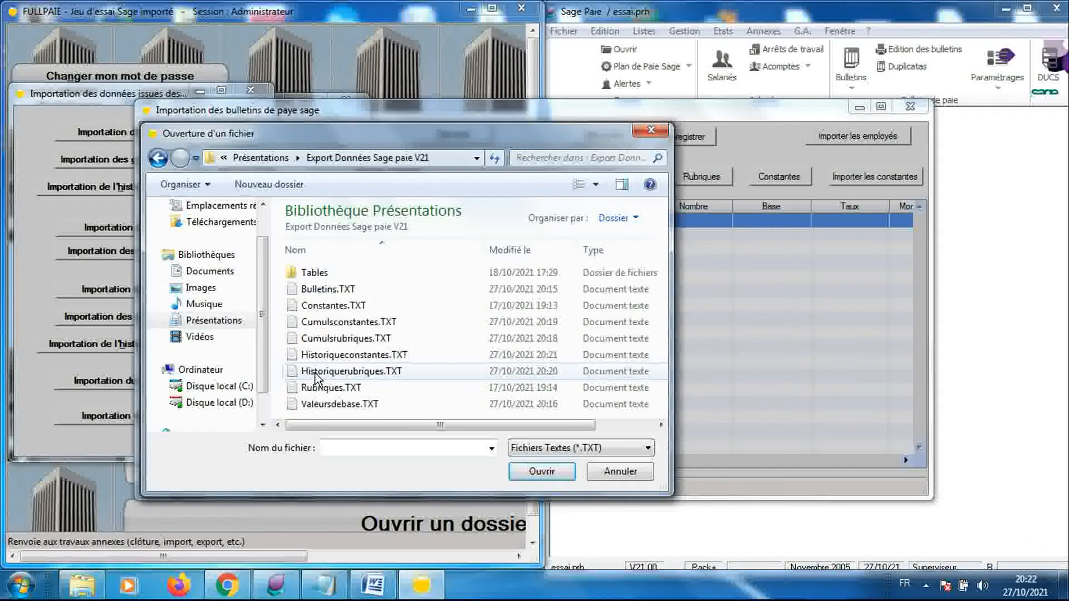
{"action": "double_click", "coordinate": [323, 292]}
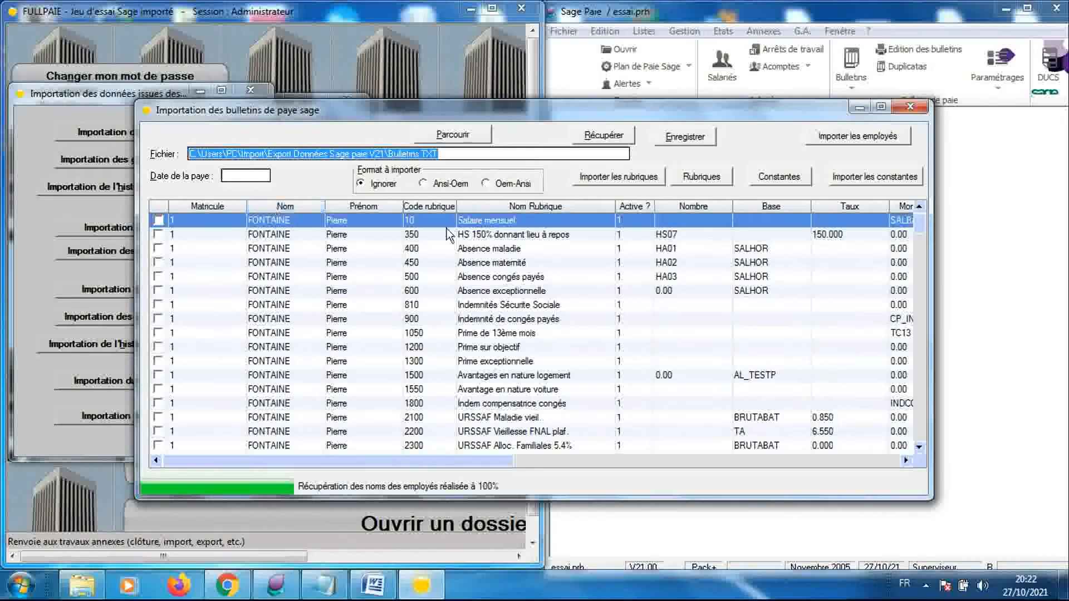
- Set the payslip import's Date de la paye to 30/11/2005, record the movements, and close the import window
{"action": "left_click", "coordinate": [675, 143]}
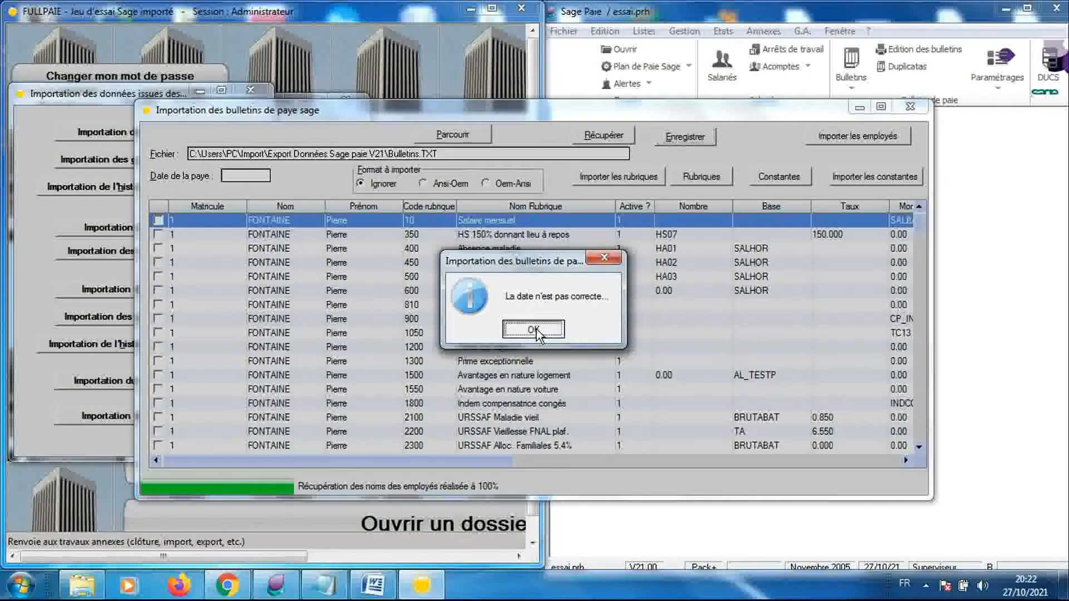
{"action": "left_click", "coordinate": [537, 329]}
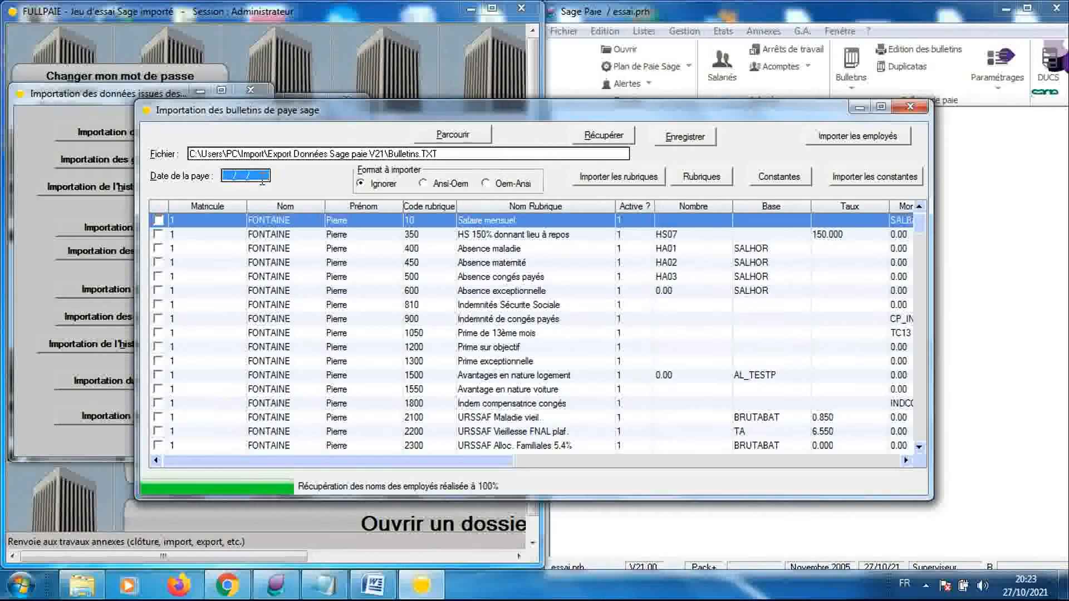
{"action": "type", "text": "30/11/2005"}
{"action": "left_click", "coordinate": [684, 137]}
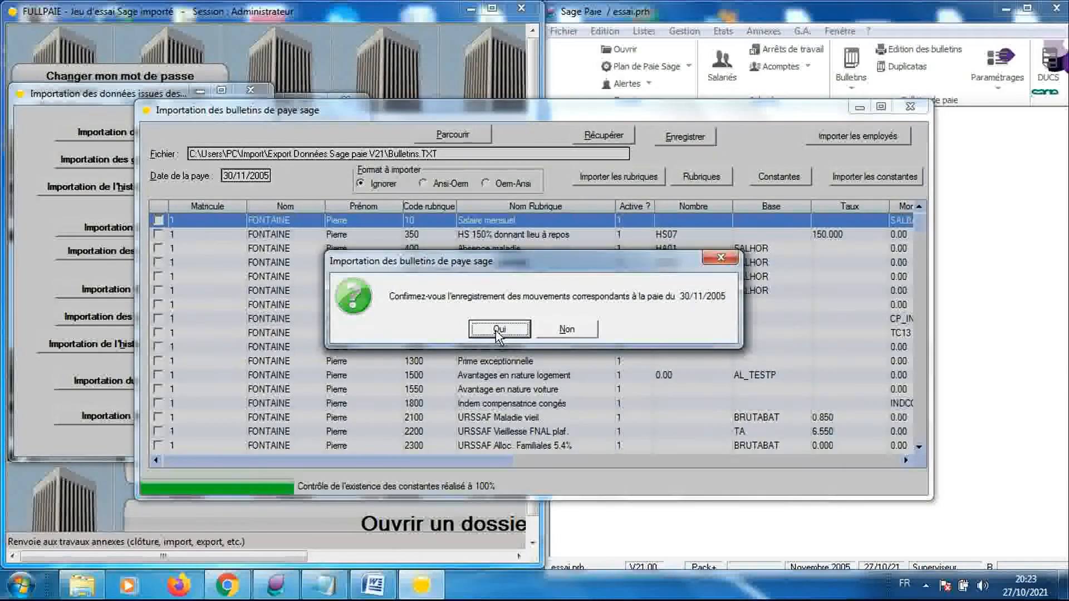
{"action": "left_click", "coordinate": [496, 331]}
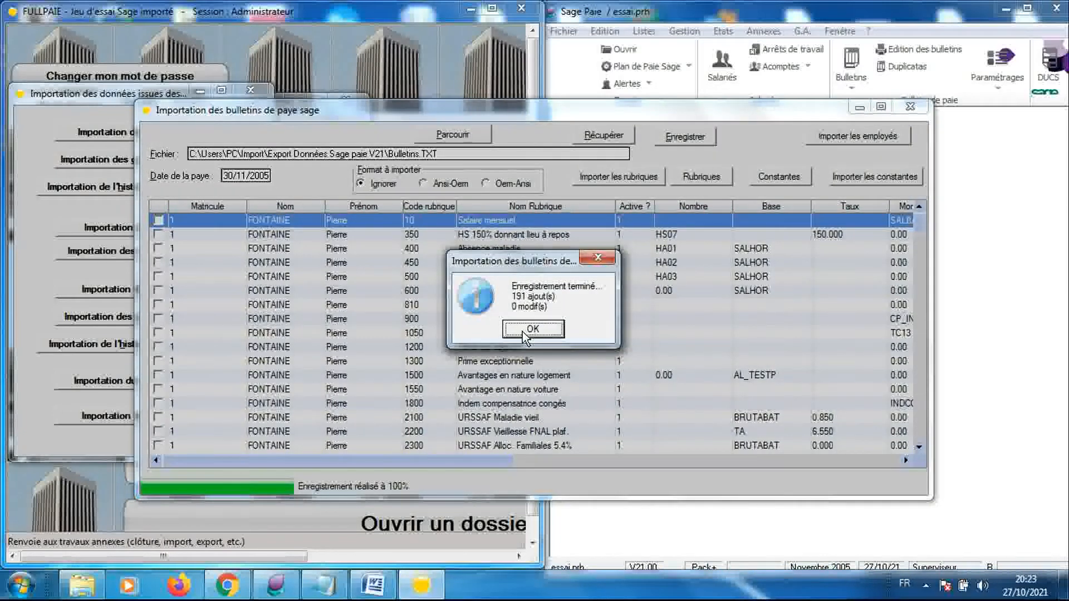
{"action": "left_click", "coordinate": [524, 332]}
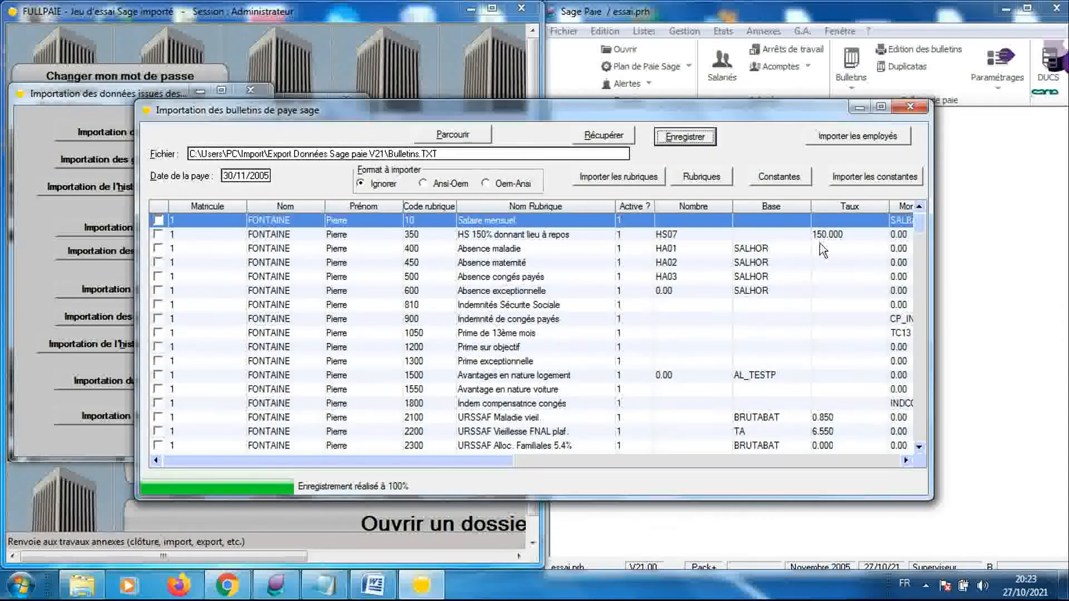
{"action": "left_click", "coordinate": [911, 106]}
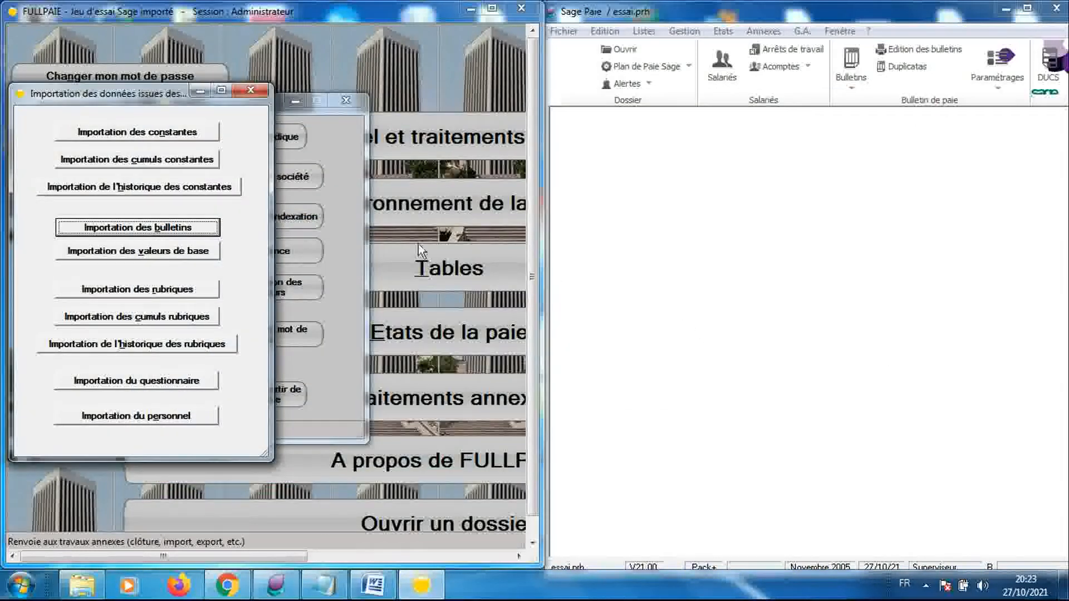
- Import the valeurs de base from Valeursdebase.TXT, record them, and close the import window
{"action": "left_click", "coordinate": [185, 255]}
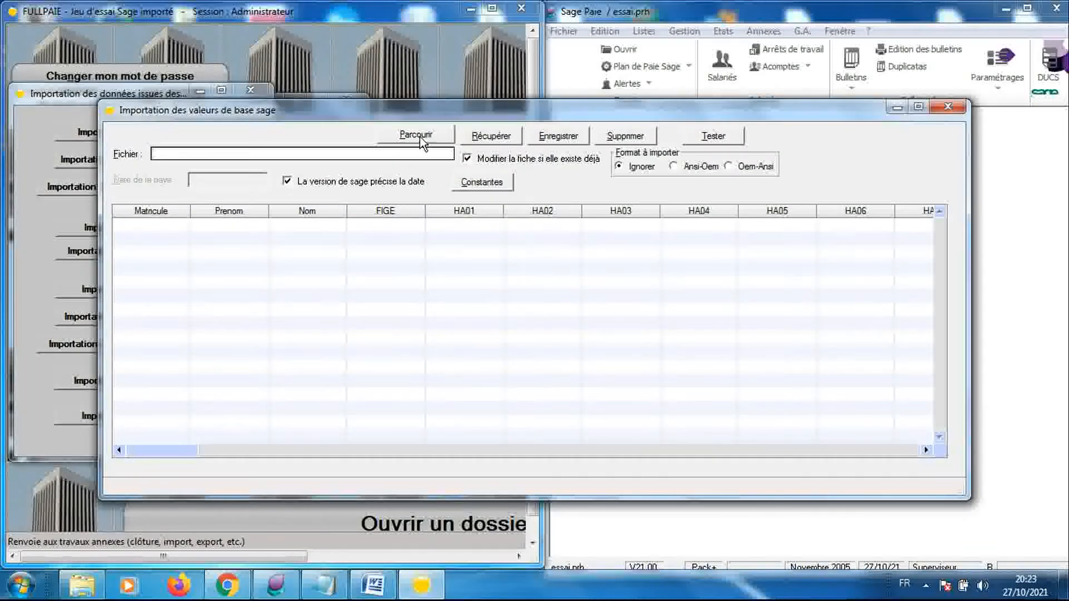
{"action": "left_click", "coordinate": [421, 138]}
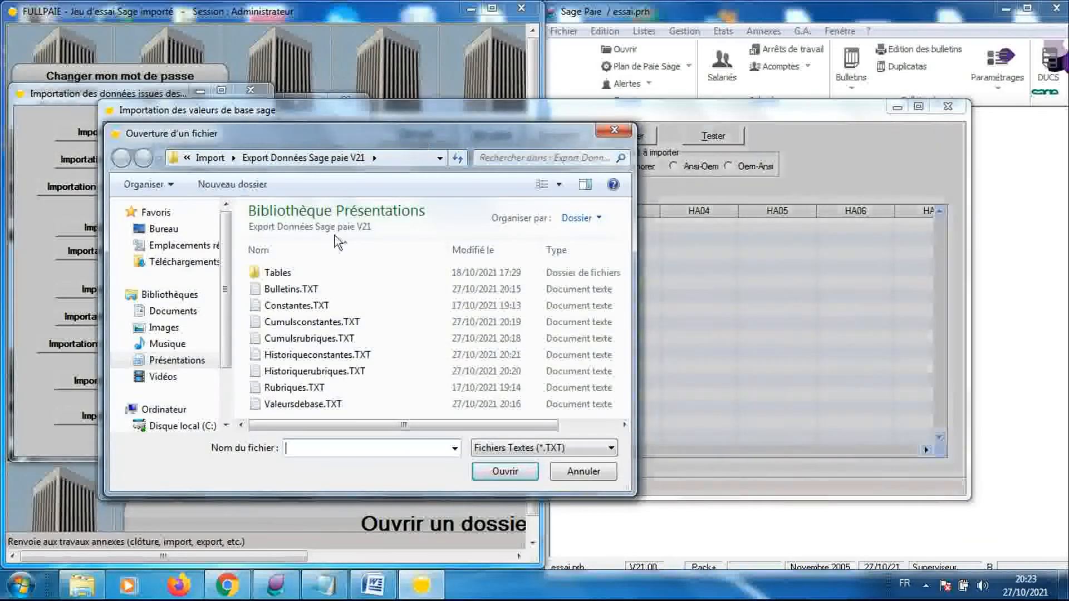
{"action": "double_click", "coordinate": [300, 405]}
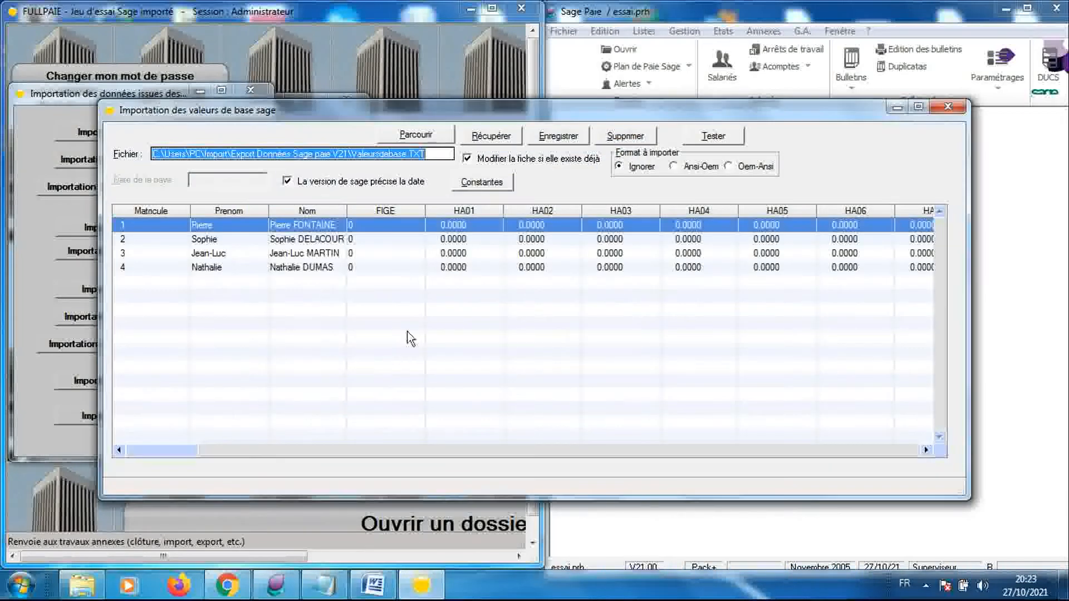
{"action": "left_click", "coordinate": [560, 138]}
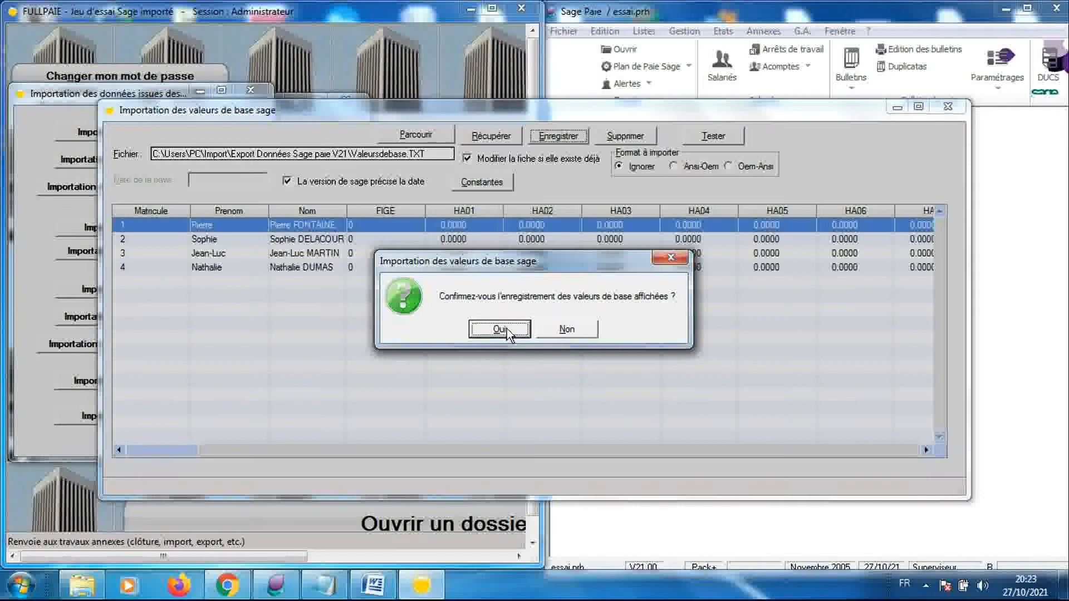
{"action": "left_click", "coordinate": [507, 328]}
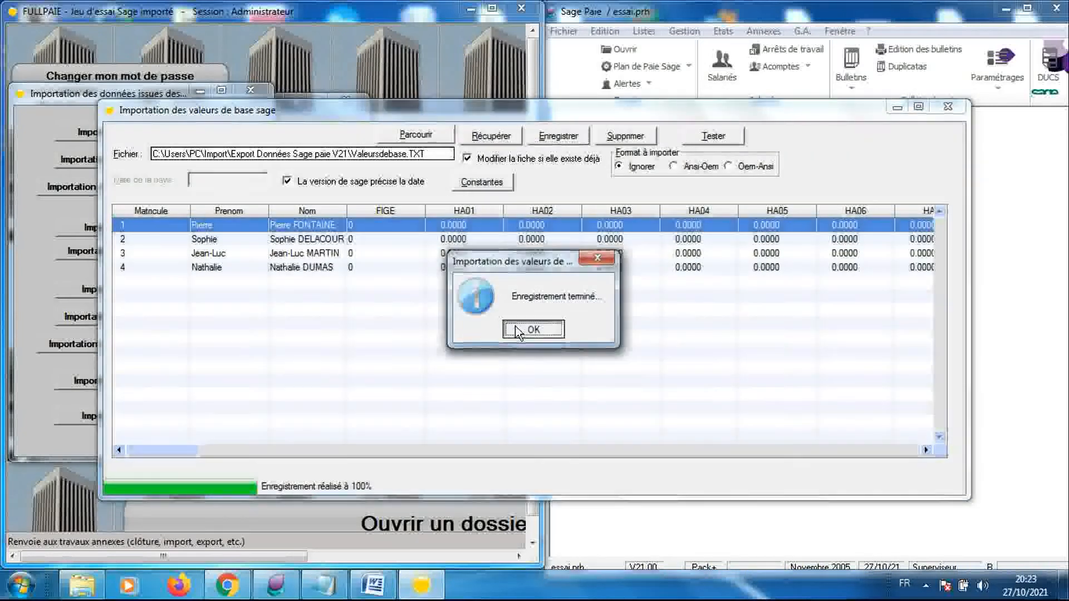
{"action": "left_click", "coordinate": [542, 332]}
{"action": "left_click", "coordinate": [941, 111]}
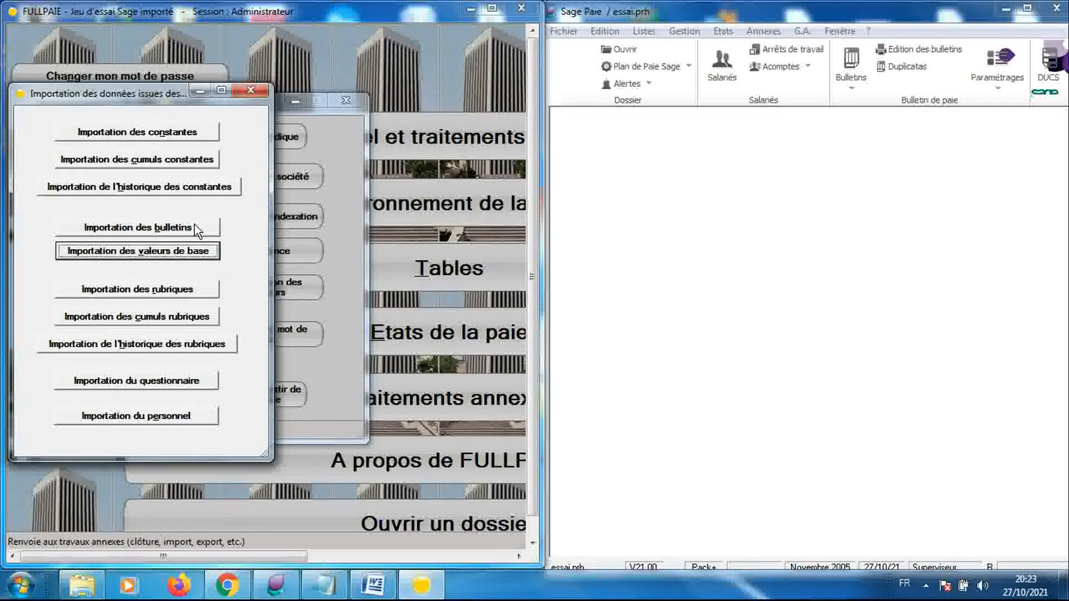
- Import the cumuls constantes from Cumulsconstantes.TXT, record them, and close the import window
{"action": "left_click", "coordinate": [175, 160]}
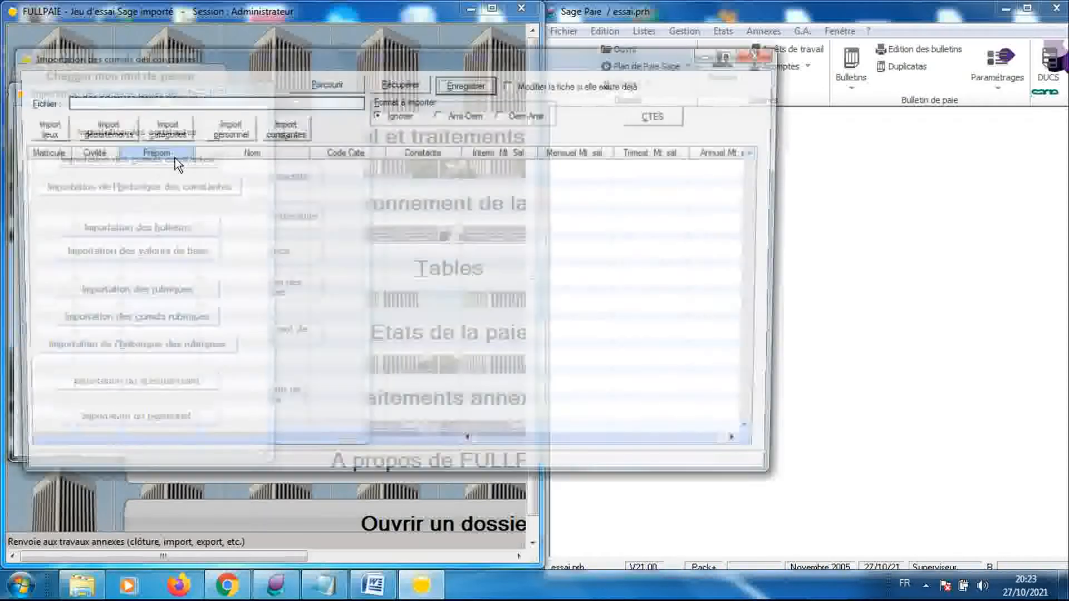
{"action": "left_click", "coordinate": [337, 85]}
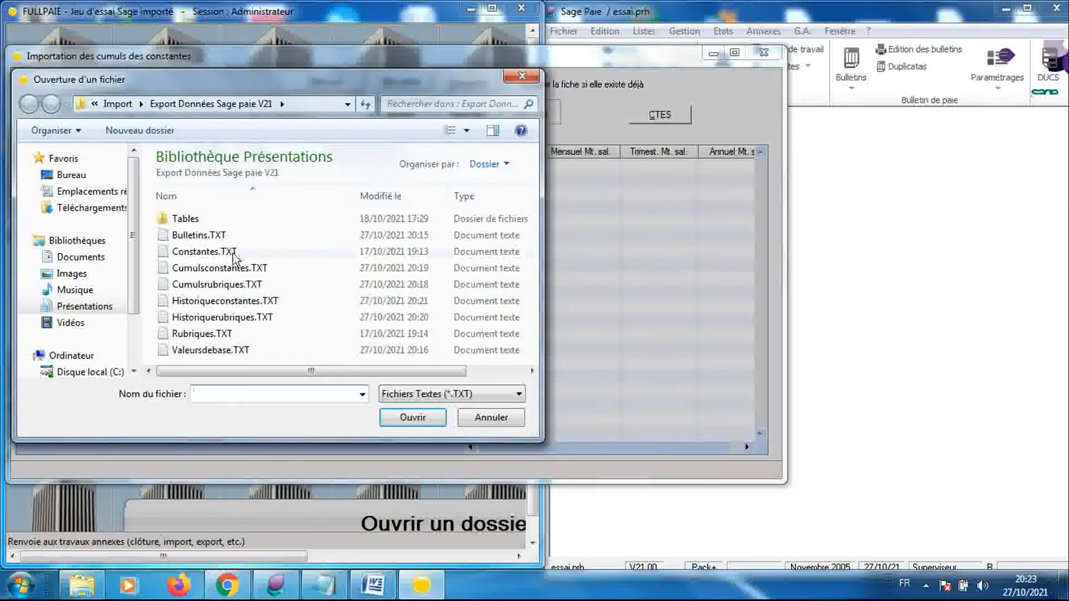
{"action": "double_click", "coordinate": [229, 268]}
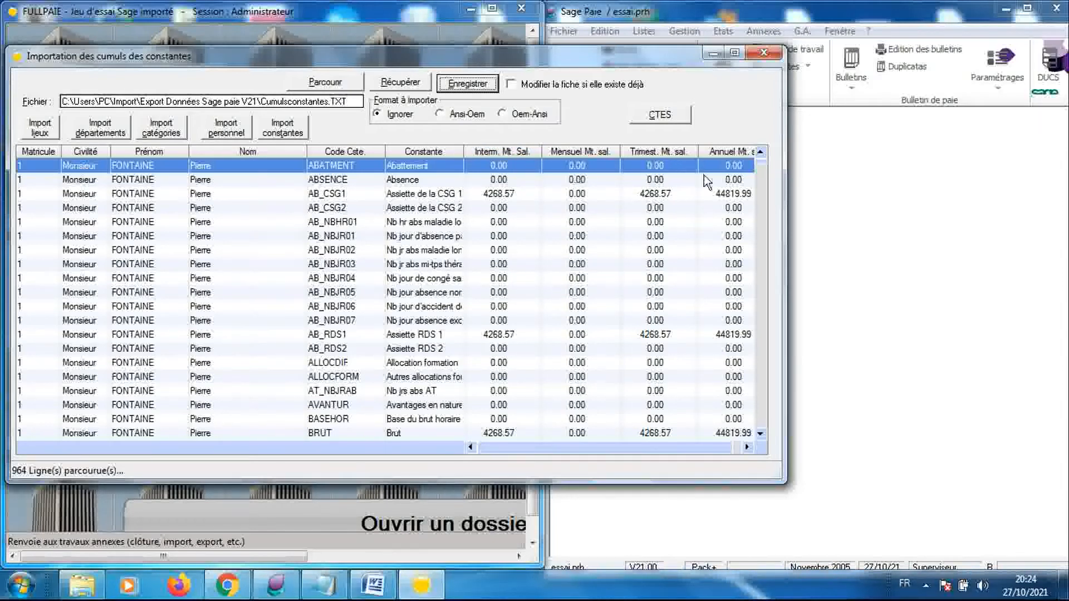
{"action": "left_click", "coordinate": [468, 84]}
{"action": "left_click", "coordinate": [369, 292]}
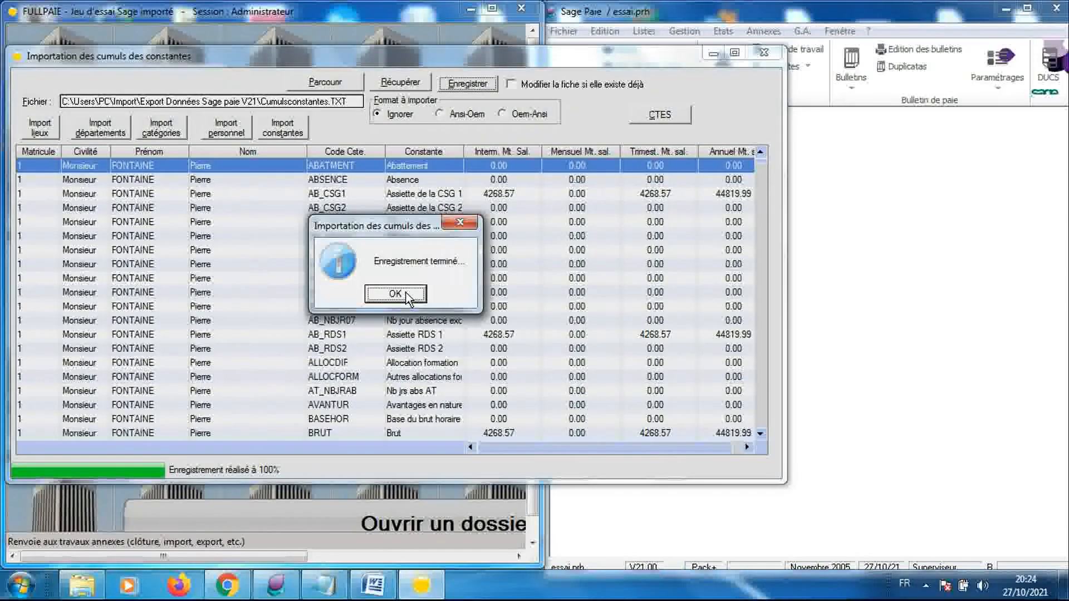
{"action": "left_click", "coordinate": [401, 292]}
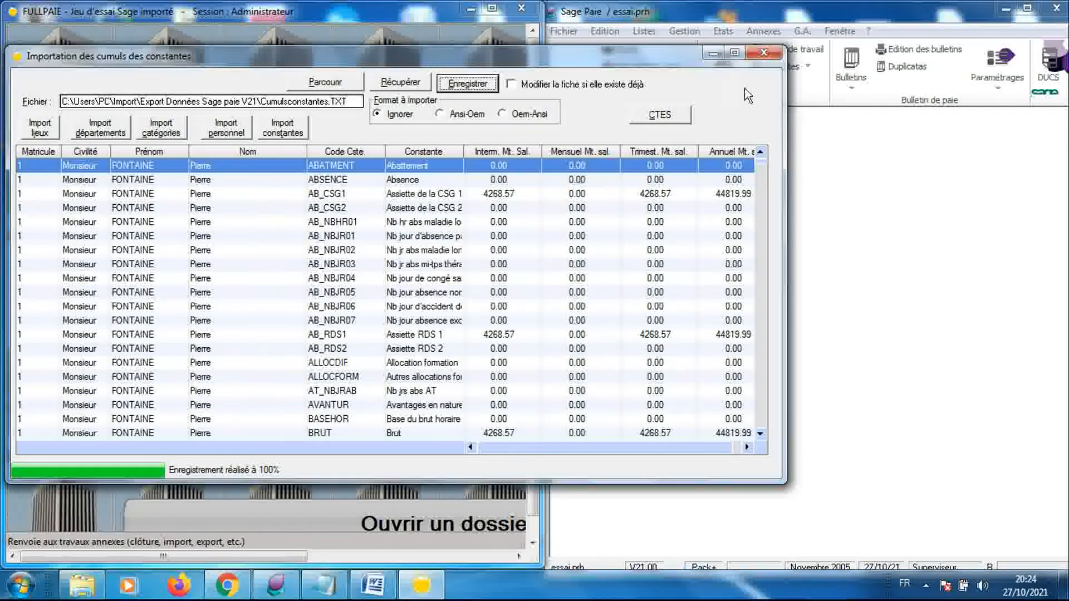
{"action": "left_click", "coordinate": [765, 53]}
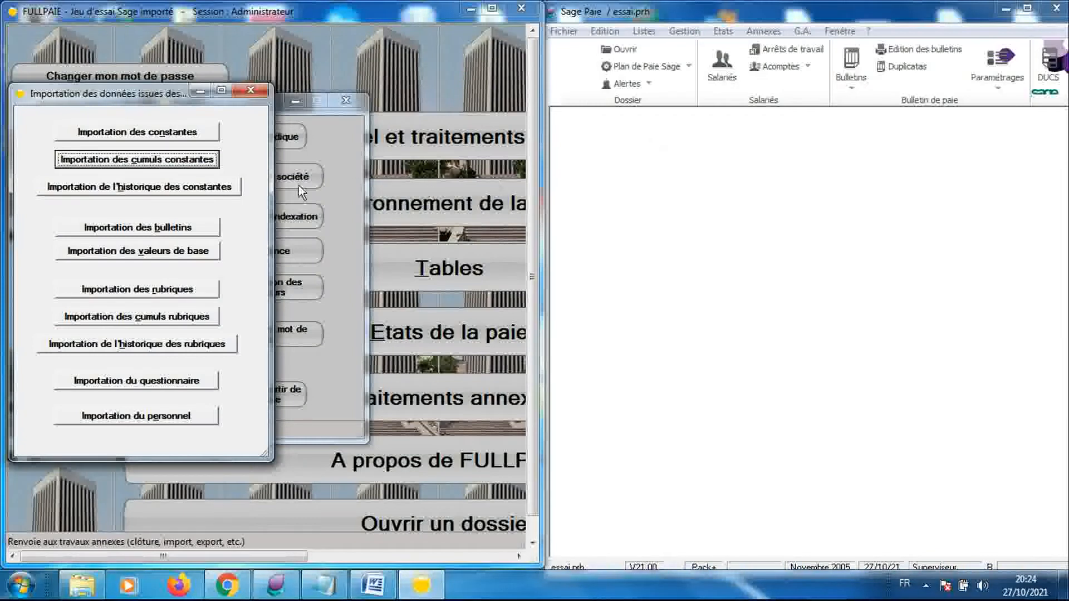
- Load Historiqueconstantes.TXT into the import of the historique des constantes and review its rows
{"action": "left_click", "coordinate": [213, 187]}
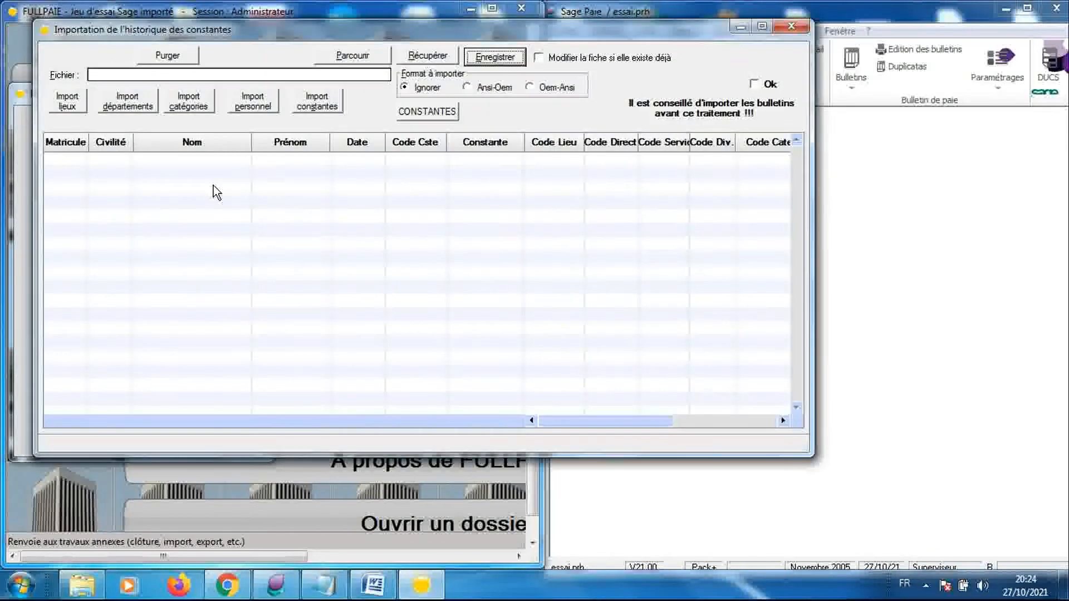
{"action": "left_click", "coordinate": [357, 58]}
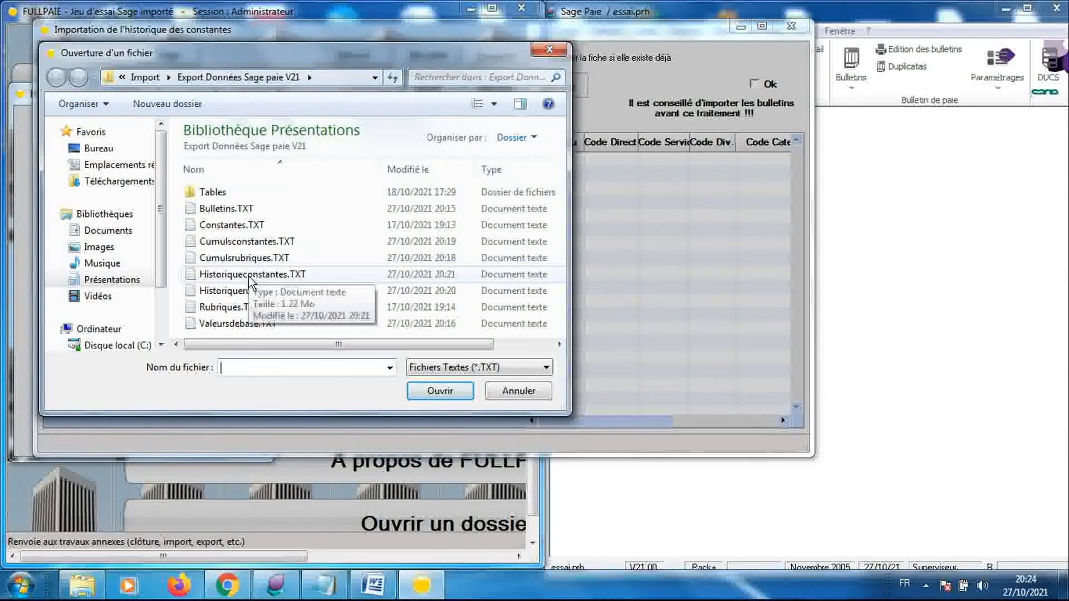
{"action": "double_click", "coordinate": [248, 277]}
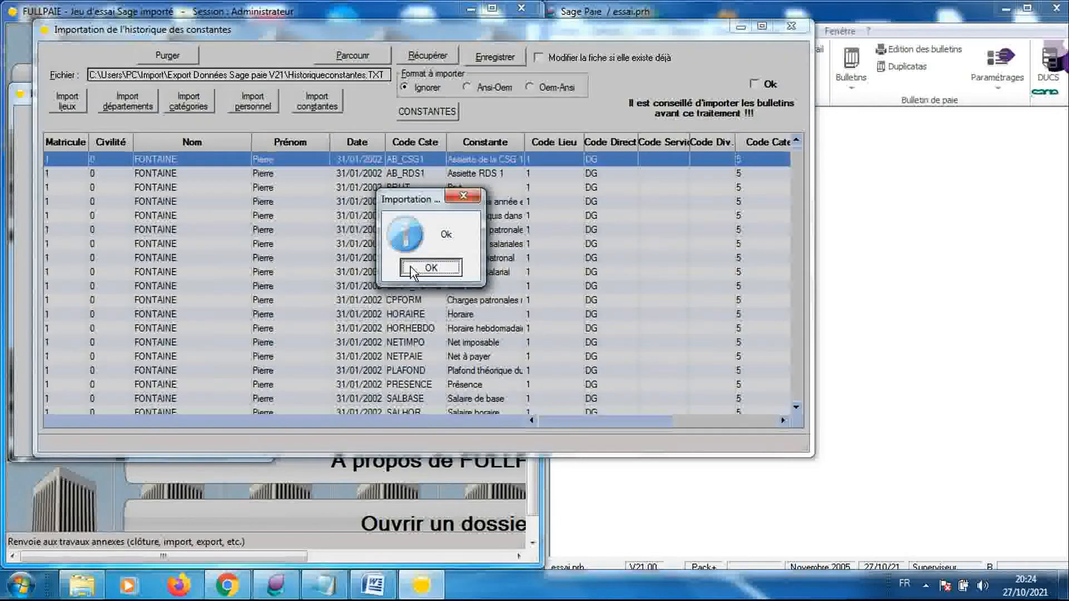
{"action": "left_click", "coordinate": [409, 266]}
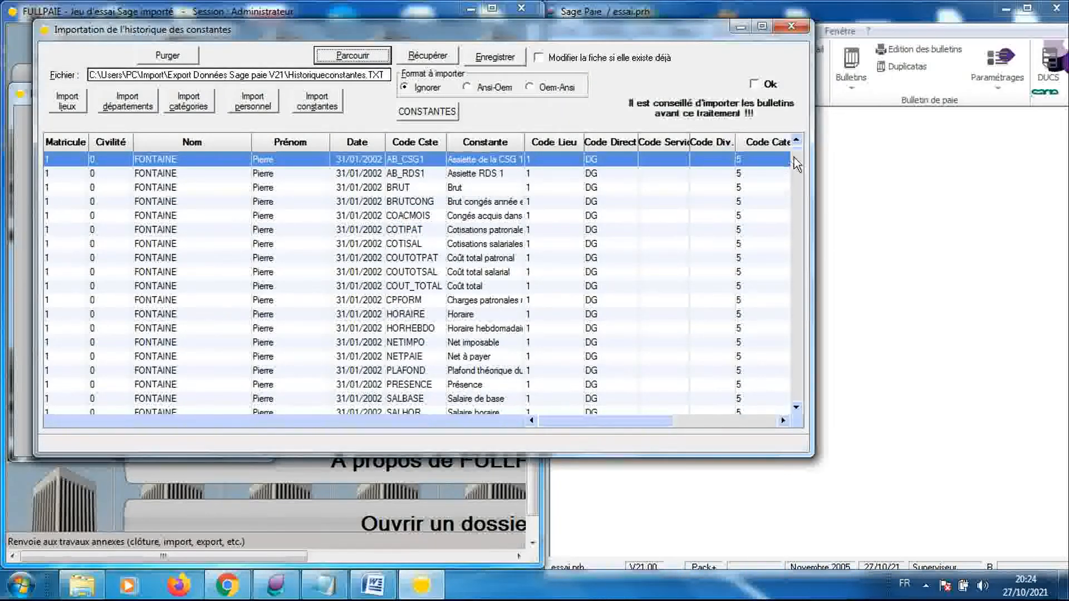
{"action": "left_click_drag", "start_coordinate": [795, 157], "coordinate": [802, 410]}
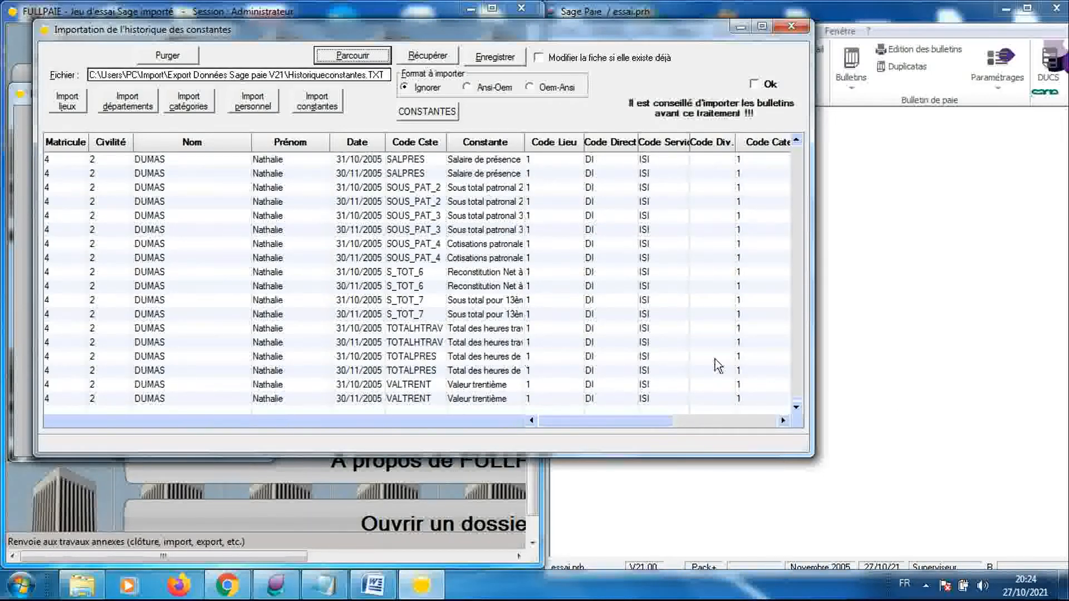
{"action": "mouse_move", "coordinate": [797, 399]}
{"action": "left_click_drag", "start_coordinate": [800, 405], "coordinate": [801, 146]}
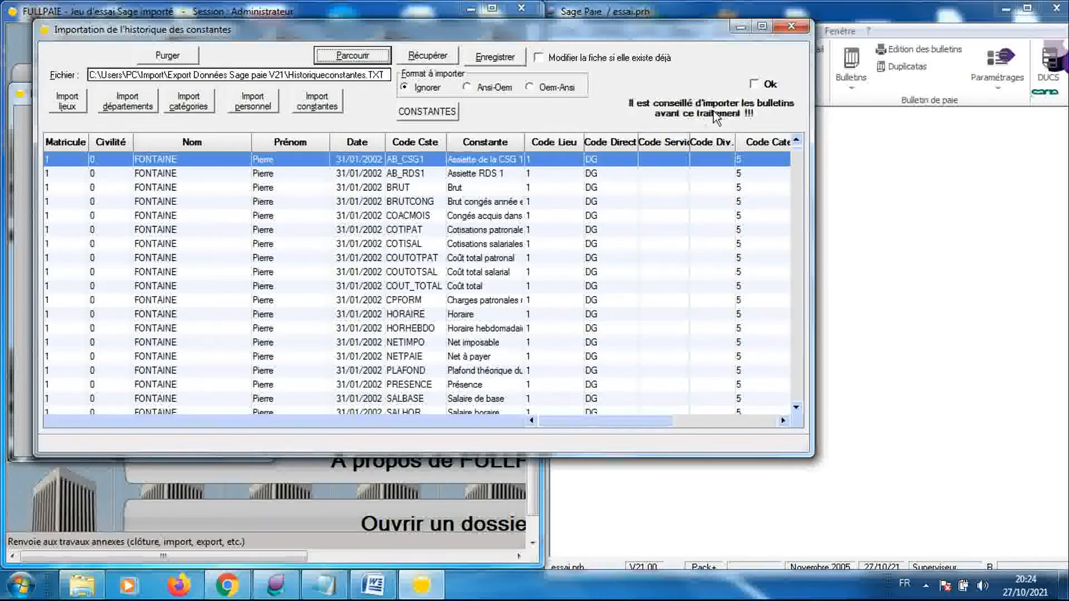
- Mark the historique des constantes as Ok, record it, and close its import window
{"action": "left_click", "coordinate": [755, 85]}
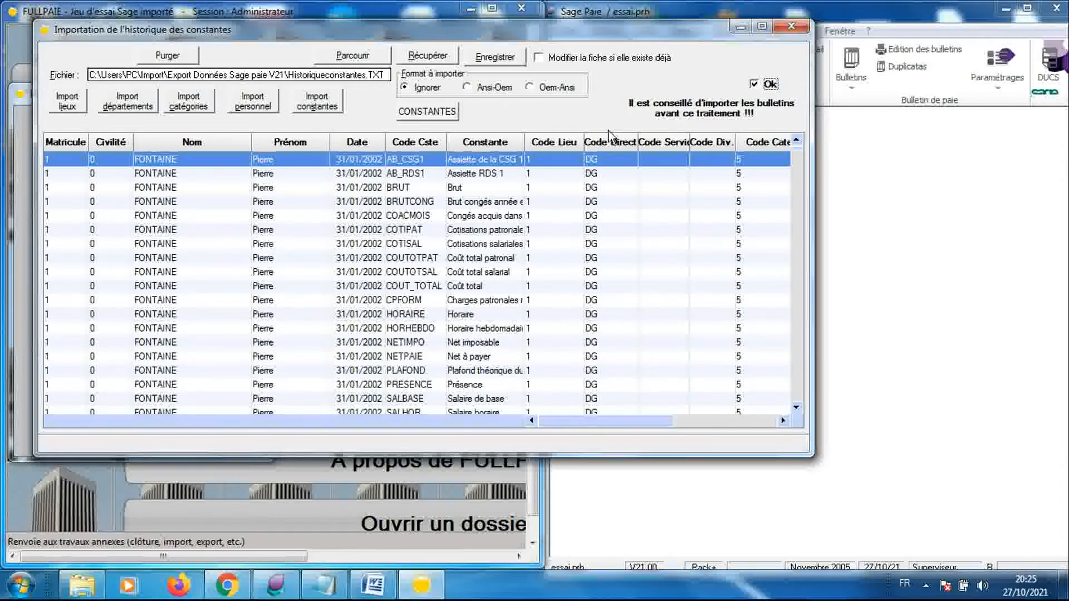
{"action": "left_click", "coordinate": [497, 59]}
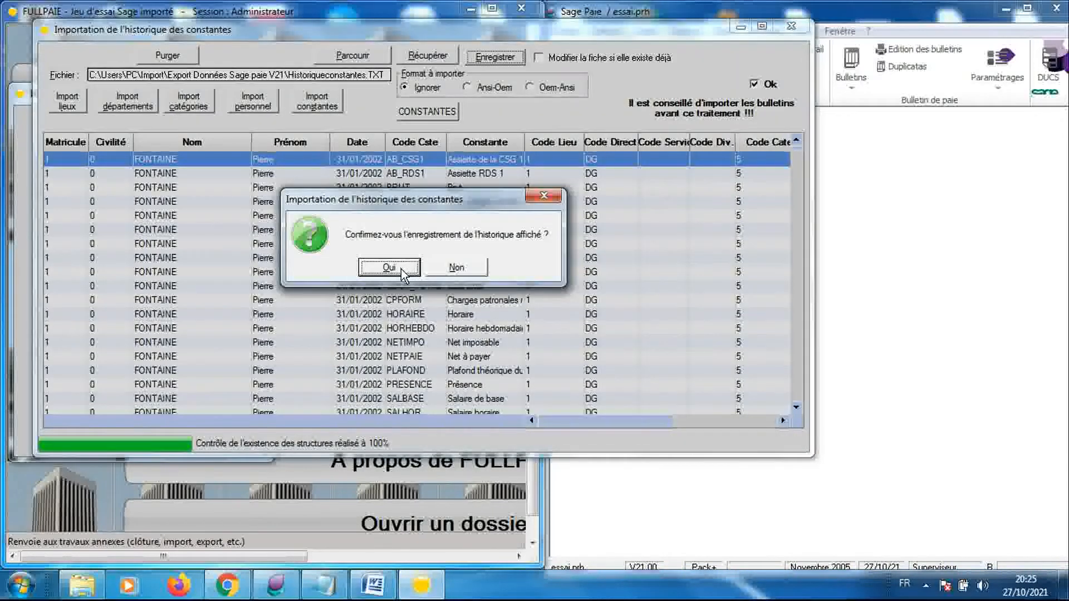
{"action": "left_click", "coordinate": [389, 267]}
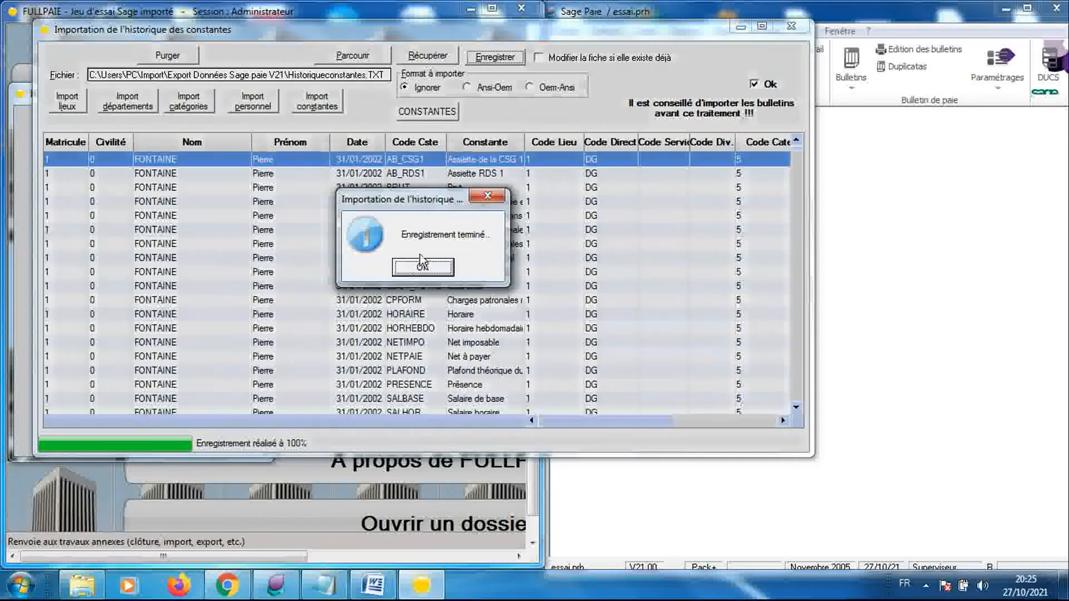
{"action": "left_click", "coordinate": [421, 265]}
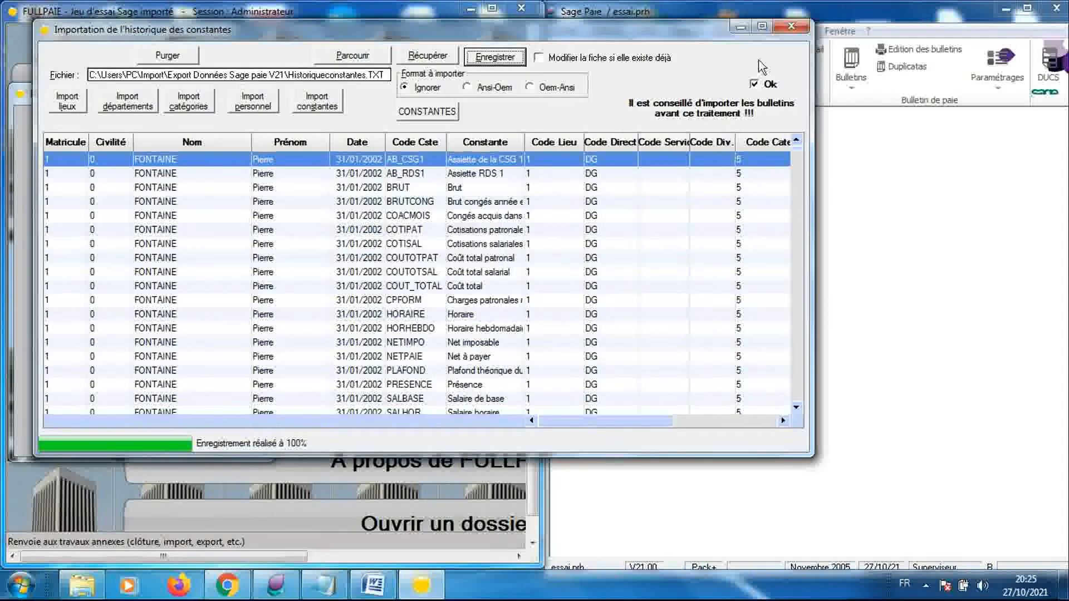
{"action": "left_click", "coordinate": [787, 31]}
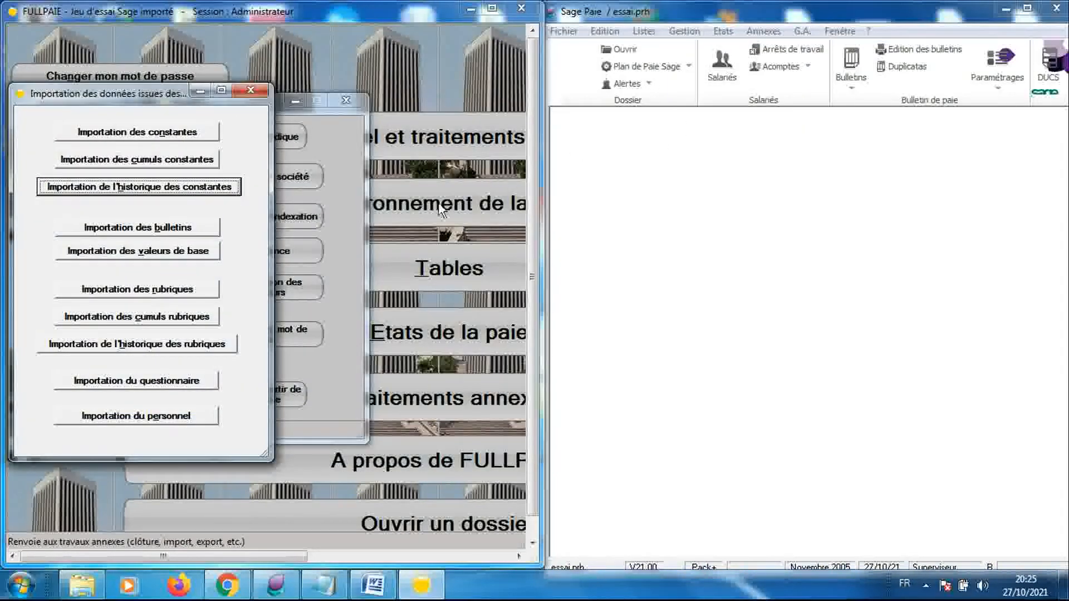
- Import the cumuls rubriques from Cumulsrubriques.TXT, record them, and close the import window
{"action": "left_click", "coordinate": [194, 317]}
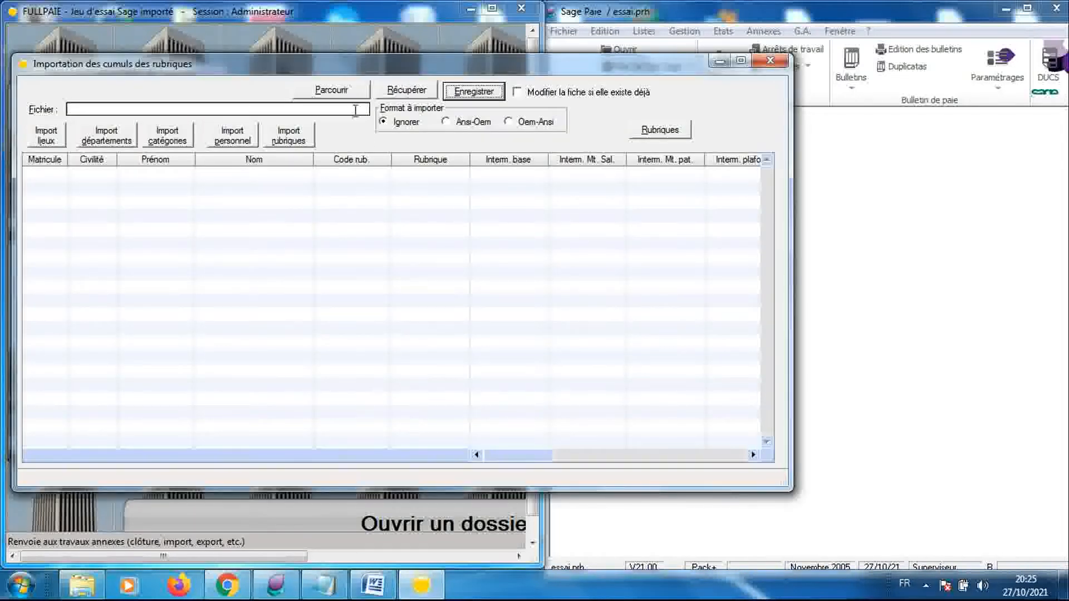
{"action": "left_click", "coordinate": [349, 96]}
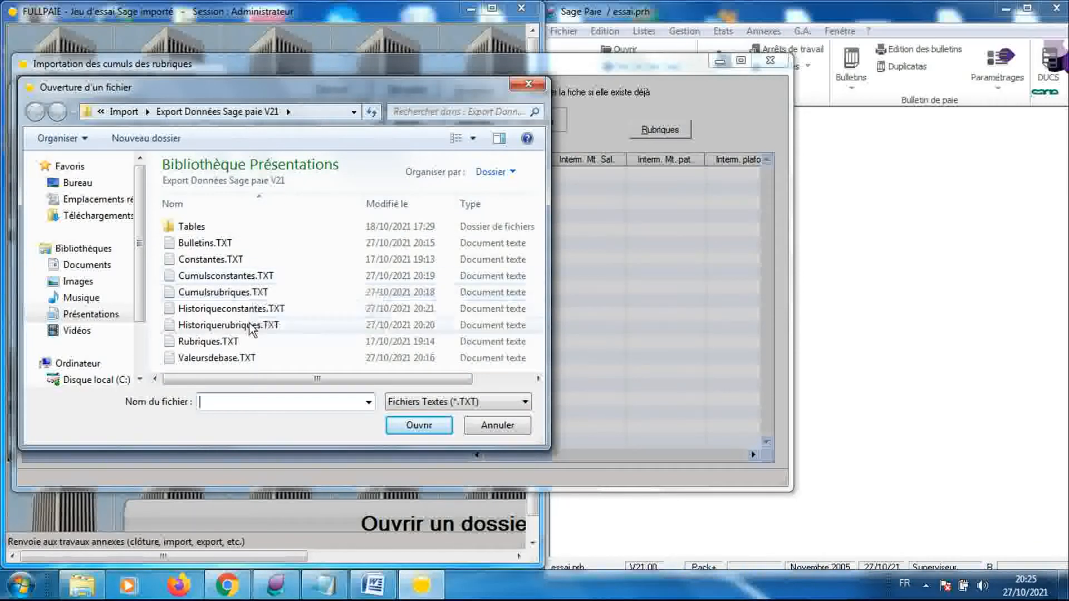
{"action": "left_click", "coordinate": [245, 296]}
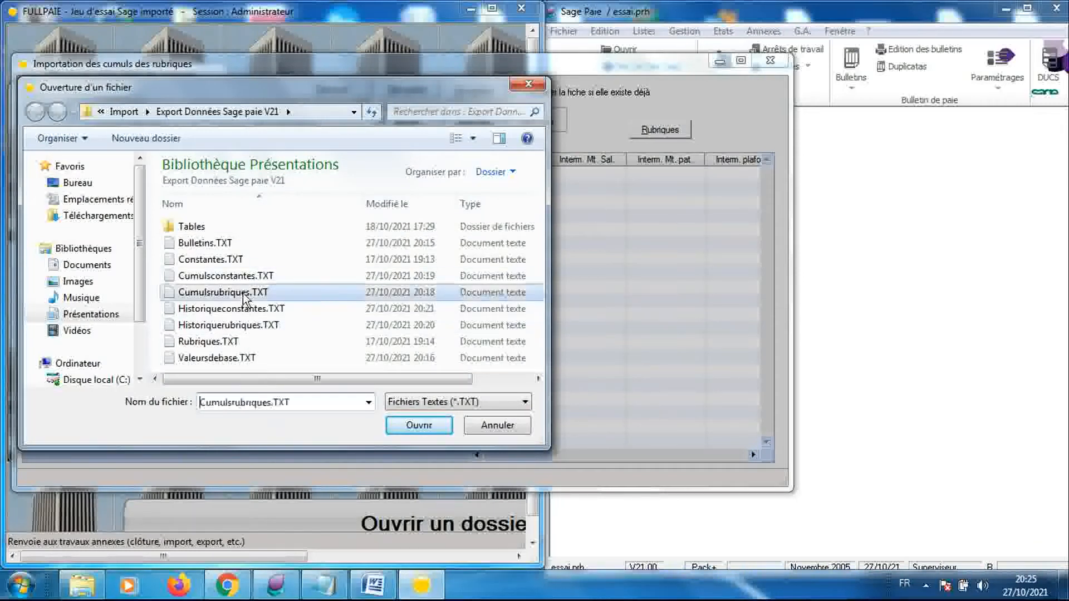
{"action": "double_click", "coordinate": [243, 296]}
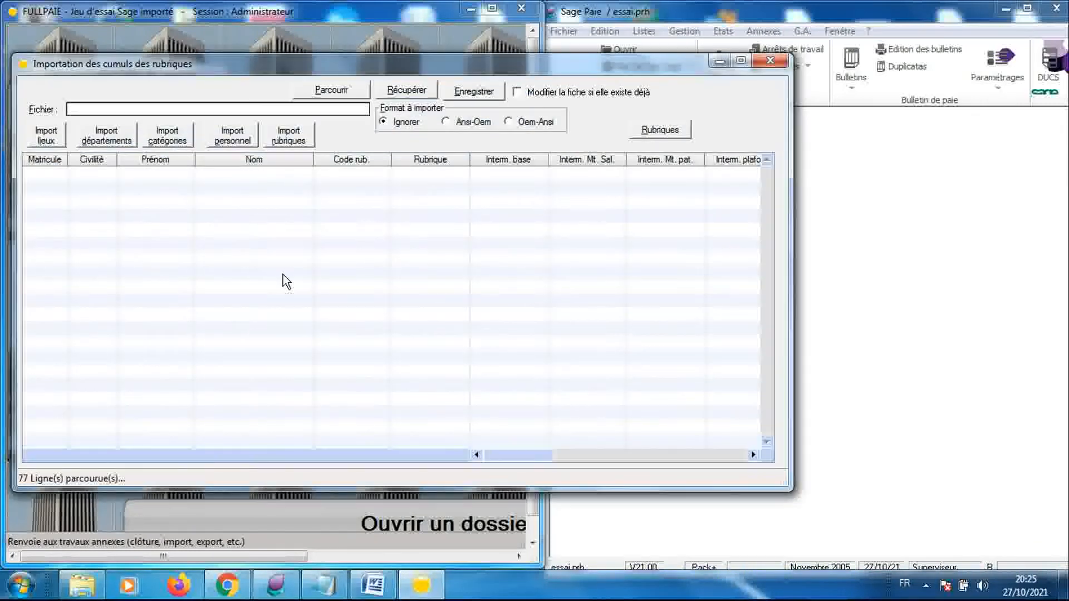
{"action": "left_click", "coordinate": [471, 97]}
{"action": "left_click", "coordinate": [418, 366]}
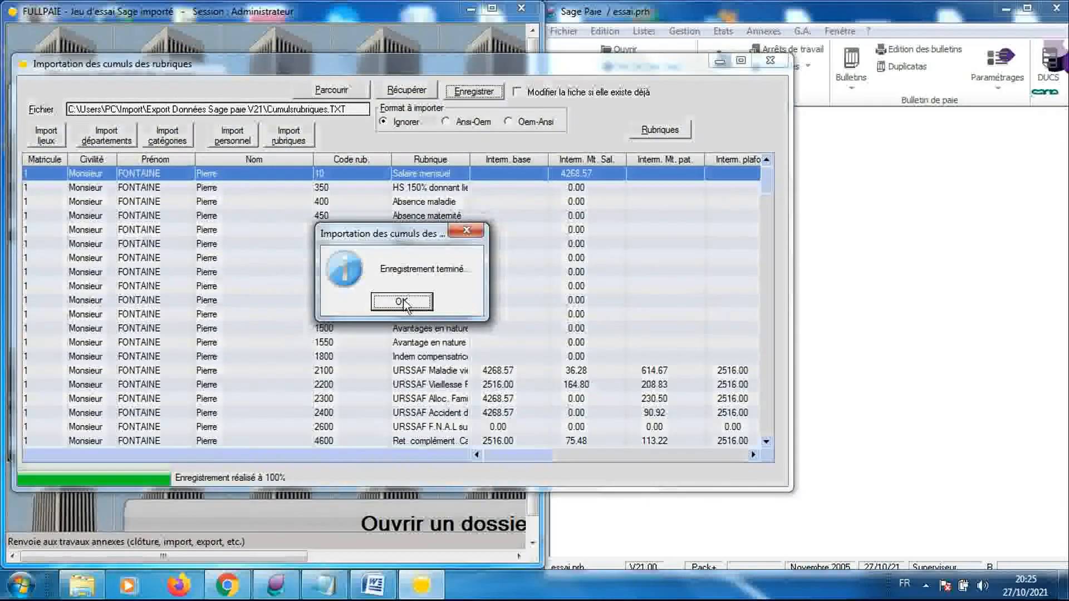
{"action": "left_click", "coordinate": [434, 334]}
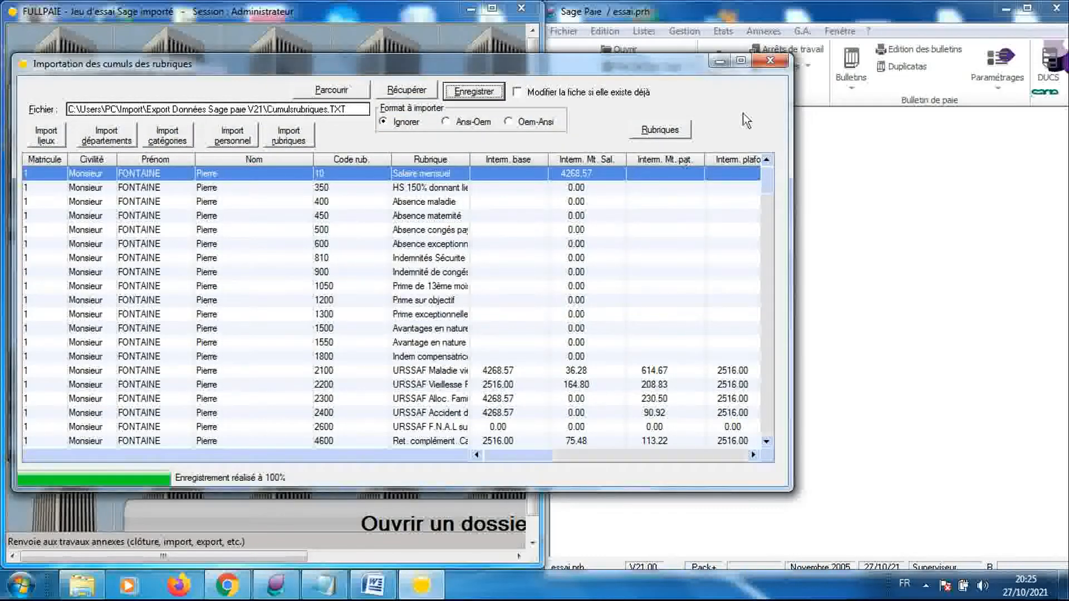
{"action": "left_click", "coordinate": [770, 60]}
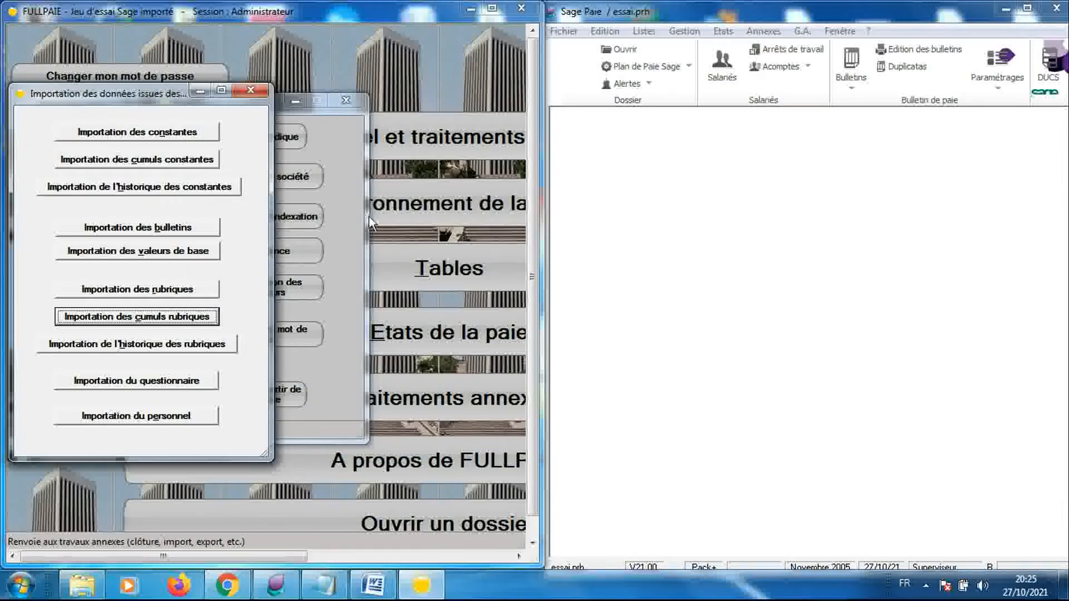
- Load Historiquerubriques.TXT into the import of the historique des rubriques
{"action": "left_click", "coordinate": [208, 343]}
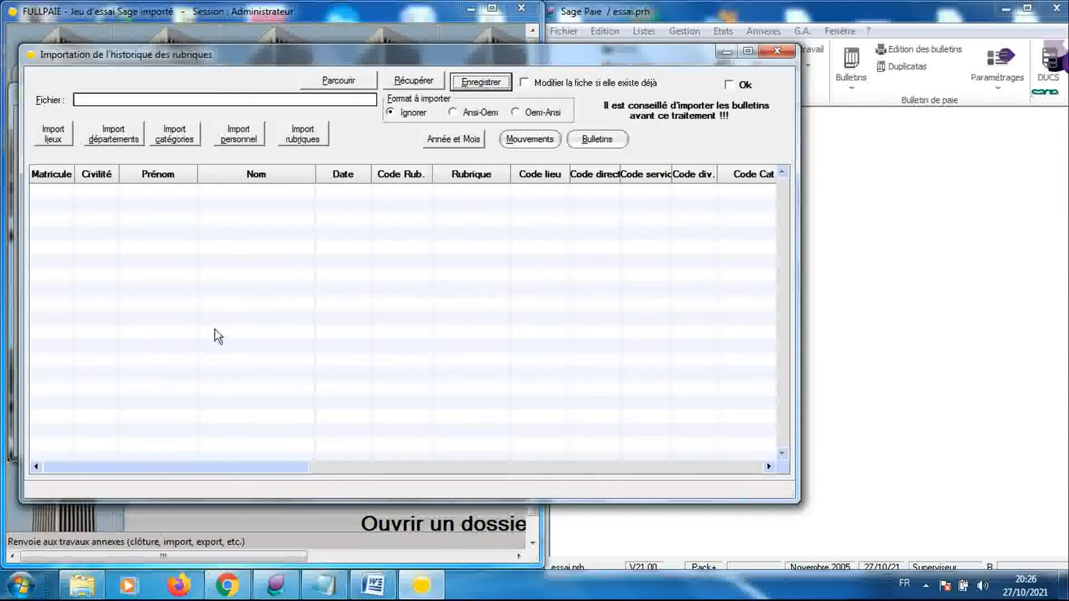
{"action": "left_click", "coordinate": [350, 80]}
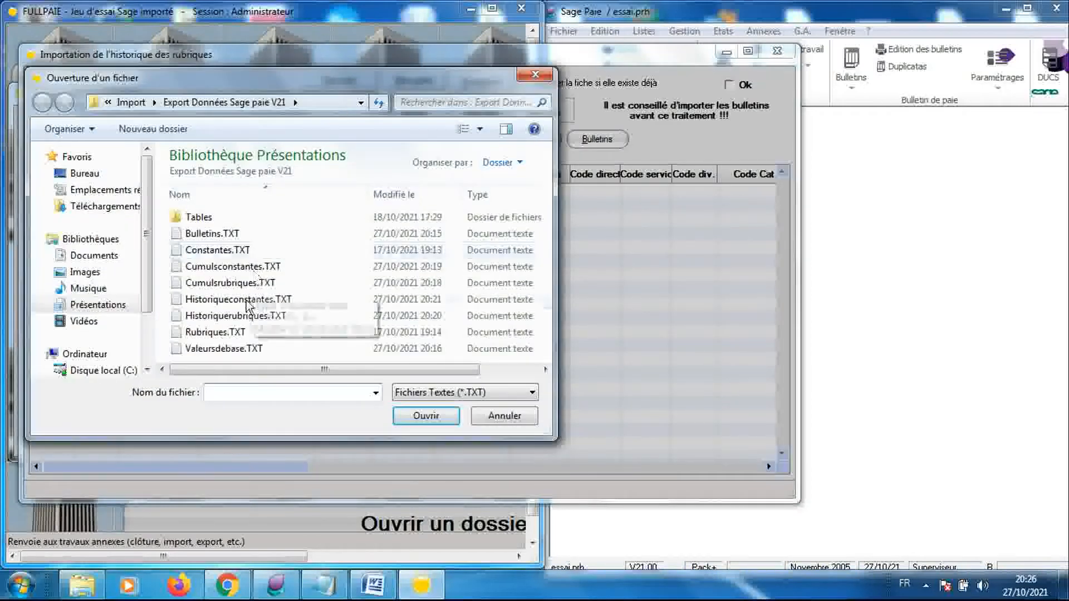
{"action": "double_click", "coordinate": [241, 317]}
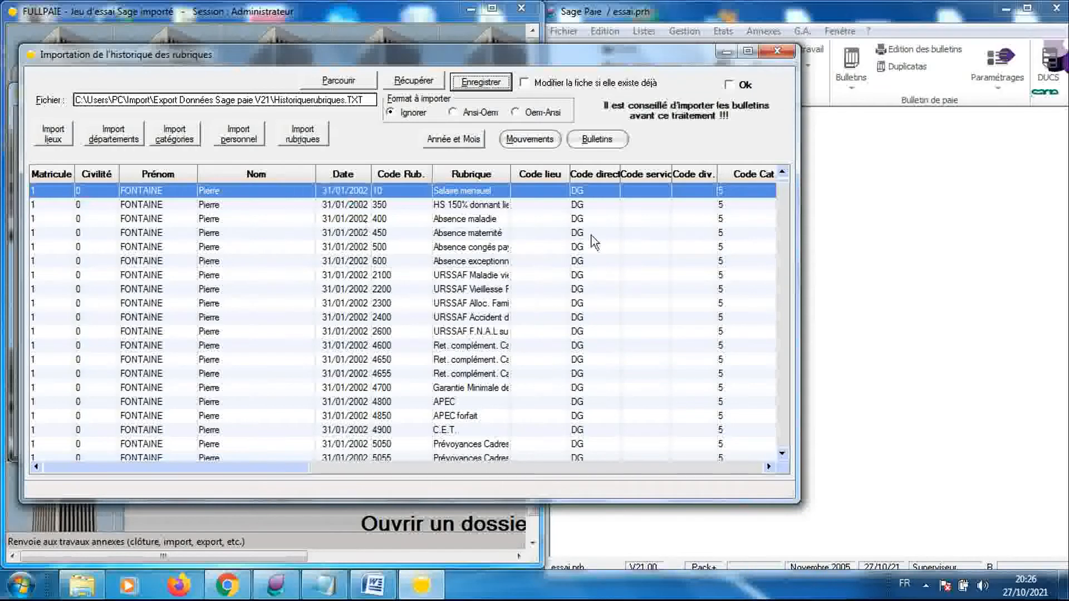
{"action": "mouse_move", "coordinate": [781, 186]}
{"action": "left_mouse_down"}
{"action": "mouse_move", "coordinate": [783, 450]}
{"action": "mouse_move", "coordinate": [784, 168]}
{"action": "left_mouse_up"}
- Record the historique des rubriques and close all import windows back to the main menu
{"action": "left_click", "coordinate": [480, 85]}
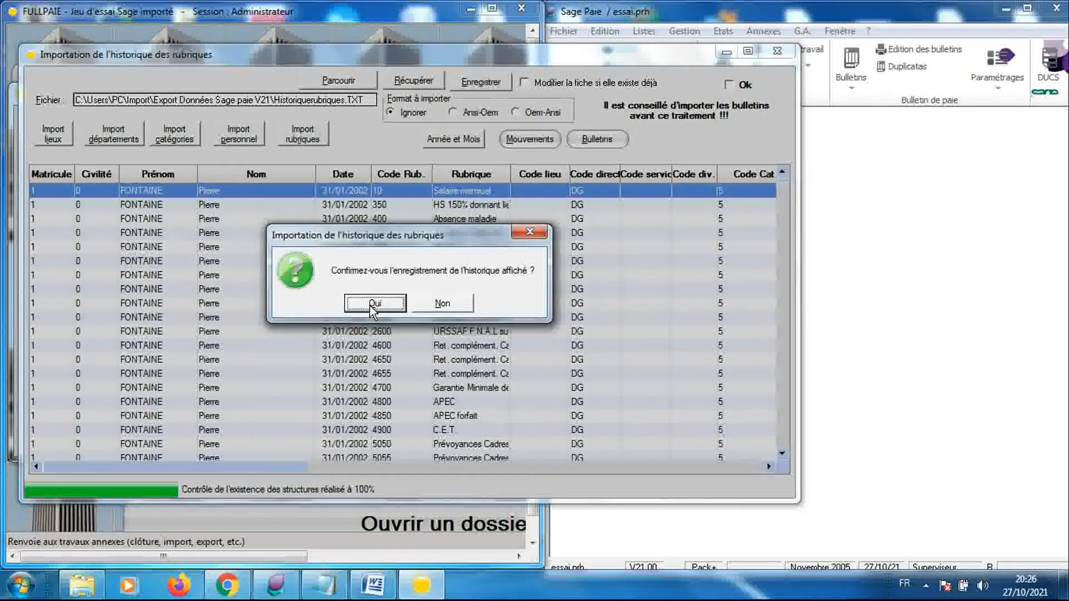
{"action": "left_click", "coordinate": [371, 306]}
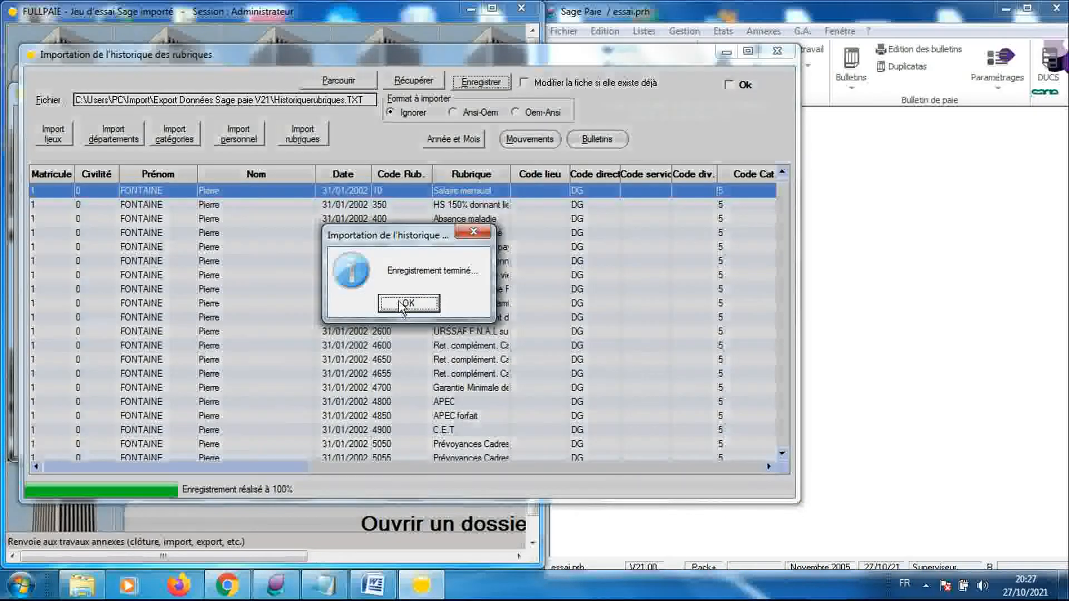
{"action": "left_click", "coordinate": [402, 303]}
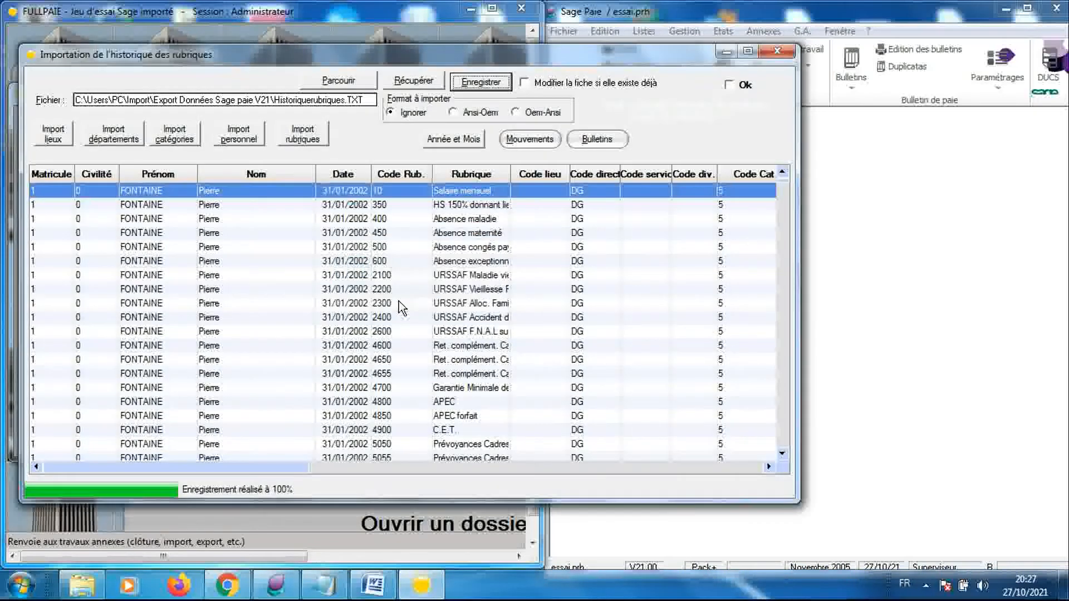
{"action": "left_click", "coordinate": [773, 52]}
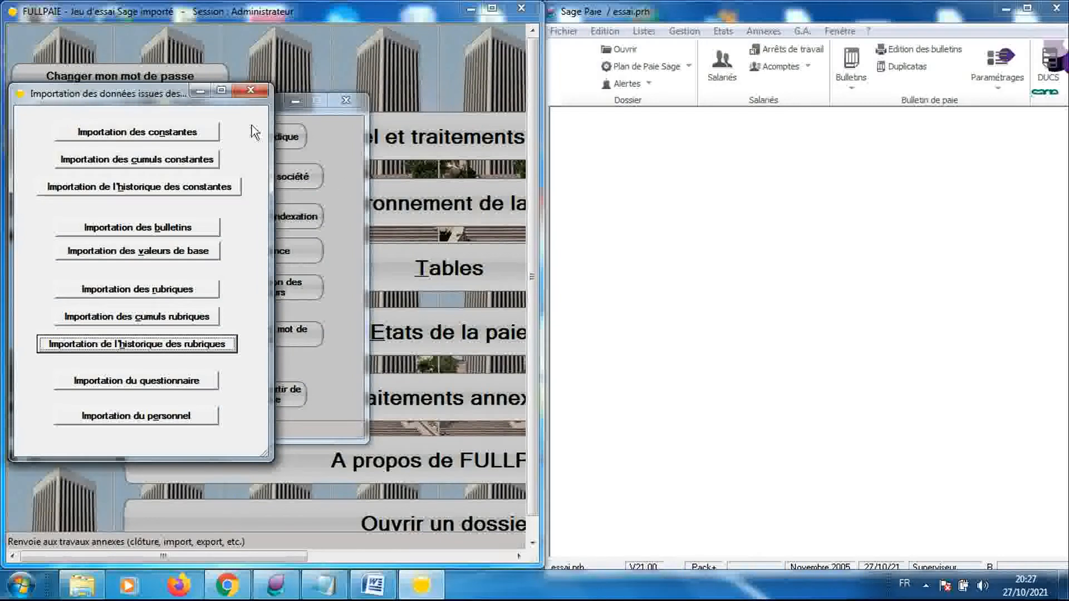
{"action": "left_click", "coordinate": [250, 89]}
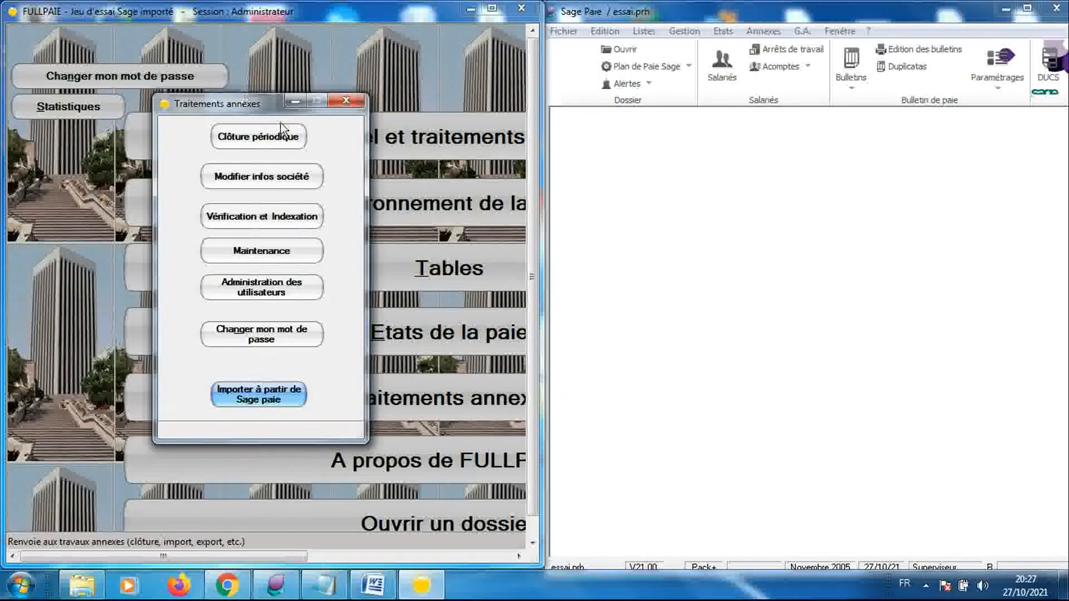
{"action": "left_click", "coordinate": [344, 102]}
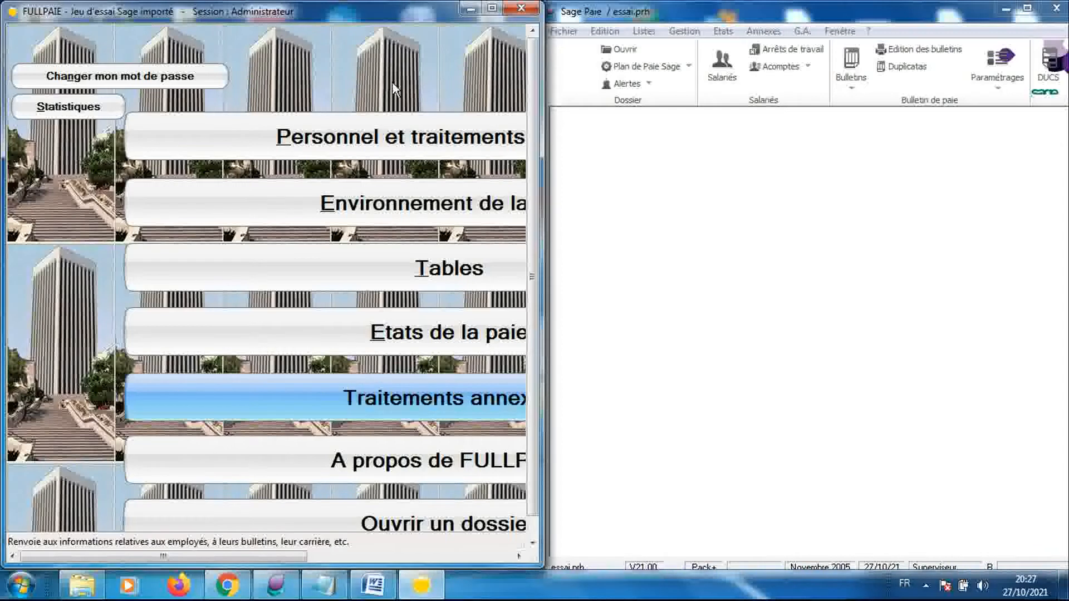
- Switch to Sage Paie and show the Bulletin calculé of the employee with matricule 1, enlarging the payslip window to show more lines
{"action": "left_click", "coordinate": [627, 192]}
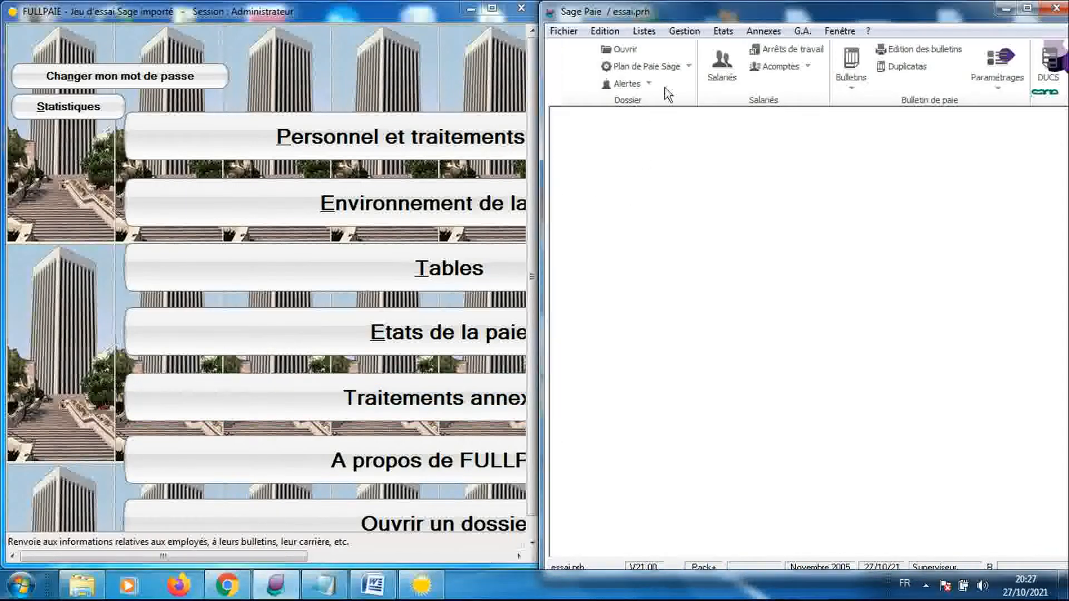
{"action": "left_click", "coordinate": [678, 33]}
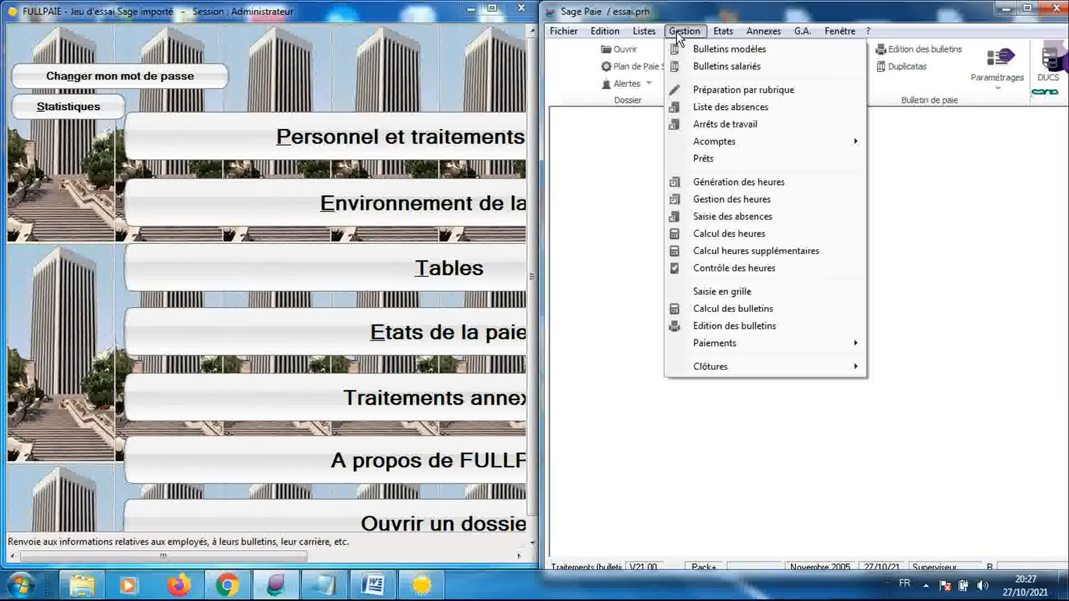
{"action": "left_click", "coordinate": [696, 65]}
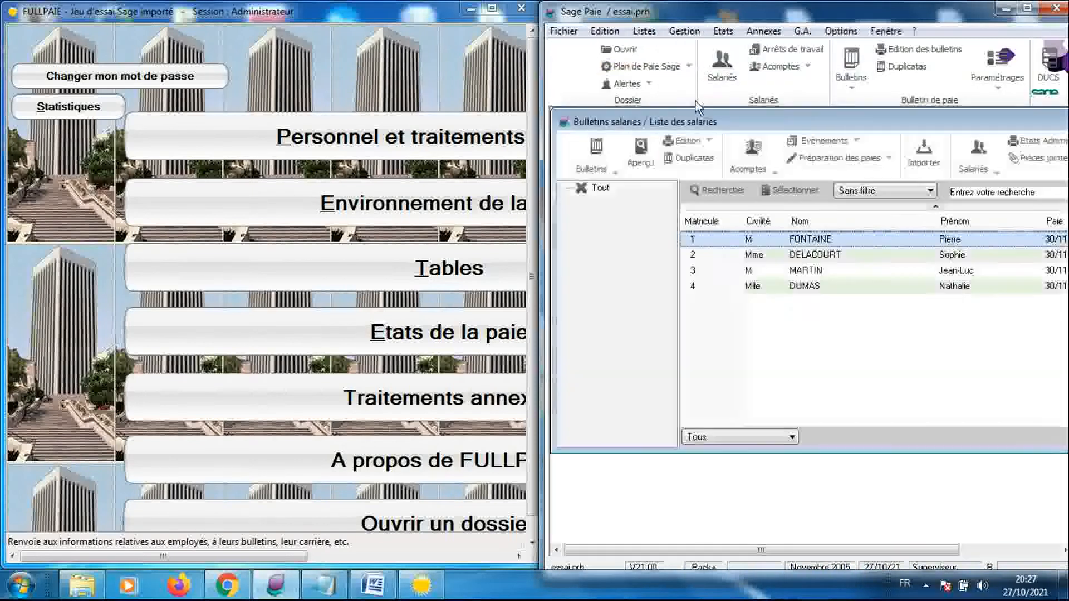
{"action": "double_click", "coordinate": [726, 240]}
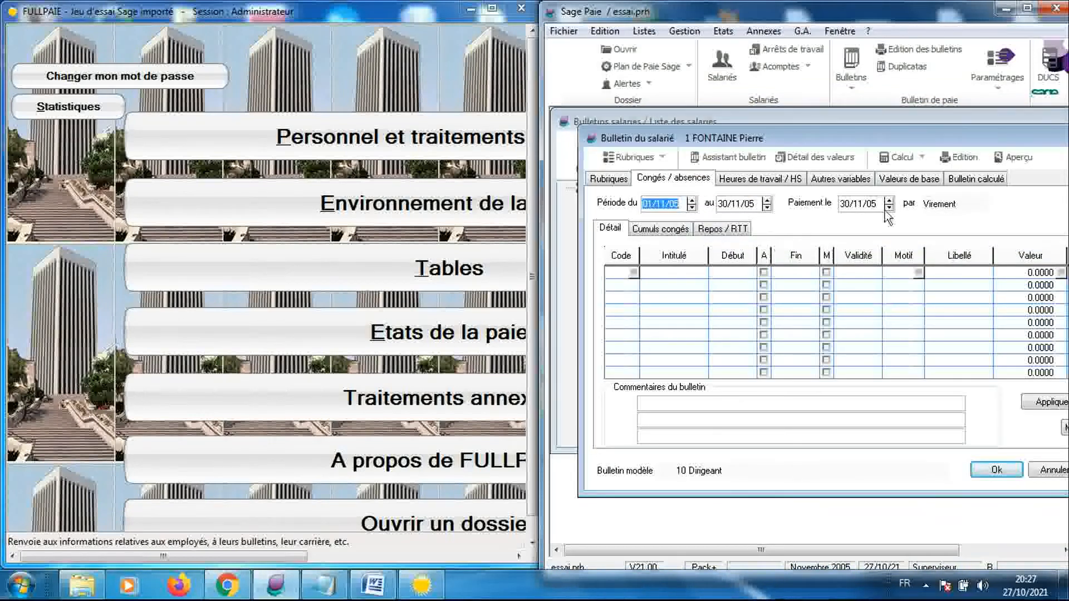
{"action": "left_click", "coordinate": [957, 179]}
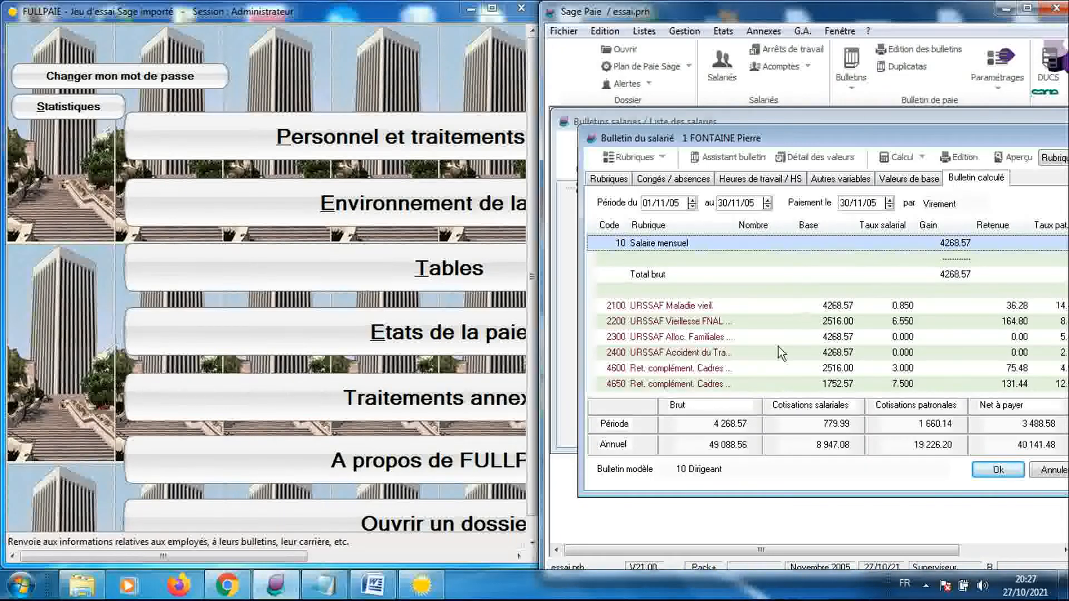
{"action": "left_click_drag", "start_coordinate": [736, 497], "coordinate": [730, 541]}
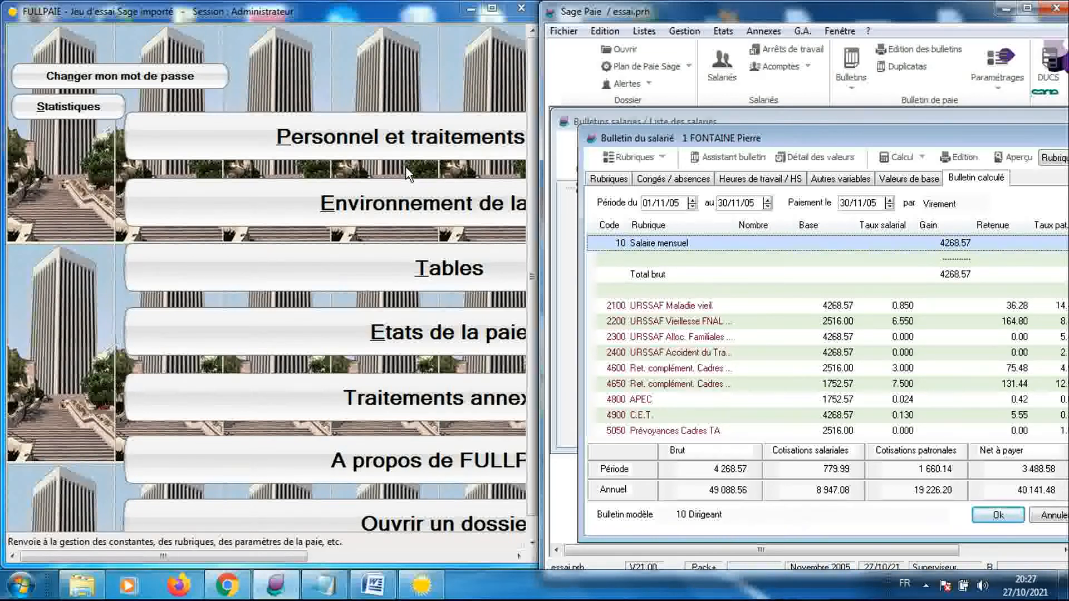
- Switch to FULLPAIE, open the personnel list and review all payslips of the employee with matricule 1, including their Net à payer
{"action": "left_click", "coordinate": [387, 141]}
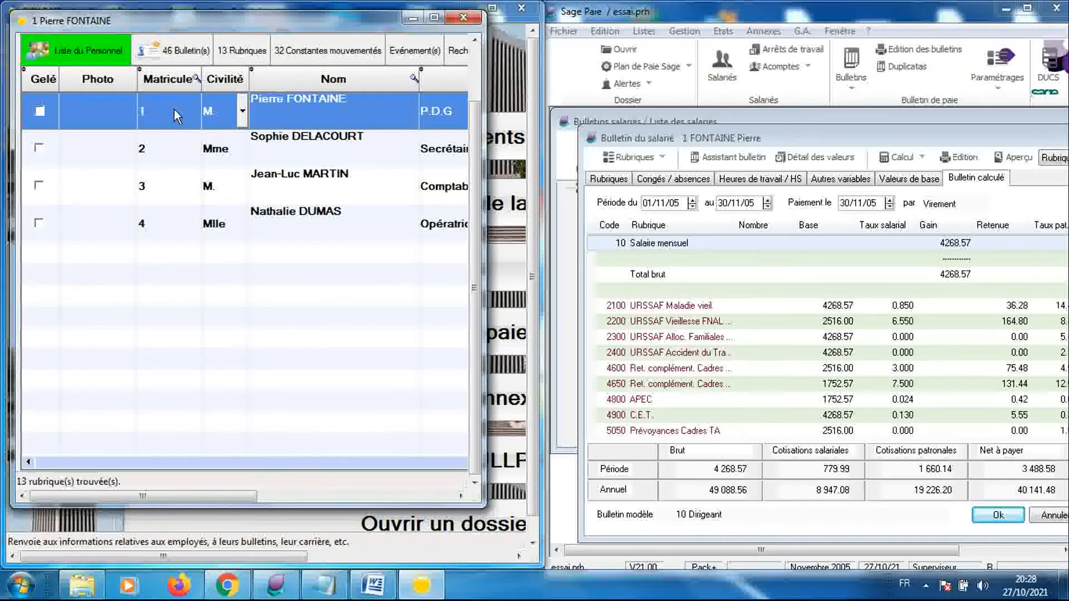
{"action": "left_click", "coordinate": [174, 50]}
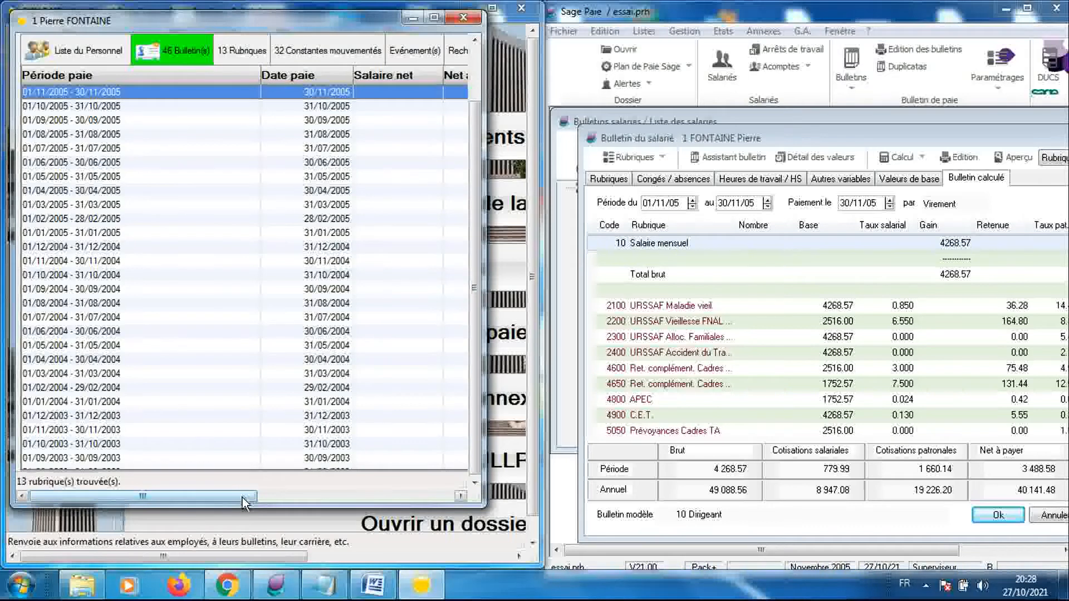
{"action": "left_click_drag", "start_coordinate": [487, 405], "coordinate": [570, 437]}
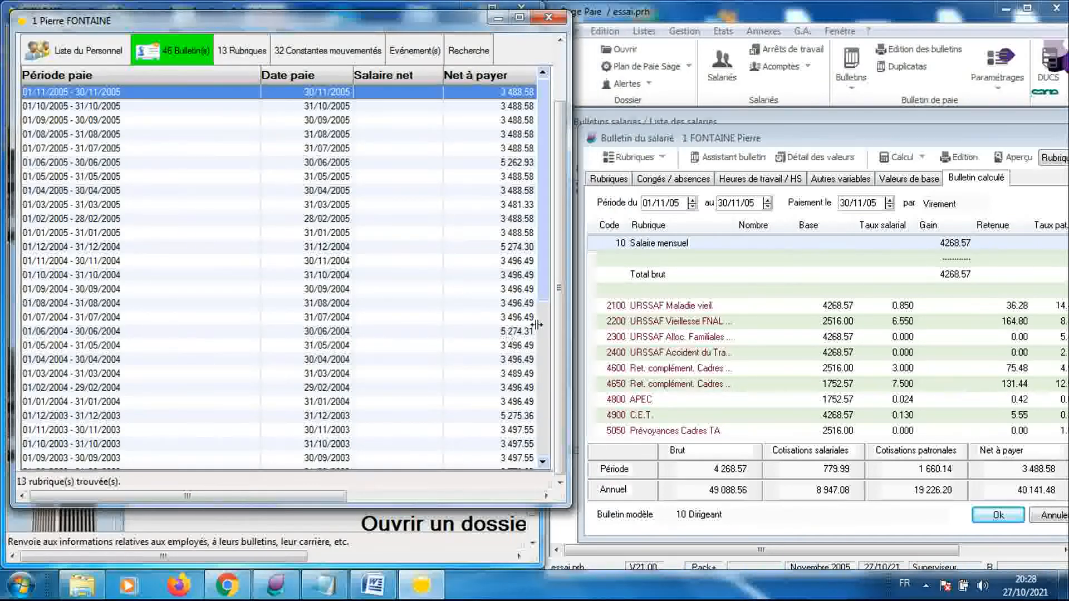
{"action": "scroll", "coordinate": [534, 284], "scroll_direction": "down", "scroll_amount": 6}
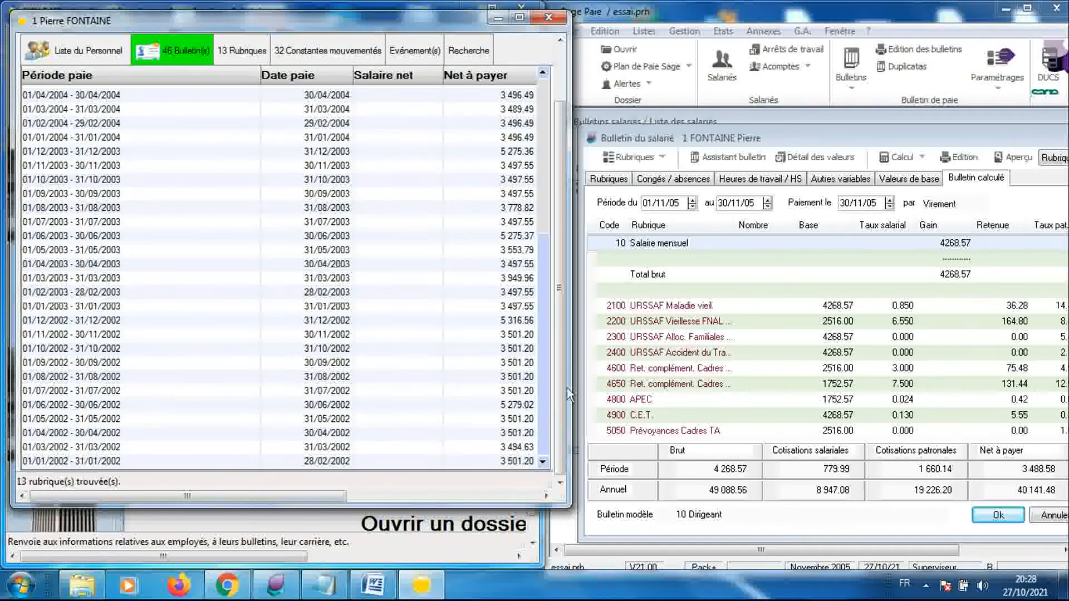
{"action": "left_click_drag", "start_coordinate": [545, 391], "coordinate": [556, 135]}
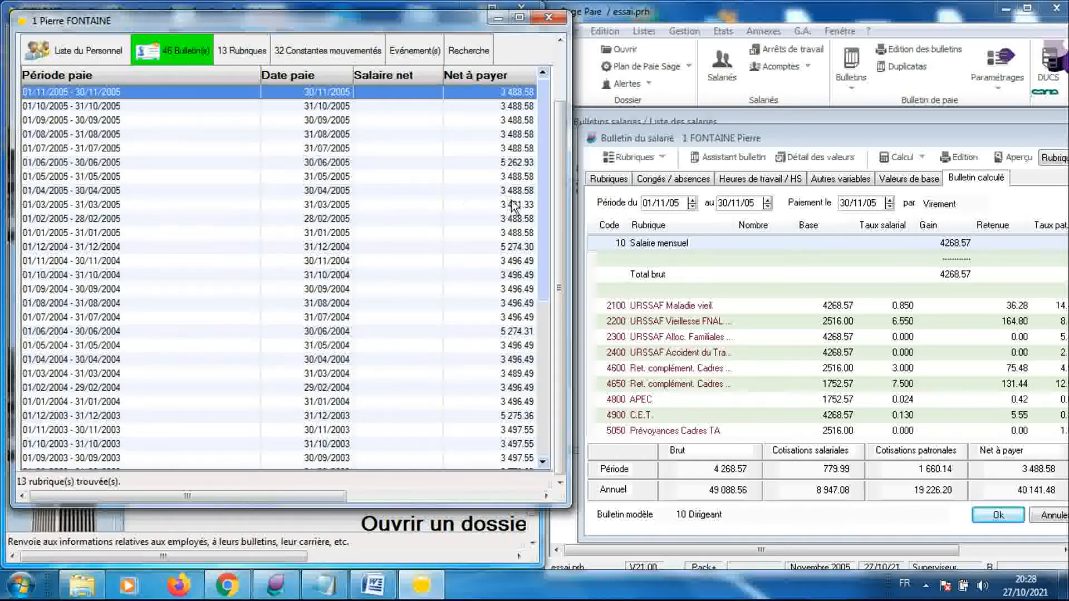
{"action": "left_click_drag", "start_coordinate": [568, 201], "coordinate": [518, 197]}
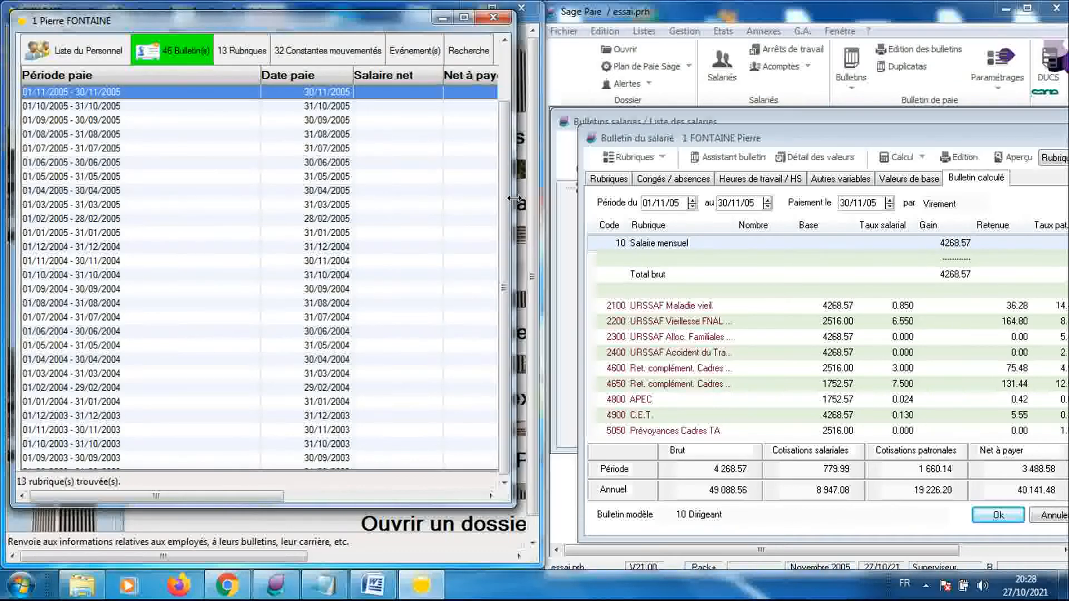
- Open the employee's 01/11/2005 - 30/11/2005 payslip, and narrow its window and the Nombre column to fit beside Sage Paie
{"action": "double_click", "coordinate": [329, 92]}
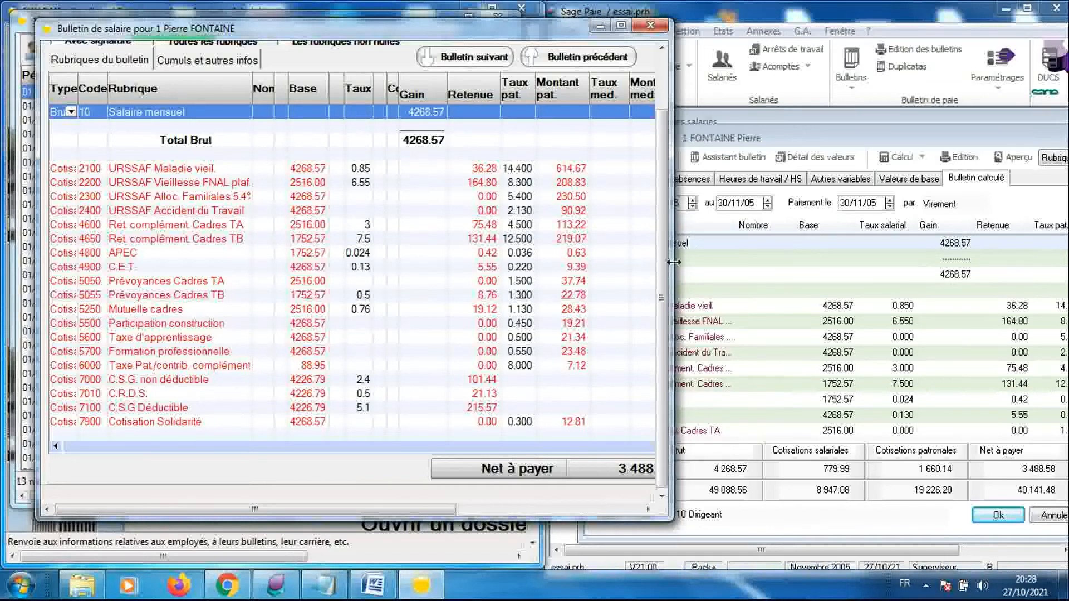
{"action": "left_click_drag", "start_coordinate": [674, 261], "coordinate": [603, 281]}
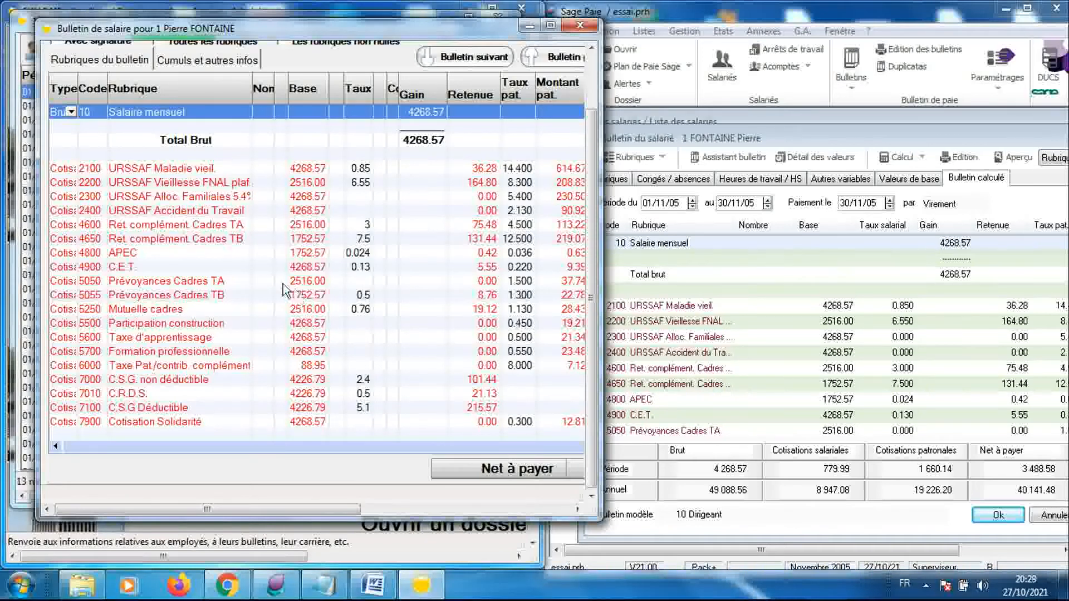
{"action": "left_click_drag", "start_coordinate": [274, 280], "coordinate": [266, 280]}
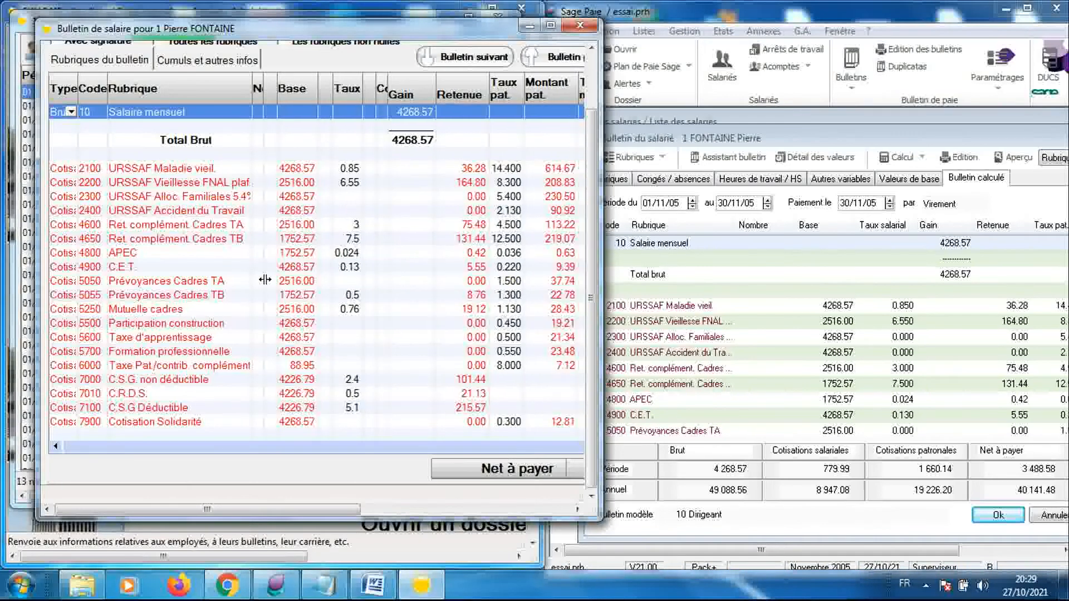
- In Sage's Bulletin calculé, hide the Nombre column and narrow the columns from Base to Montant pat. so the employer amounts fit
{"action": "left_click", "coordinate": [744, 245]}
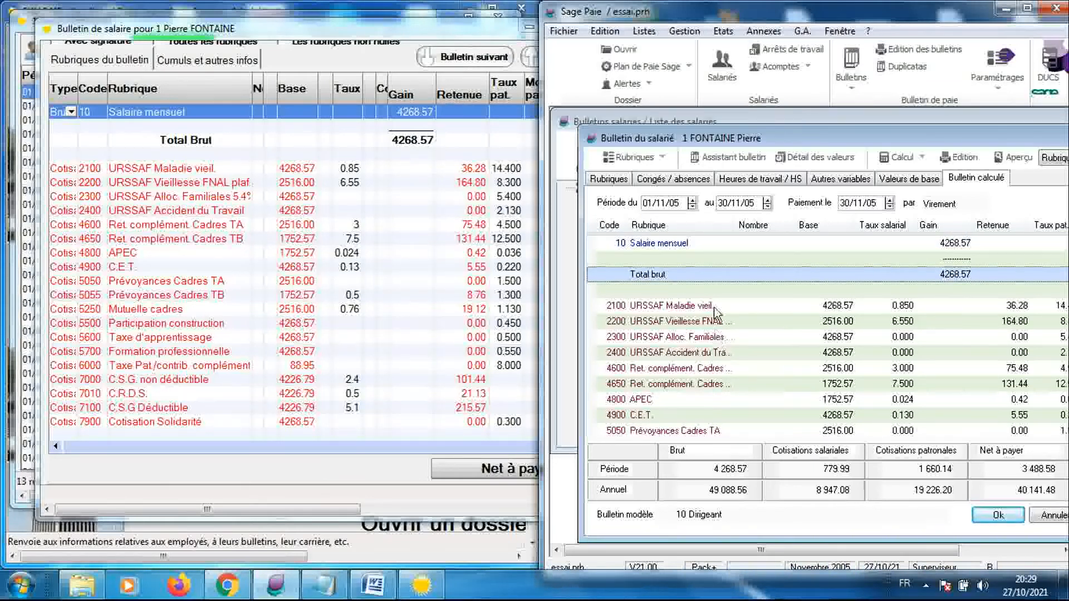
{"action": "left_click", "coordinate": [616, 307]}
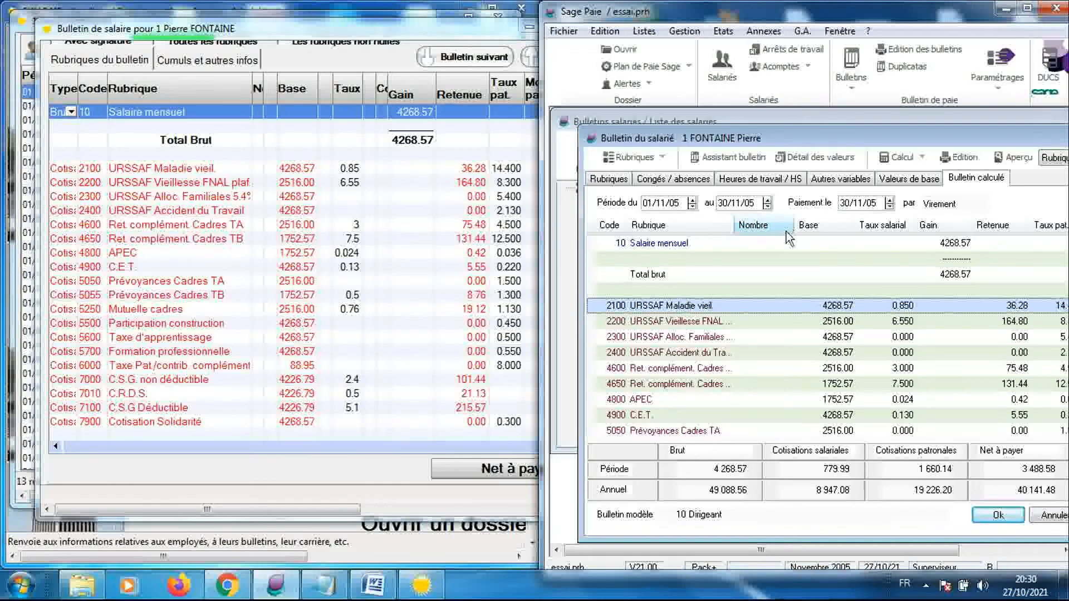
{"action": "left_click_drag", "start_coordinate": [794, 224], "coordinate": [741, 250]}
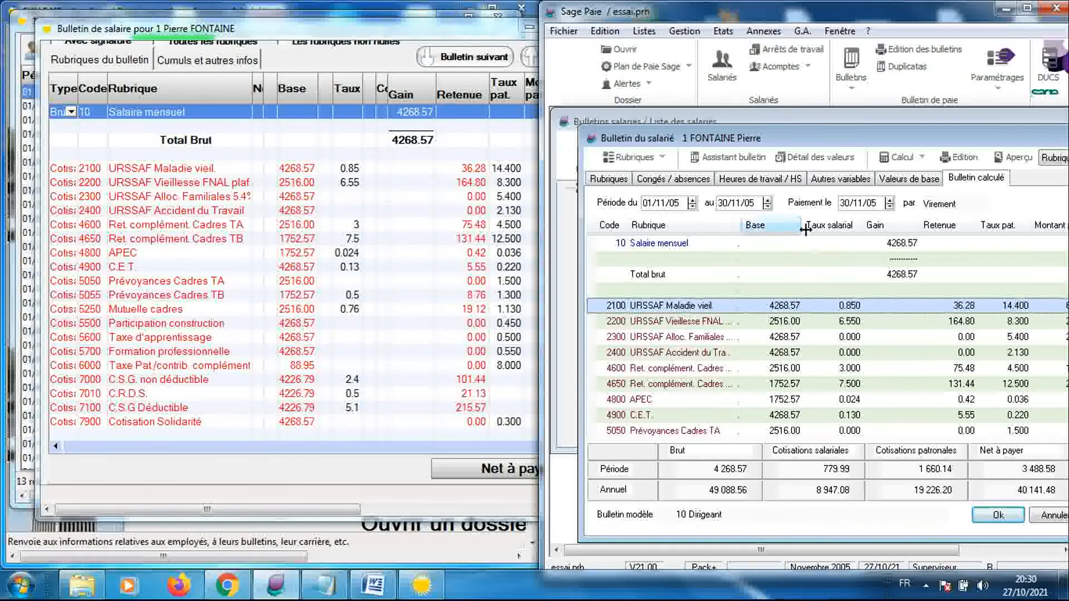
{"action": "left_click_drag", "start_coordinate": [806, 229], "coordinate": [798, 230]}
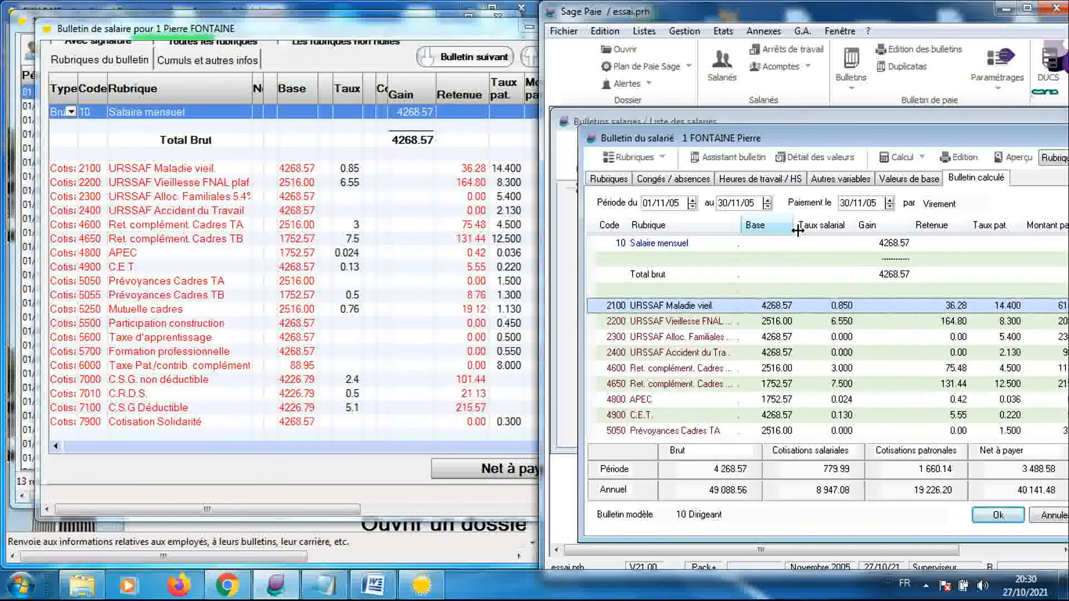
{"action": "left_click_drag", "start_coordinate": [854, 230], "coordinate": [834, 238]}
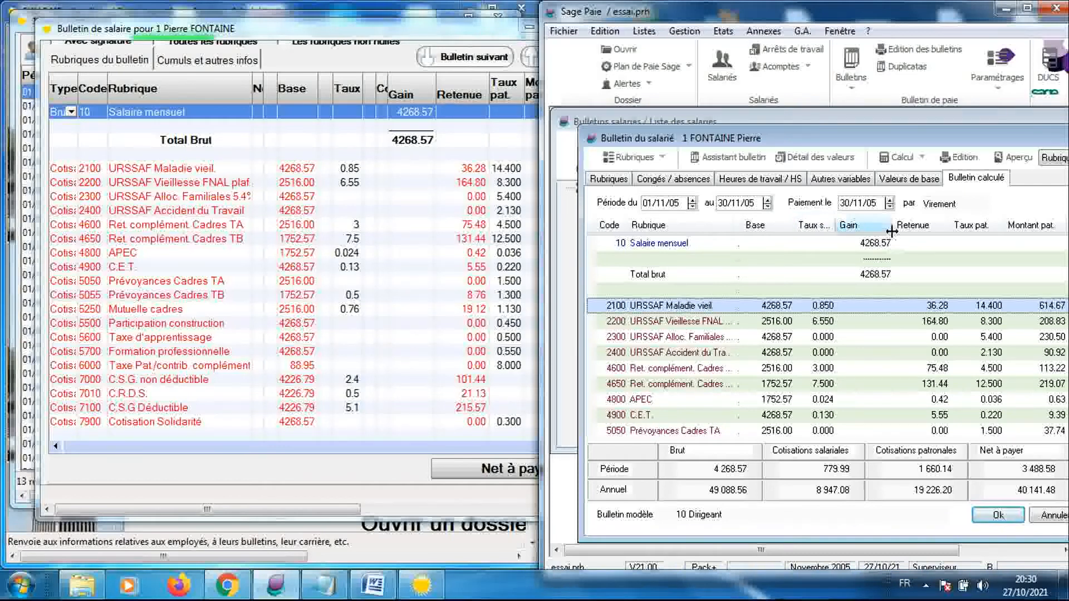
{"action": "left_click_drag", "start_coordinate": [892, 230], "coordinate": [888, 230]}
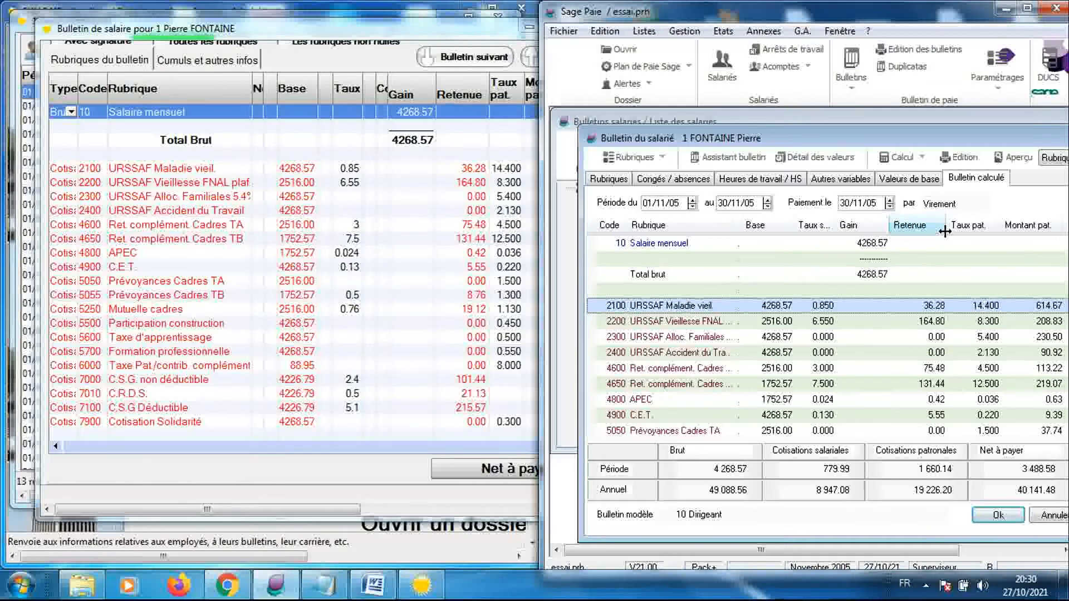
{"action": "left_click_drag", "start_coordinate": [945, 232], "coordinate": [986, 234]}
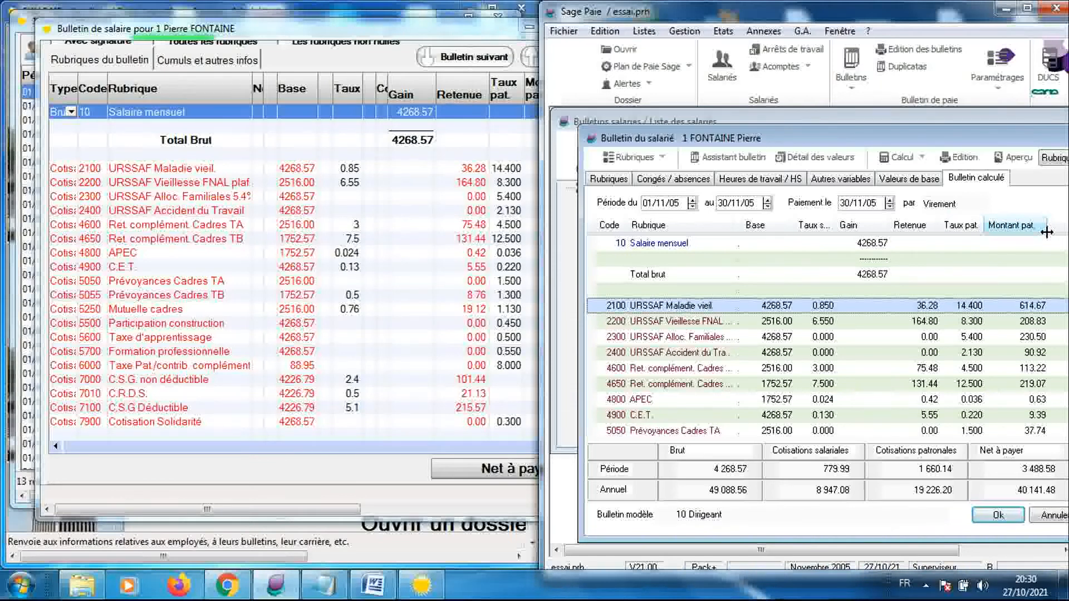
{"action": "left_click_drag", "start_coordinate": [1047, 233], "coordinate": [1039, 235]}
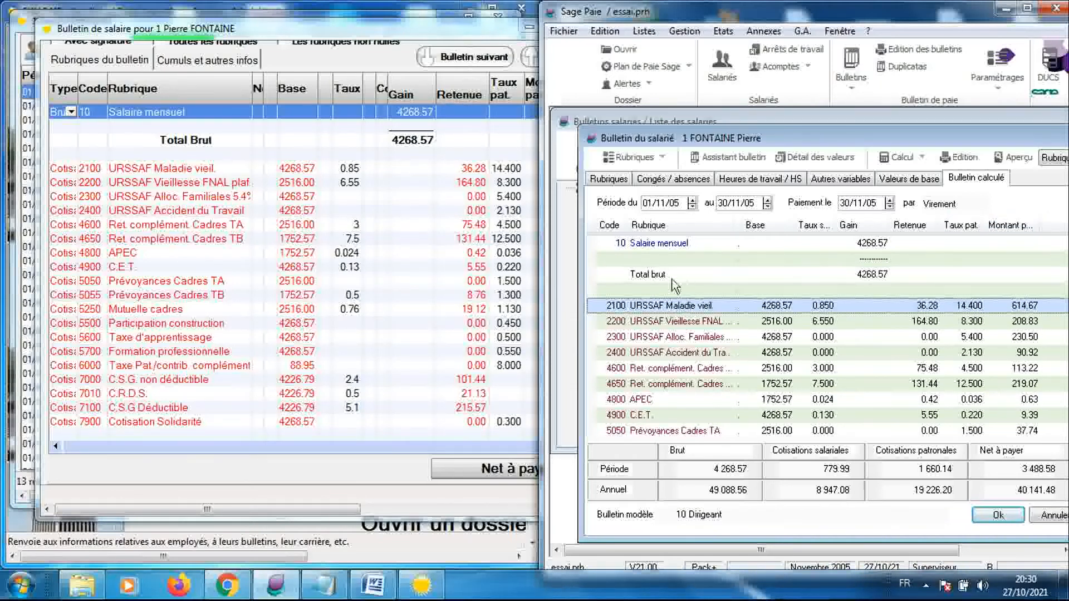
- Compare the rubrique lines and Total cotisations of the November 2005 payslip between FULLPAIE and Sage Paie
{"action": "left_click", "coordinate": [504, 169]}
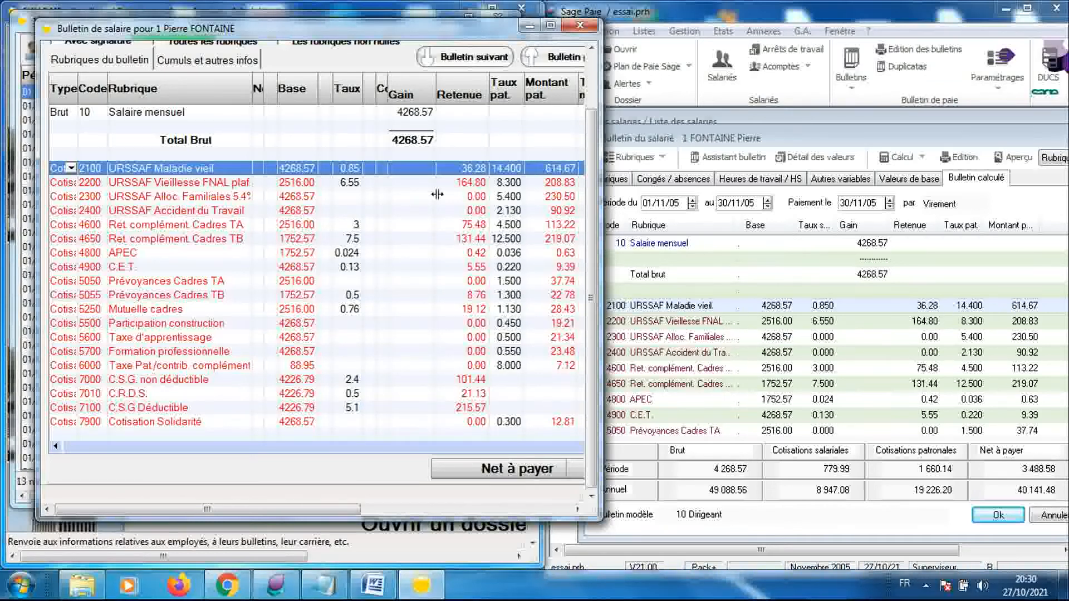
{"action": "left_click", "coordinate": [726, 322]}
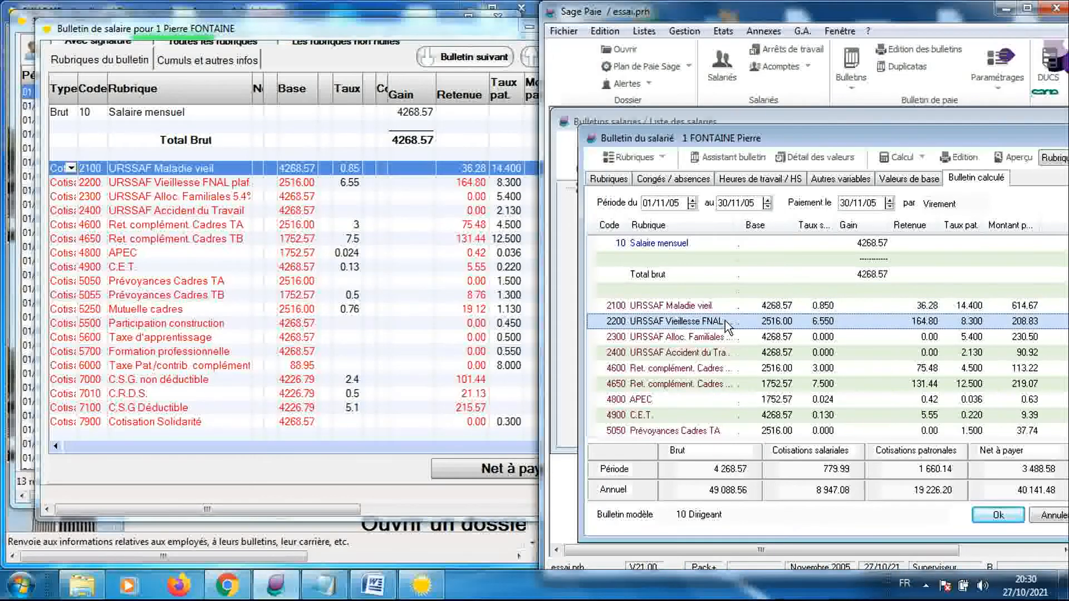
{"action": "scroll", "coordinate": [725, 321], "scroll_direction": "down", "scroll_amount": 5}
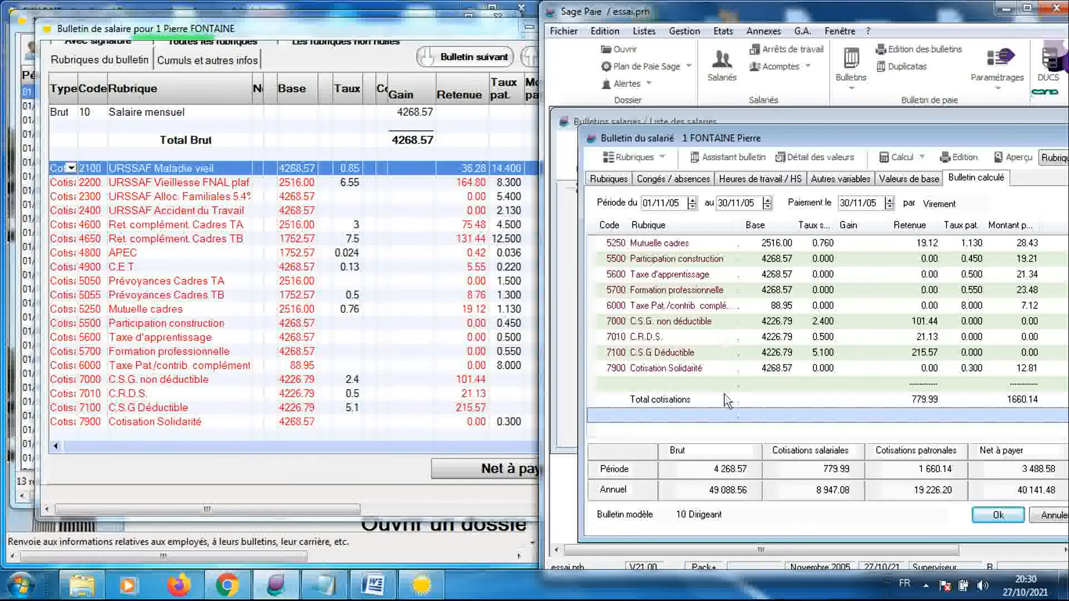
{"action": "left_click", "coordinate": [299, 324]}
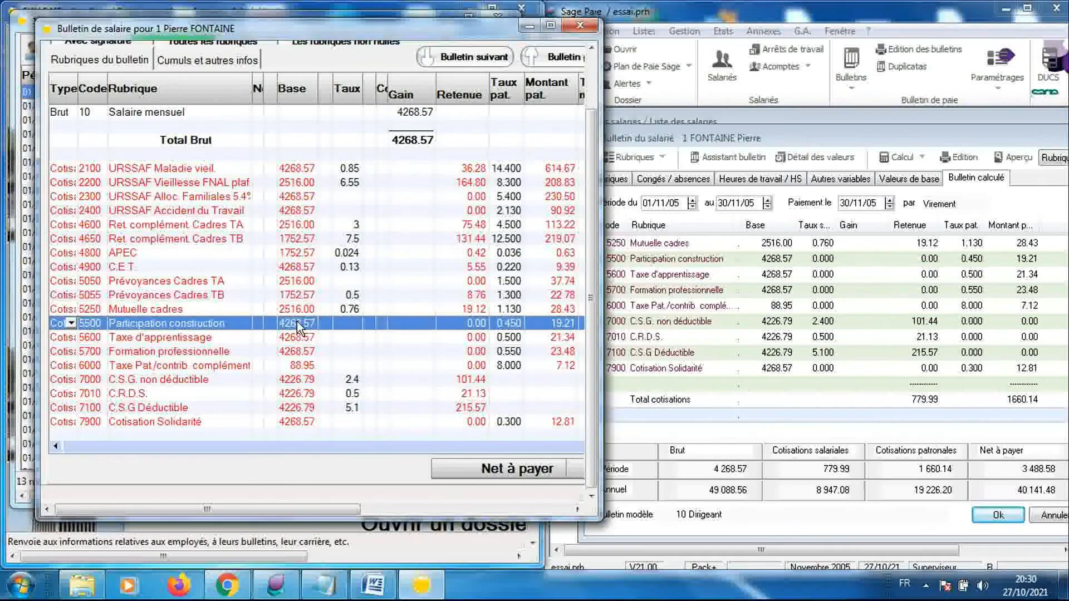
{"action": "scroll", "coordinate": [299, 328], "scroll_direction": "down", "scroll_amount": 3}
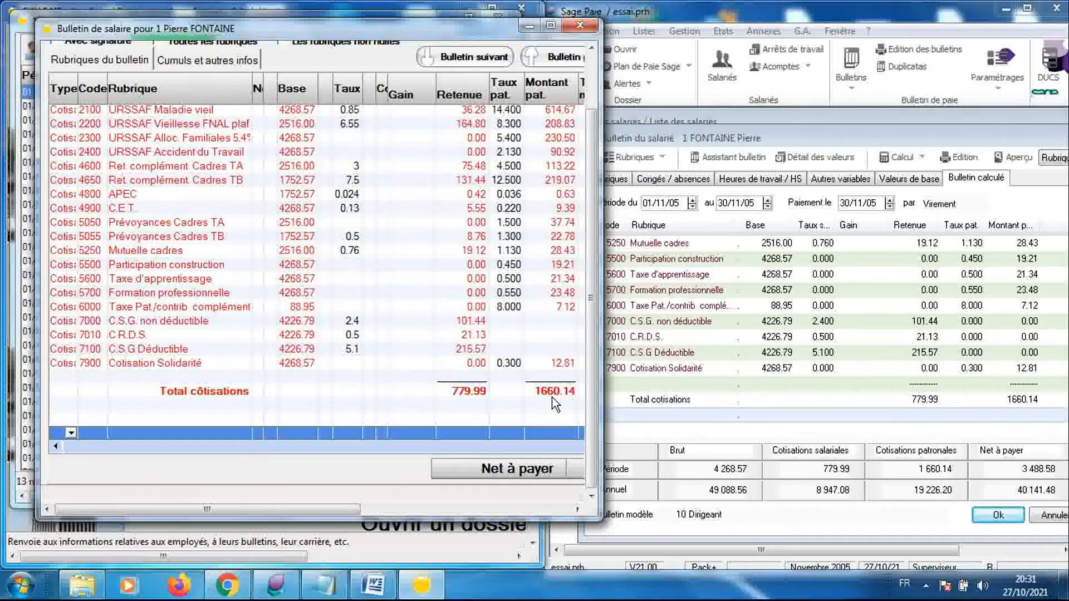
{"action": "left_click", "coordinate": [686, 430]}
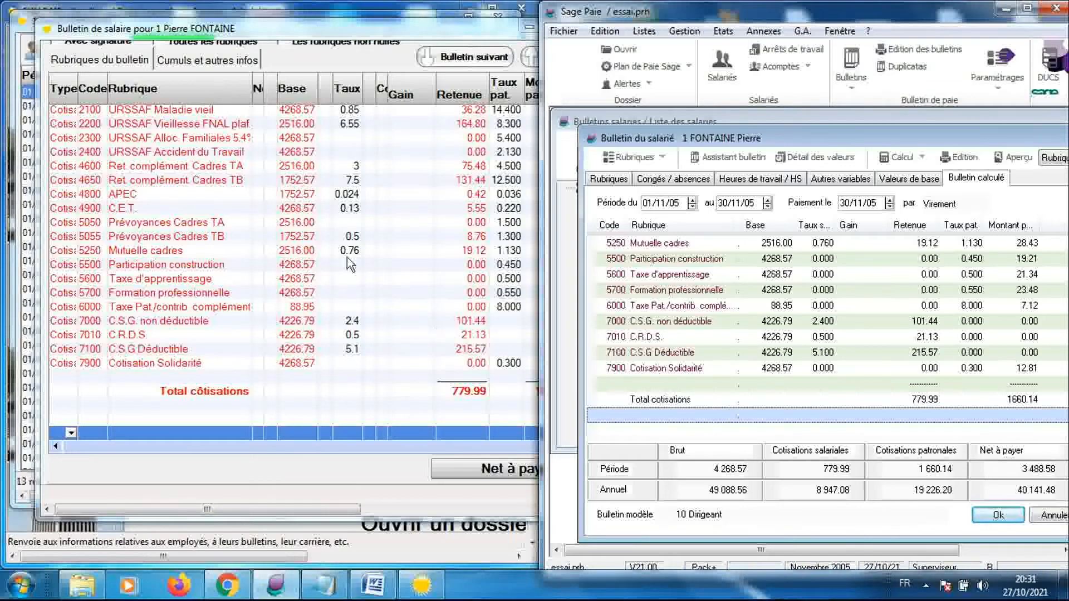
{"action": "left_click", "coordinate": [397, 294]}
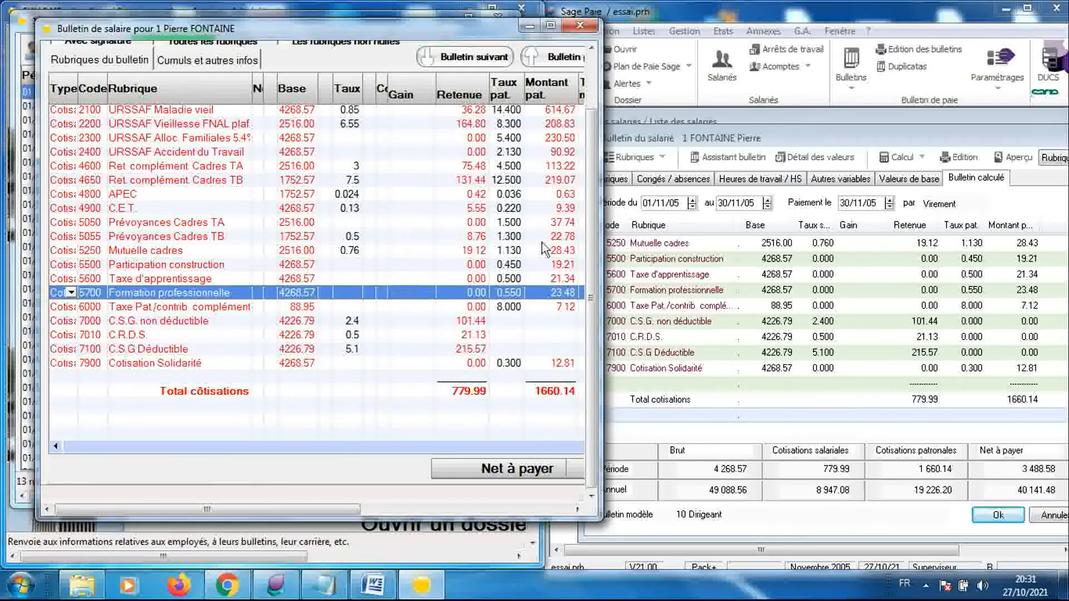
- Compare the payslip's Brut, Cotisations salariales, Cotisations patronales and Net à payer cumuls in FULLPAIE with Sage's period and annual totals
{"action": "scroll", "coordinate": [596, 184], "scroll_direction": "up", "scroll_amount": 2}
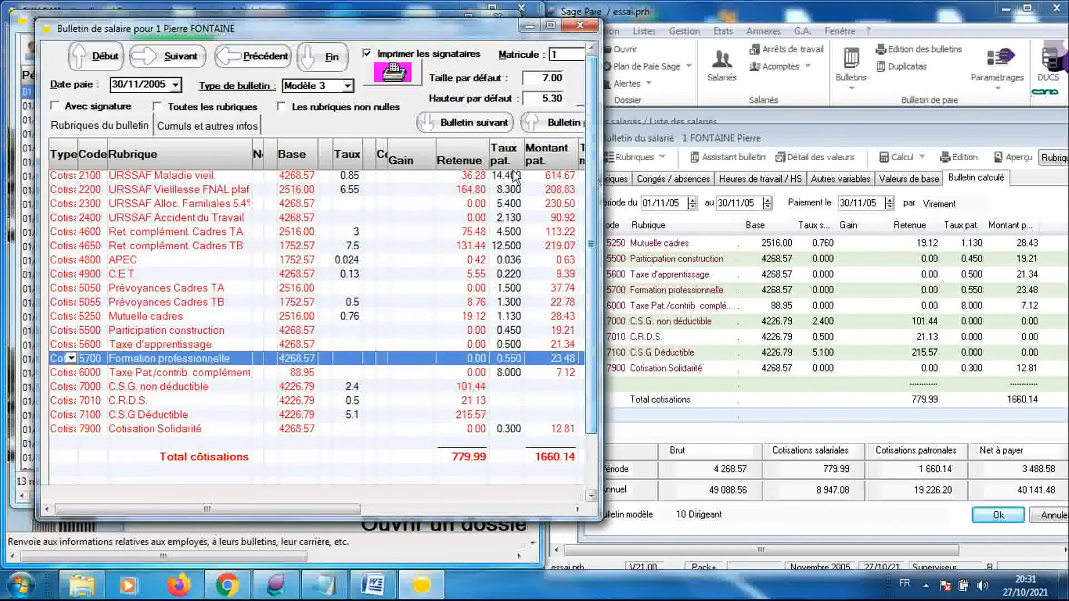
{"action": "left_click", "coordinate": [202, 126]}
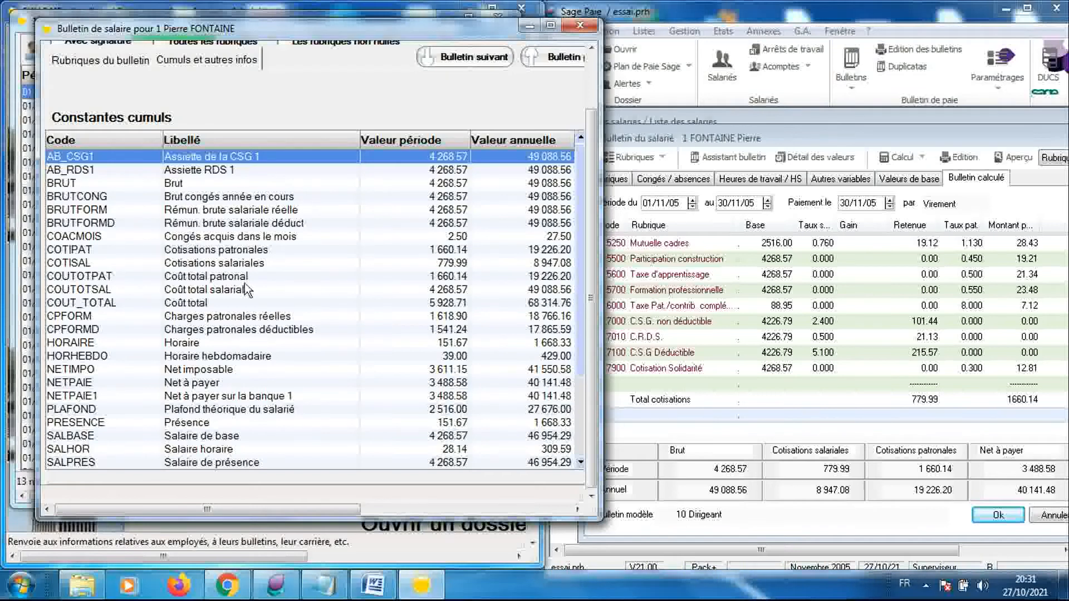
{"action": "left_click", "coordinate": [252, 183]}
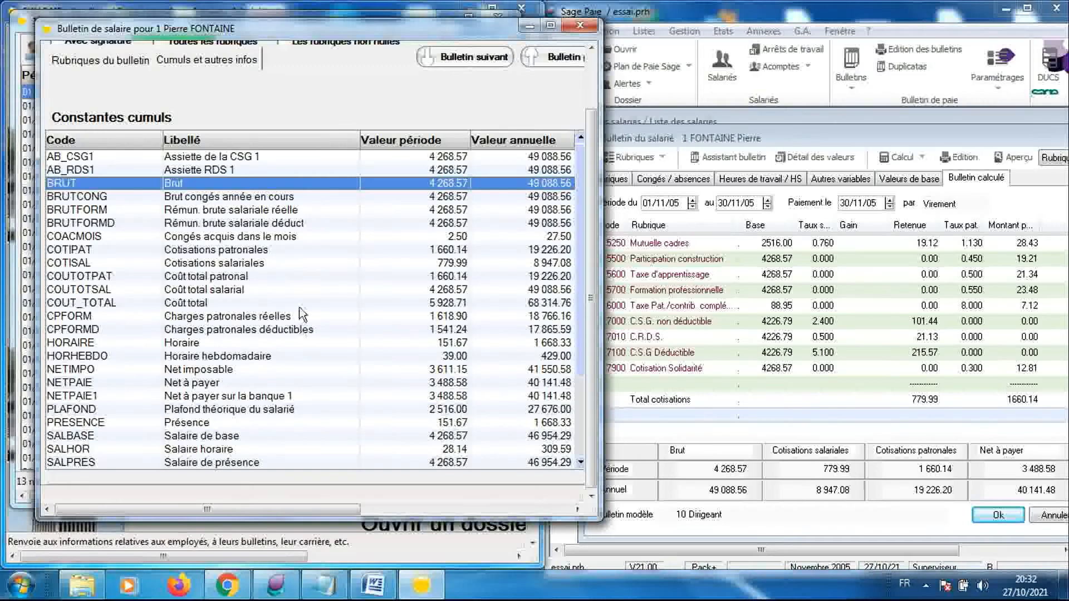
{"action": "left_click", "coordinate": [289, 267]}
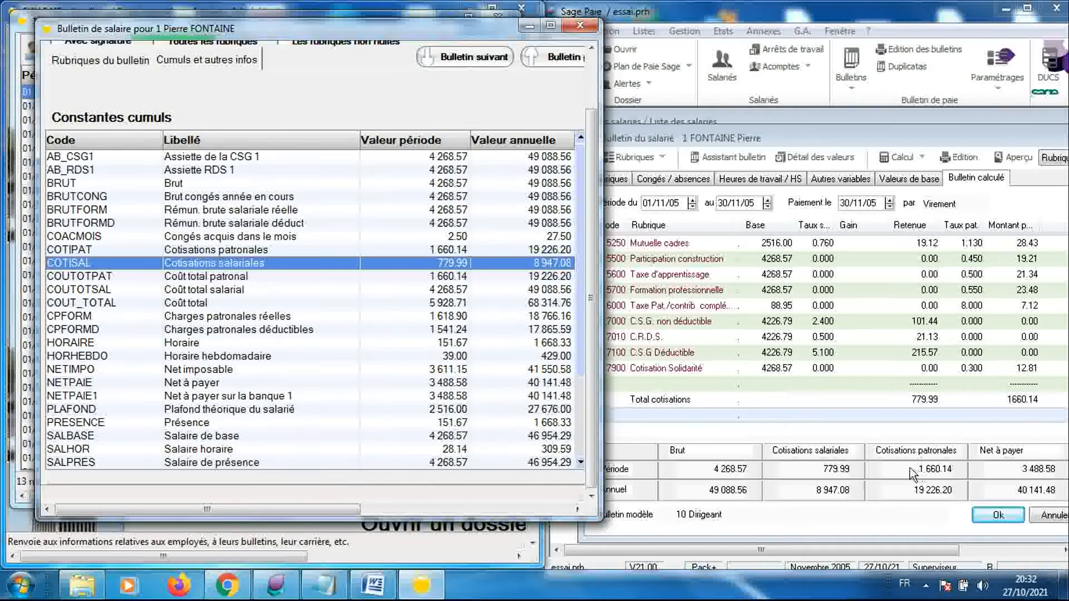
{"action": "left_click", "coordinate": [488, 251]}
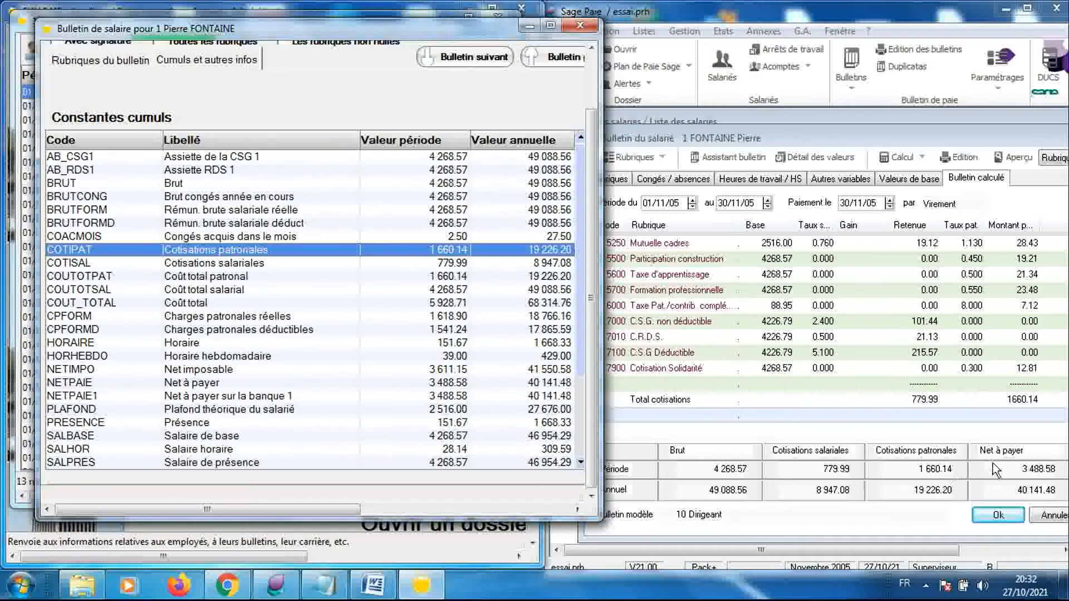
{"action": "left_click", "coordinate": [392, 384]}
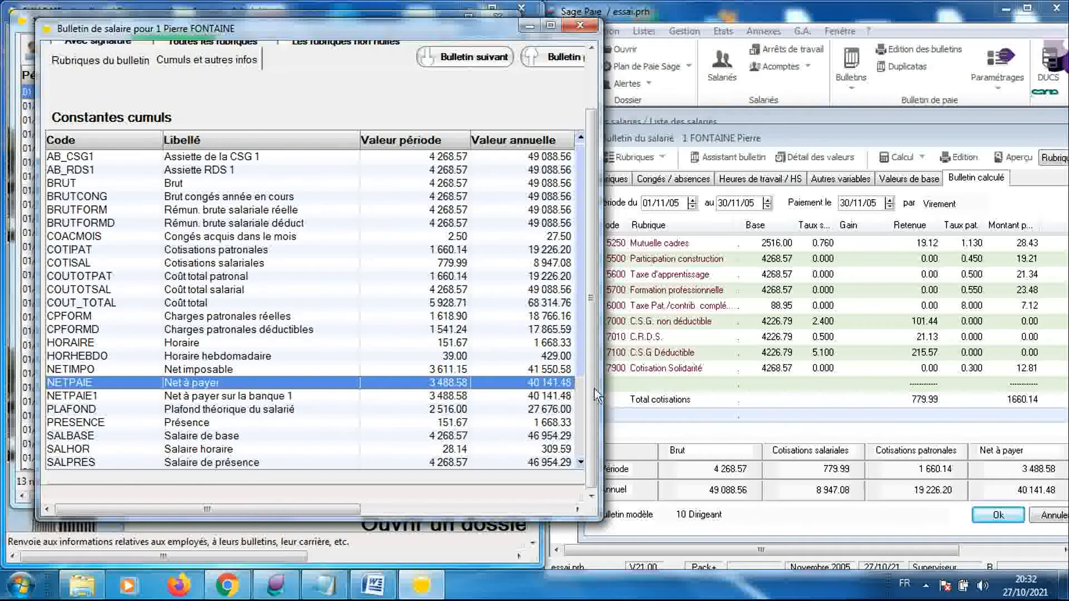
- Shift Sage's payslip window to expose Net imposable, compare it with NETIMPO in FULLPAIE, and return to the FULLPAIE payslip's rubriques
{"action": "left_click", "coordinate": [879, 139]}
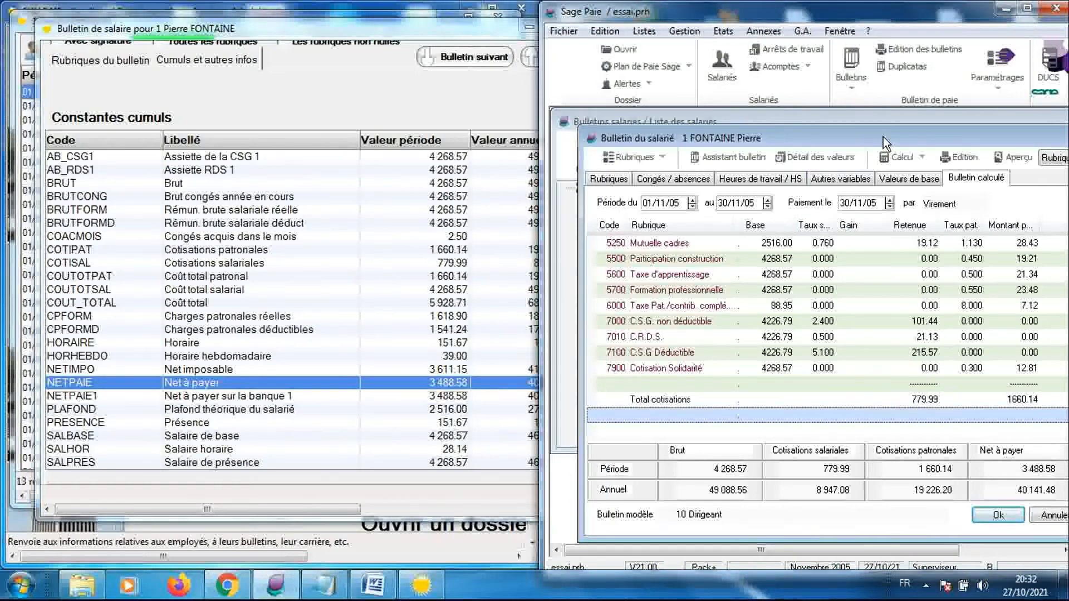
{"action": "left_click_drag", "start_coordinate": [884, 137], "coordinate": [736, 140]}
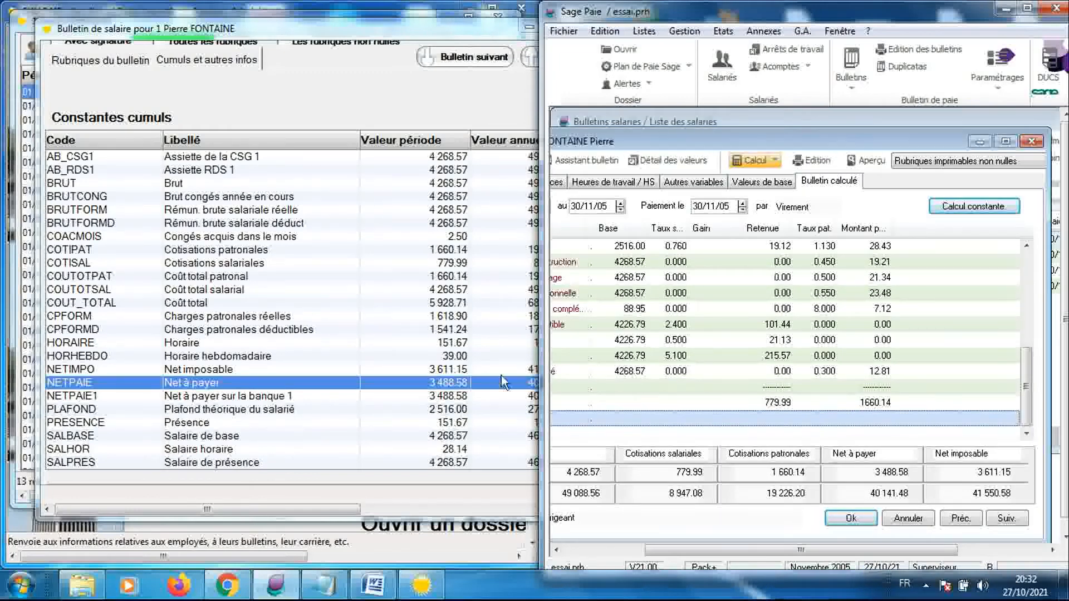
{"action": "left_click", "coordinate": [426, 372]}
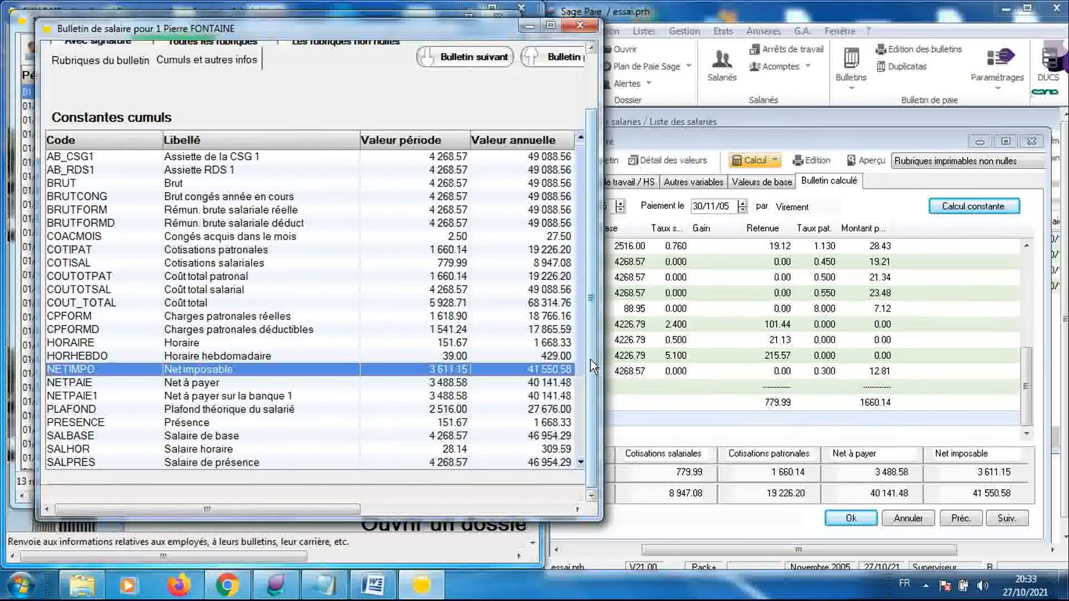
{"action": "scroll", "coordinate": [596, 273], "scroll_direction": "up", "scroll_amount": 2}
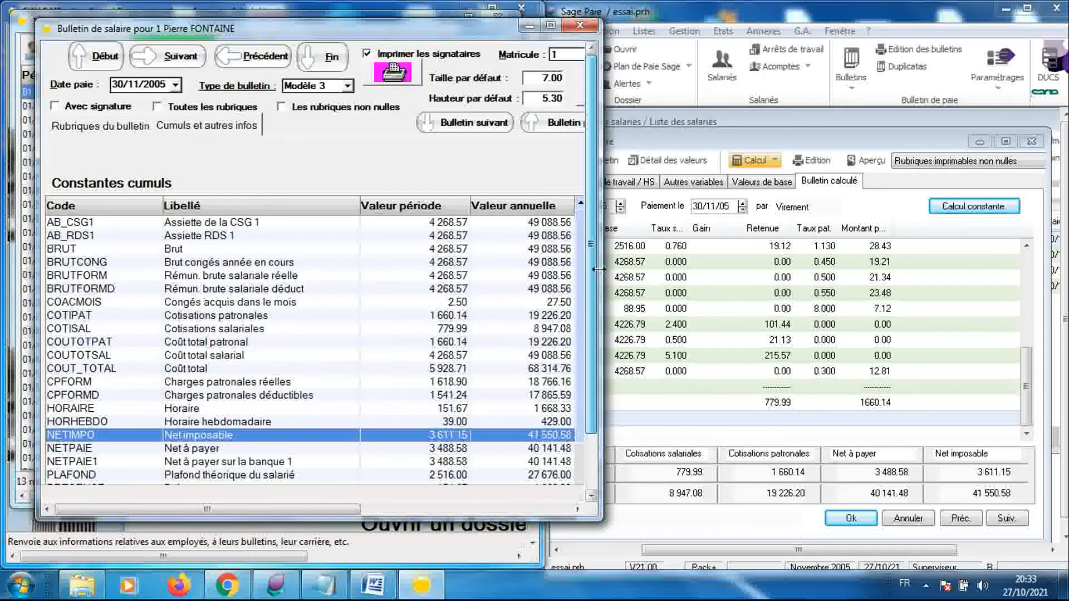
{"action": "left_click", "coordinate": [143, 127]}
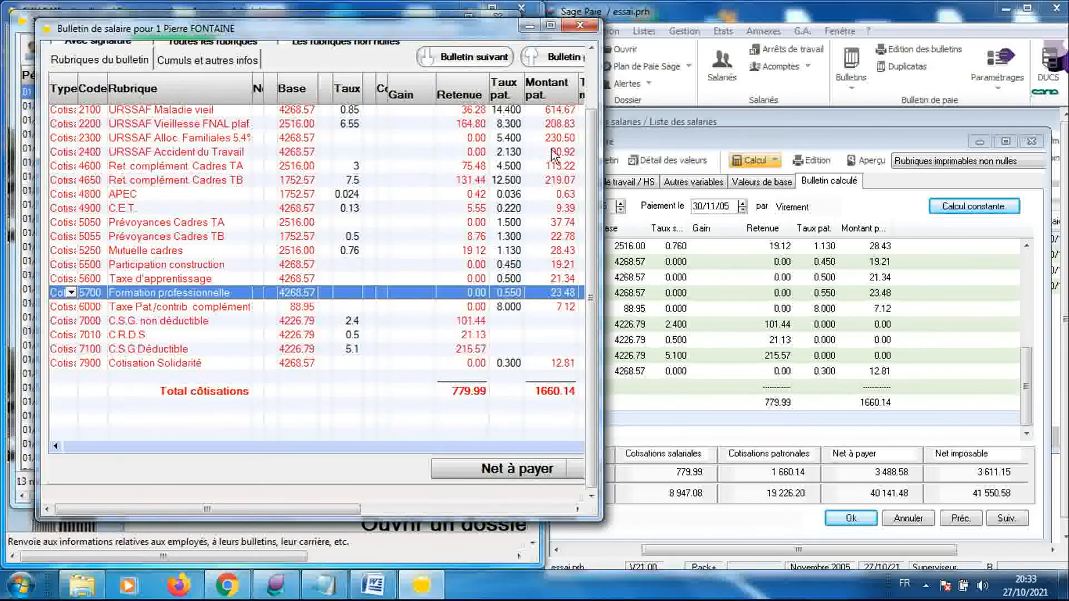
- Advance both FULLPAIE and Sage Paie to employee 2's November 2005 payslip, declining to save modifications in Sage
{"action": "scroll", "coordinate": [592, 174], "scroll_direction": "up", "scroll_amount": 2}
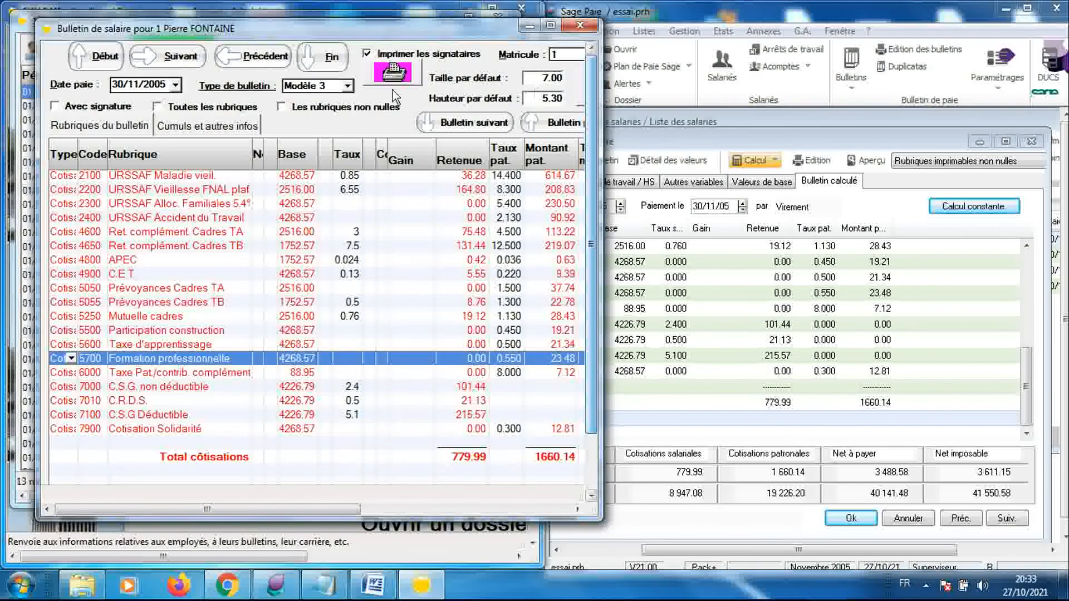
{"action": "left_click", "coordinate": [193, 58]}
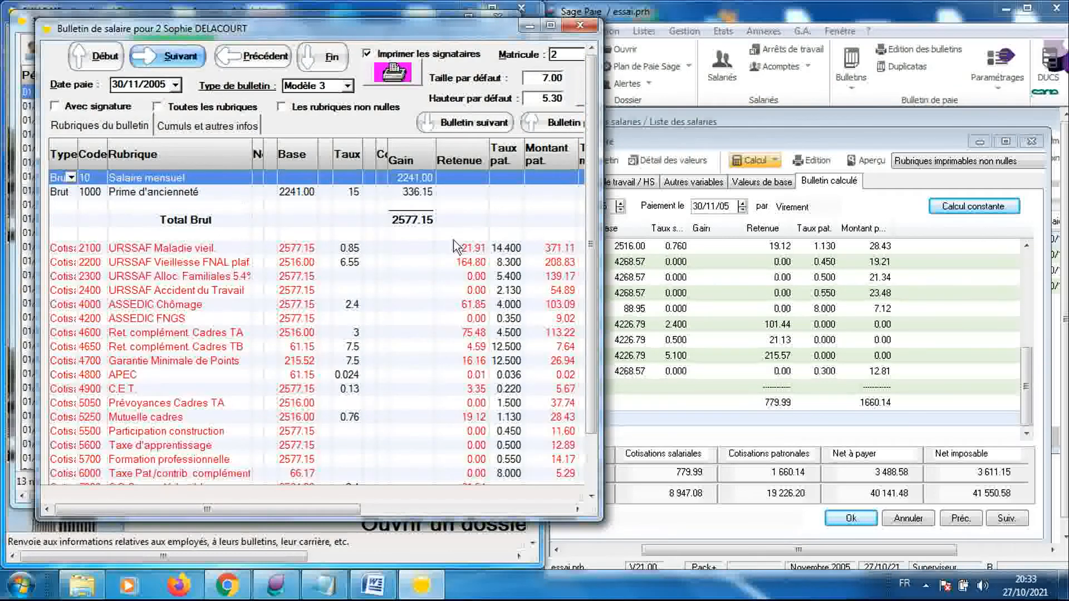
{"action": "left_click", "coordinate": [976, 324]}
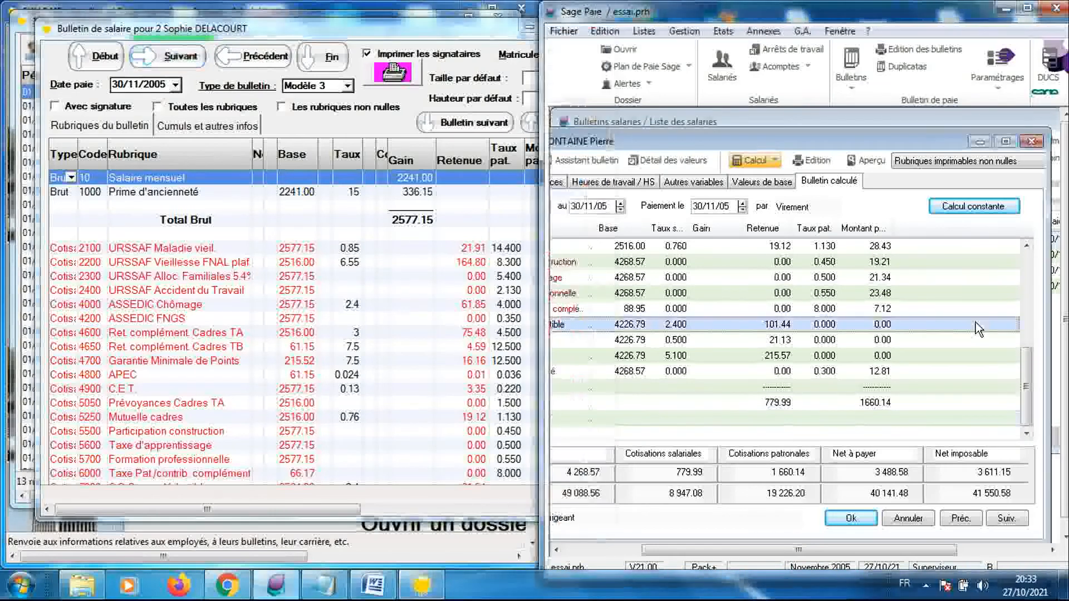
{"action": "left_click", "coordinate": [1001, 520]}
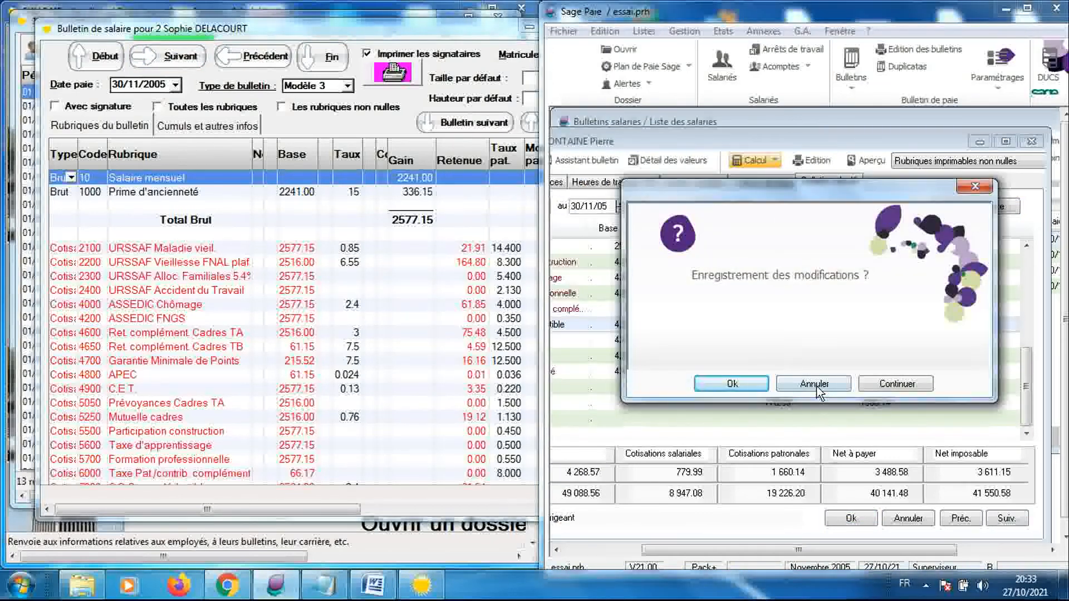
{"action": "left_click", "coordinate": [817, 387]}
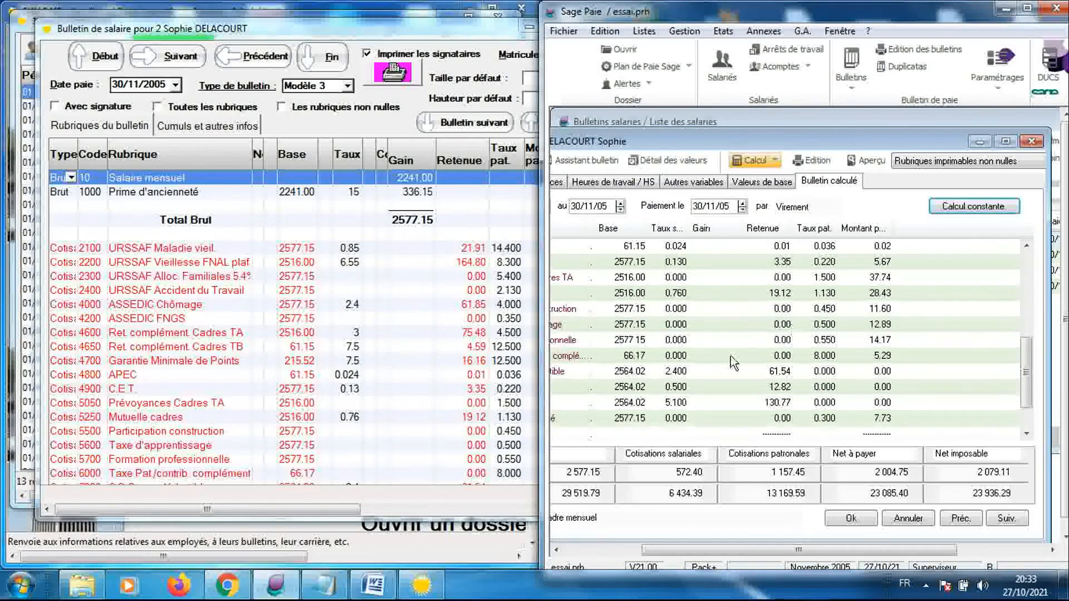
- Compare employee 2's Salaire mensuel, Prime d'ancienneté and Total brut lines in Sage's Bulletin calculé with the FULLPAIE payslip
{"action": "left_click", "coordinate": [608, 550]}
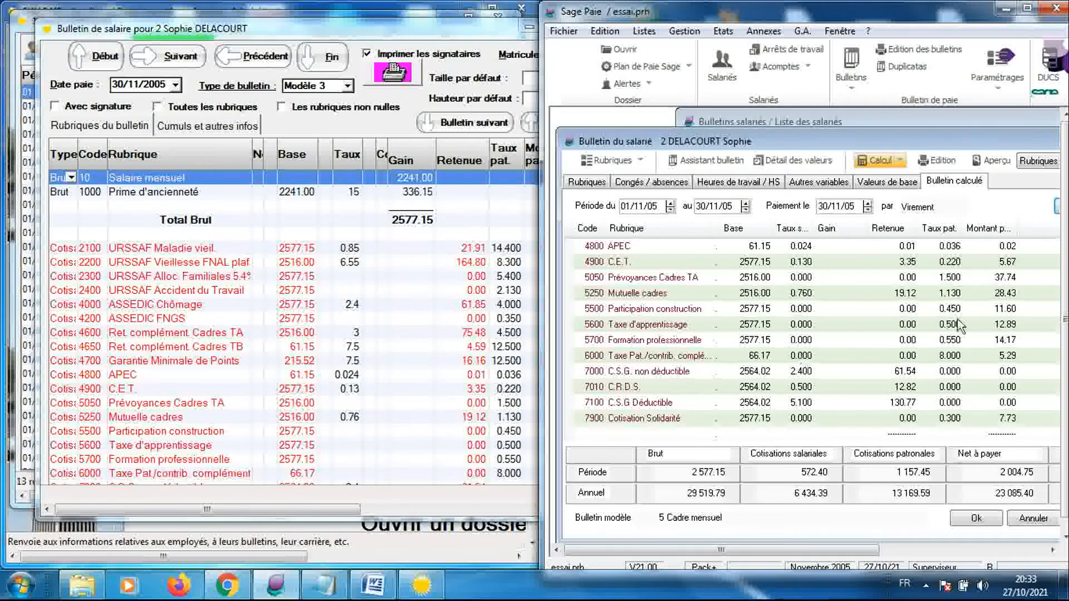
{"action": "left_click", "coordinate": [823, 303]}
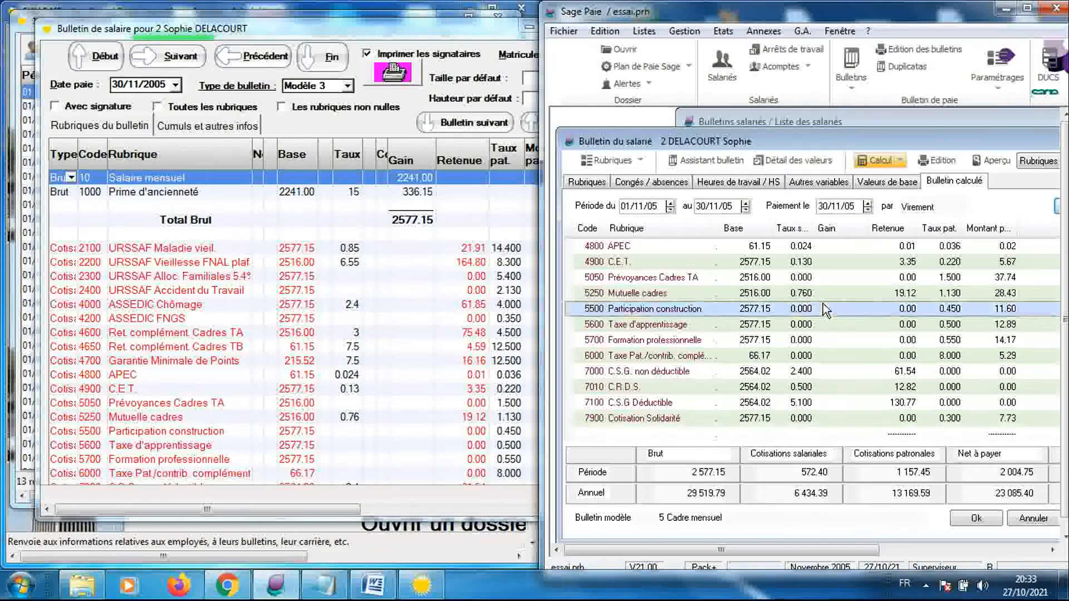
{"action": "key", "text": "ctrl+Home"}
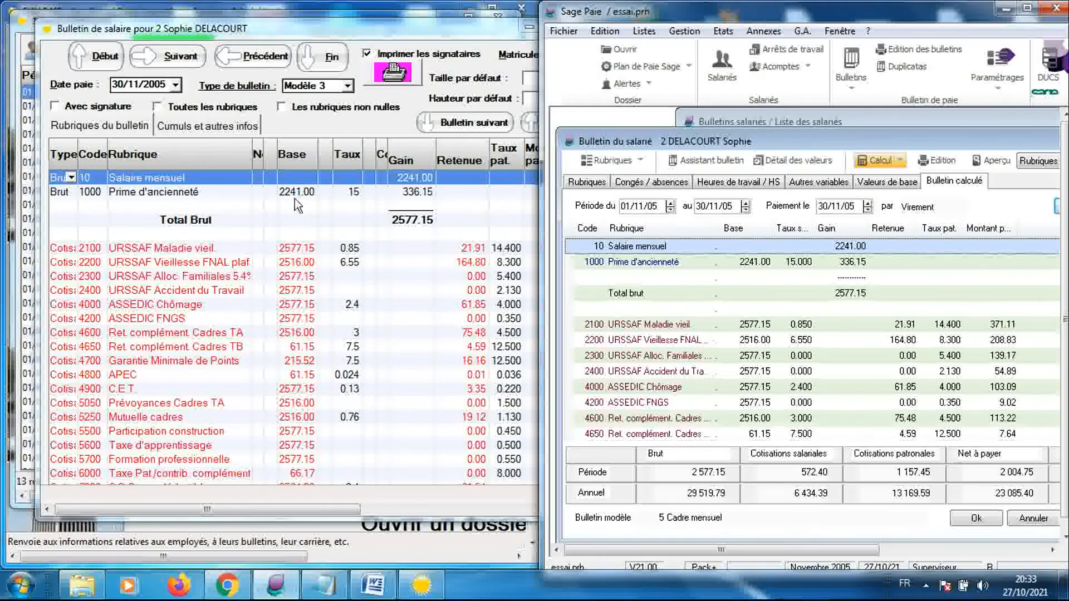
{"action": "left_click", "coordinate": [631, 263]}
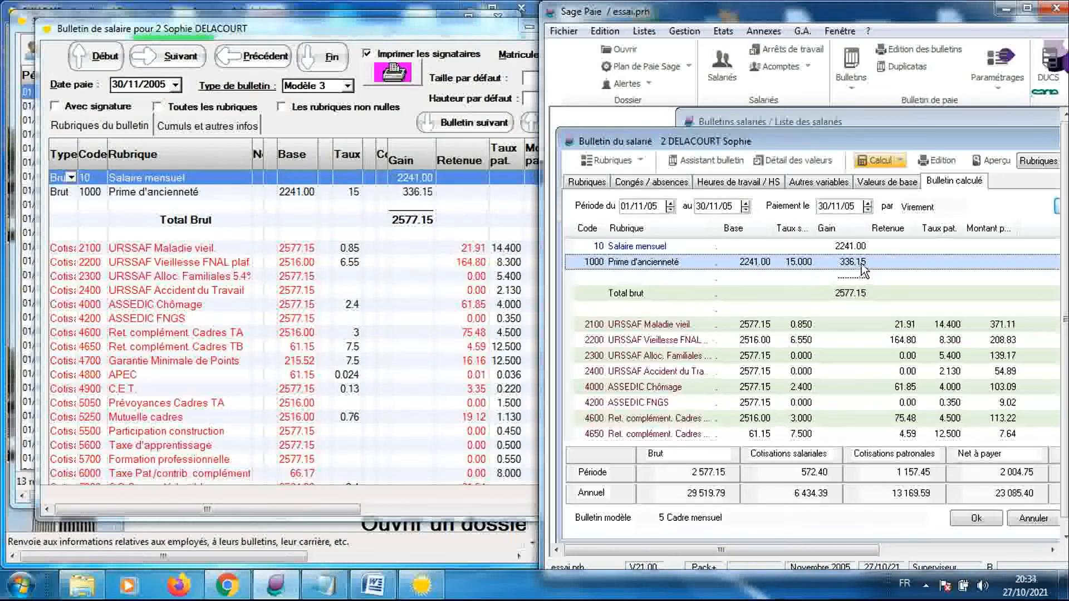
{"action": "left_click", "coordinate": [750, 295]}
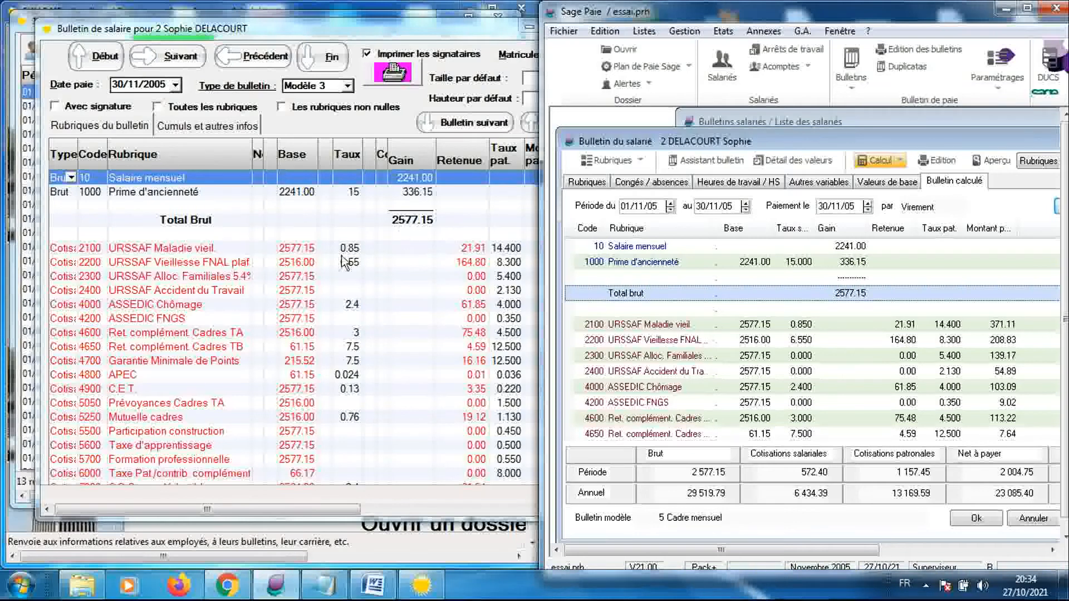
- Compare the base, rates, Retenue and Montant pat. of URSSAF Maladie (2100) between the two payslips
{"action": "left_click", "coordinate": [222, 249]}
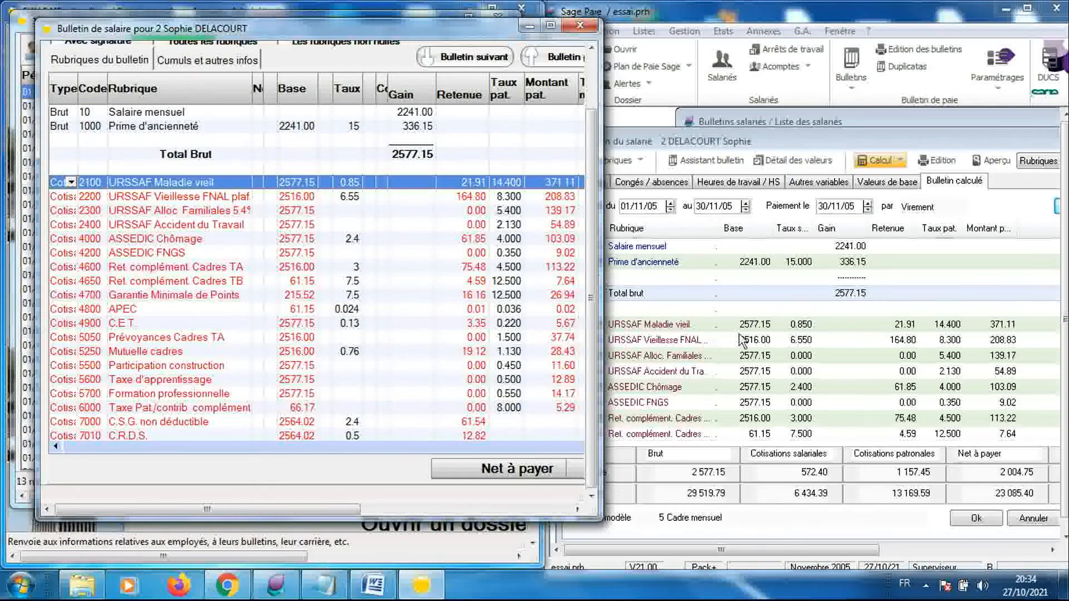
{"action": "left_click", "coordinate": [763, 328]}
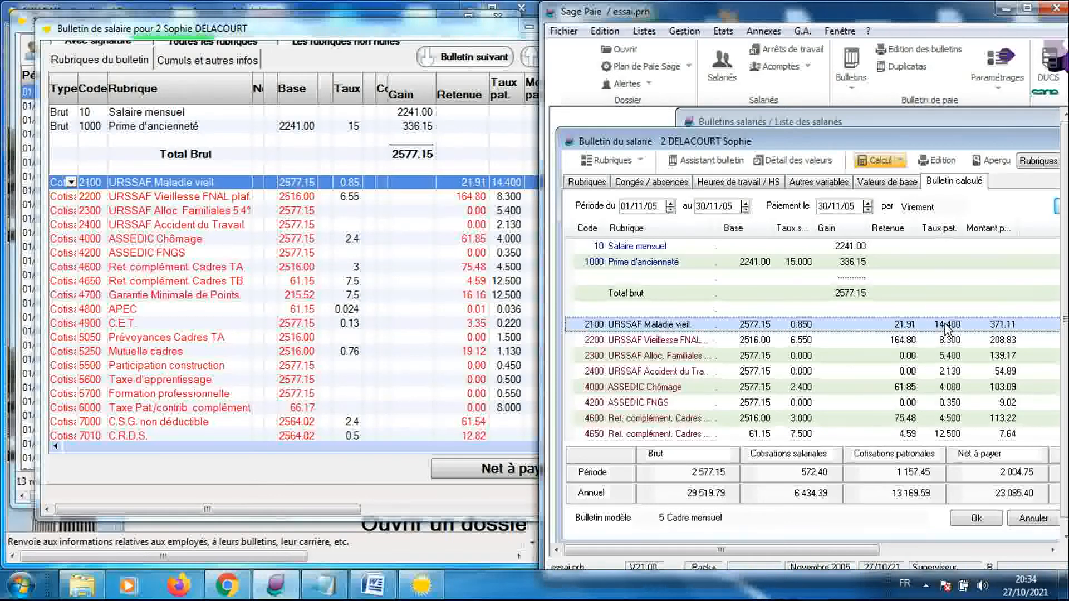
{"action": "left_click", "coordinate": [518, 184]}
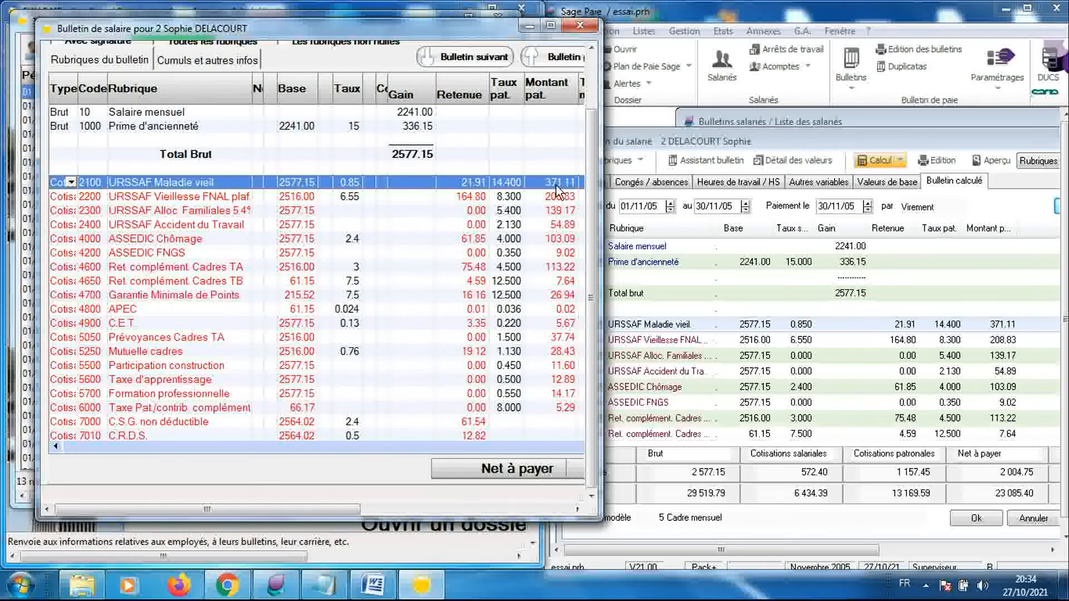
{"action": "left_click", "coordinate": [1005, 330]}
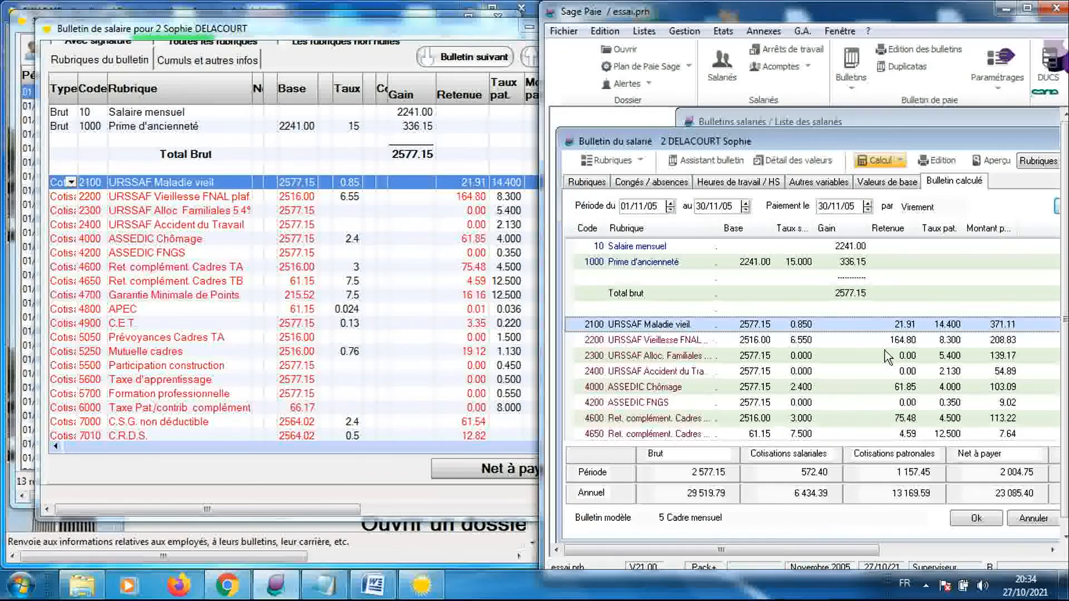
- Compare the remaining cotisation lines and Total cotisations of employee 2's payslip in Sage Paie and FULLPAIE
{"action": "scroll", "coordinate": [888, 356], "scroll_direction": "down", "scroll_amount": 5}
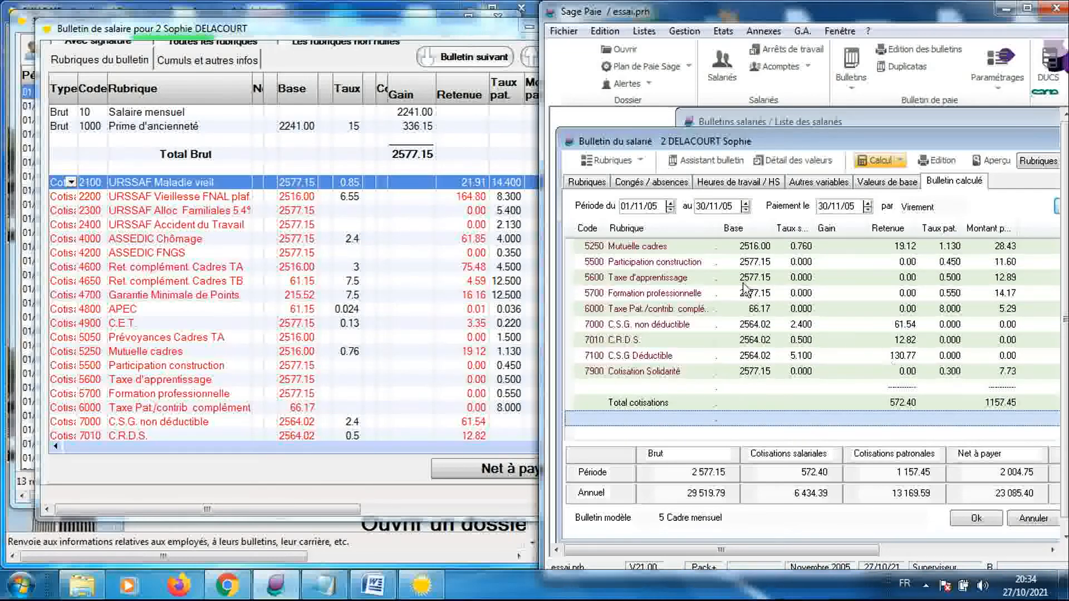
{"action": "left_click", "coordinate": [309, 324]}
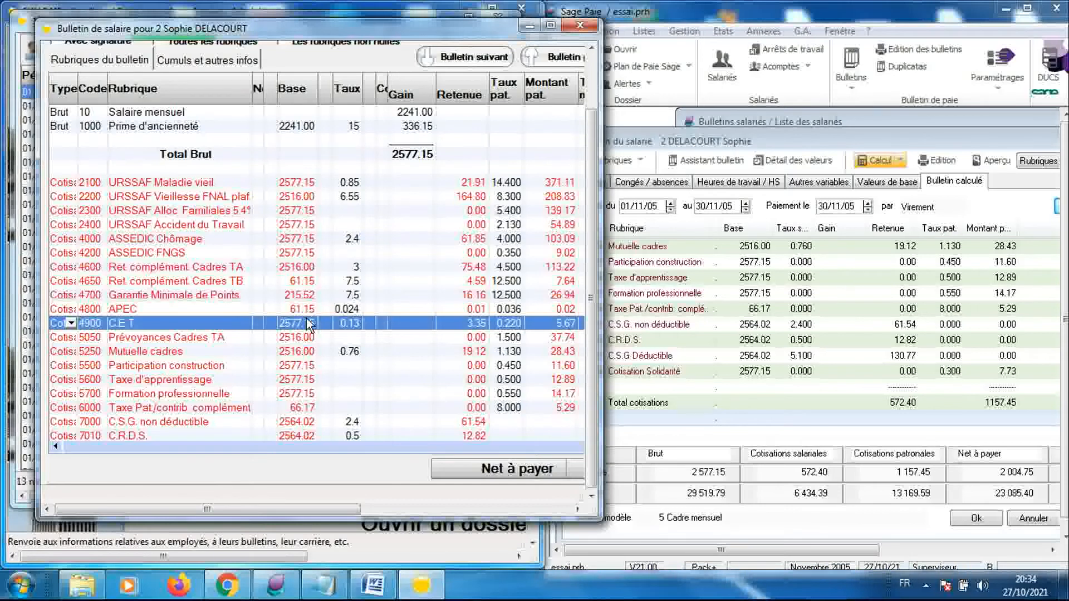
{"action": "scroll", "coordinate": [309, 325], "scroll_direction": "down", "scroll_amount": 5}
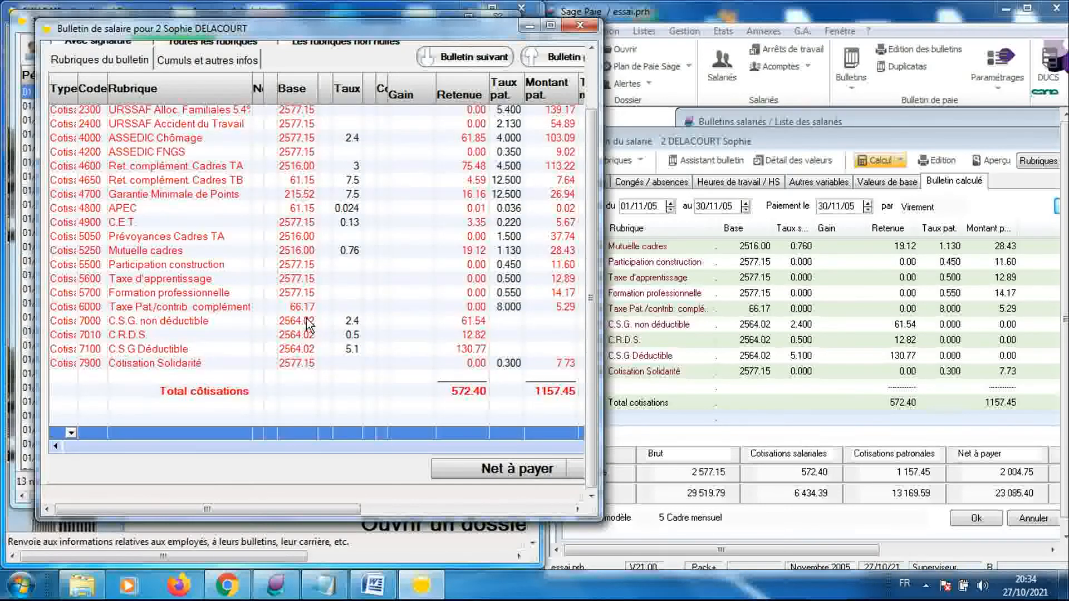
{"action": "left_click", "coordinate": [311, 396]}
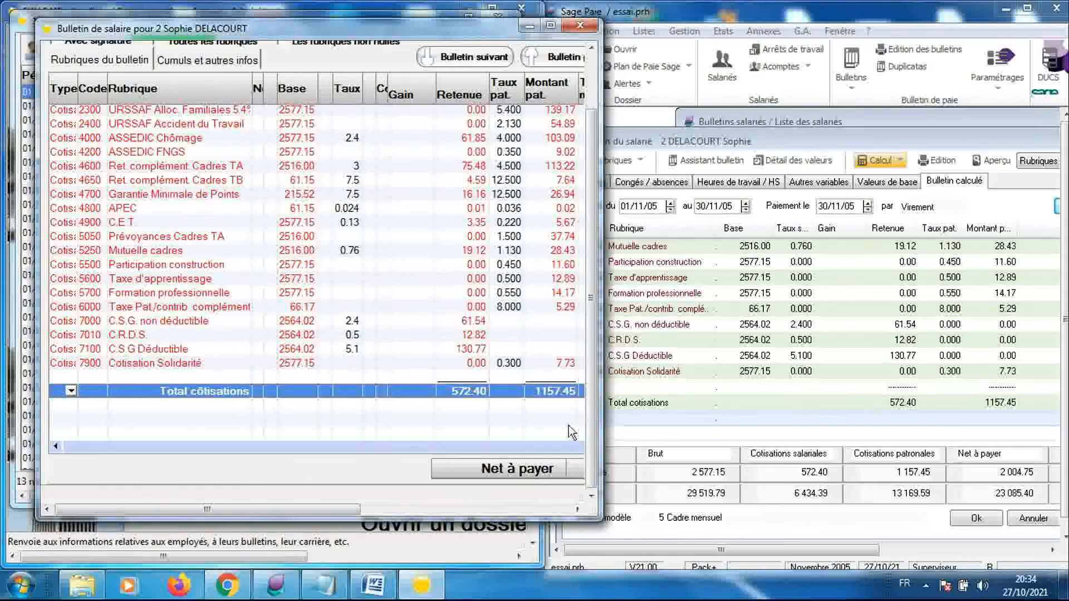
{"action": "mouse_move", "coordinate": [332, 513]}
{"action": "left_mouse_down"}
{"action": "mouse_move", "coordinate": [393, 524]}
{"action": "mouse_move", "coordinate": [332, 530]}
{"action": "left_mouse_up"}
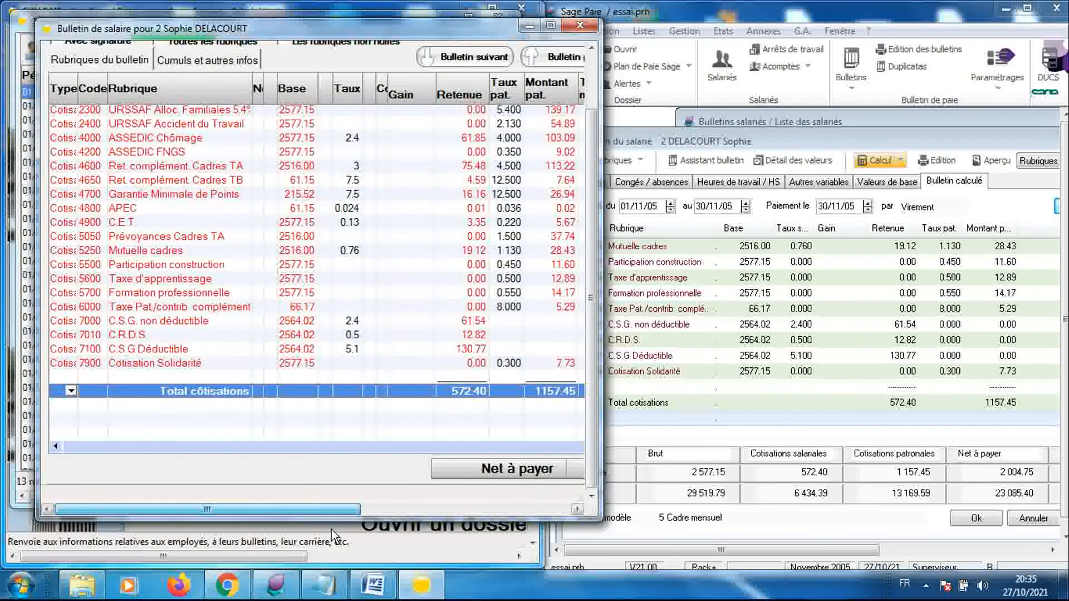
- Compare employee 2's BRUT, COTISAL, COTIPAT and NETPAIE cumuls in FULLPAIE with Sage's period and annual totals
{"action": "left_click", "coordinate": [675, 433]}
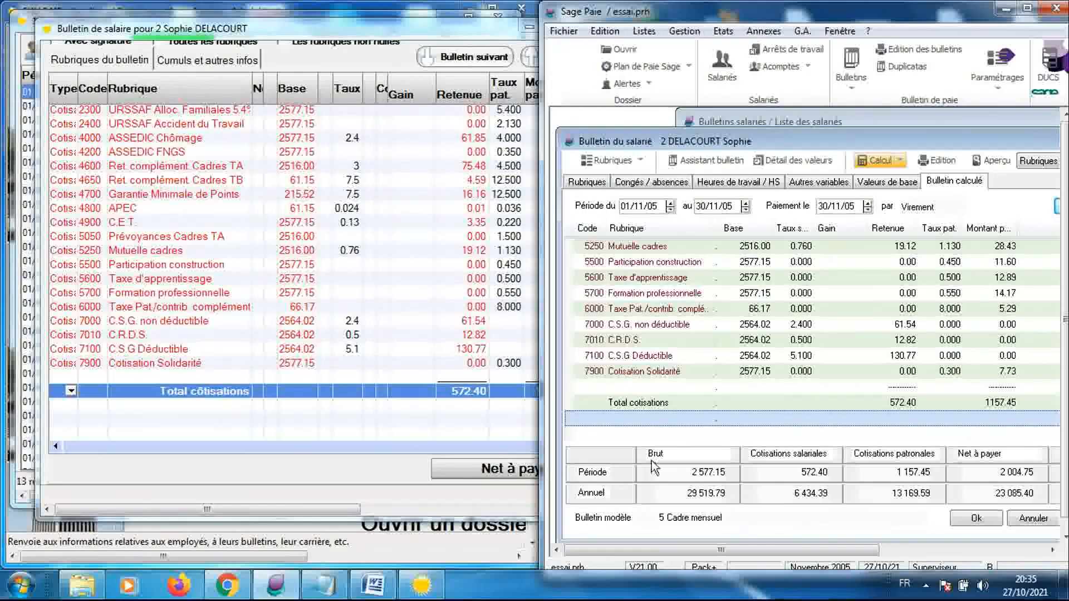
{"action": "left_click", "coordinate": [240, 68]}
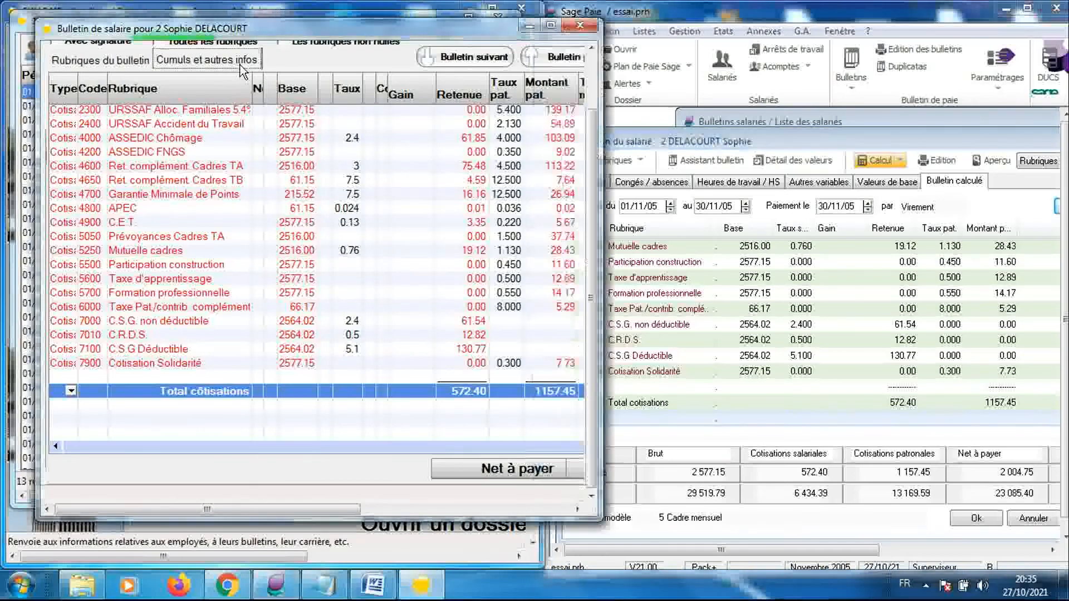
{"action": "left_click", "coordinate": [236, 183]}
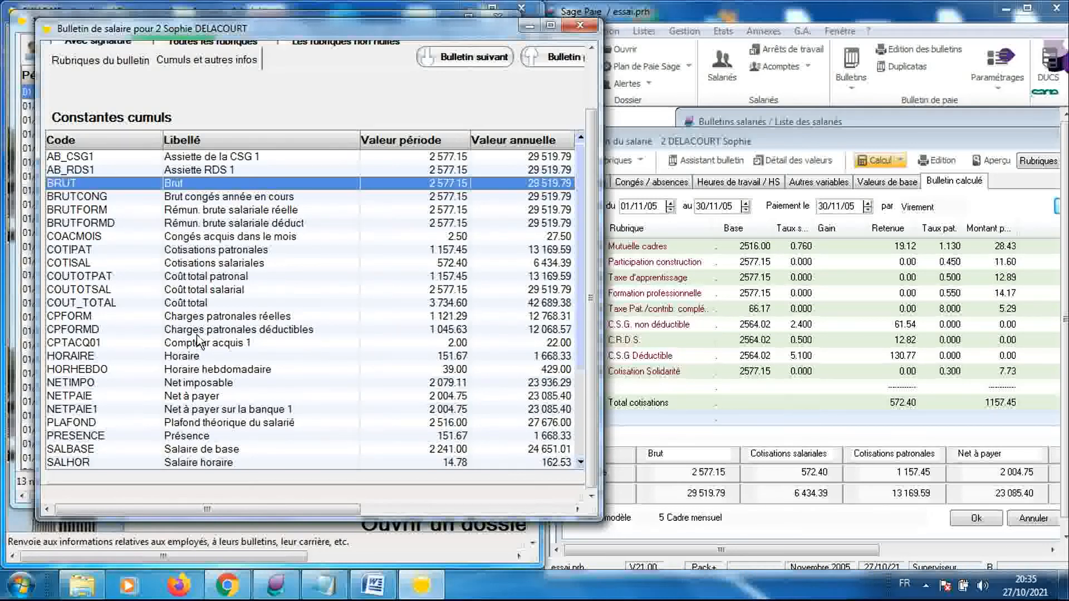
{"action": "left_click", "coordinate": [180, 264]}
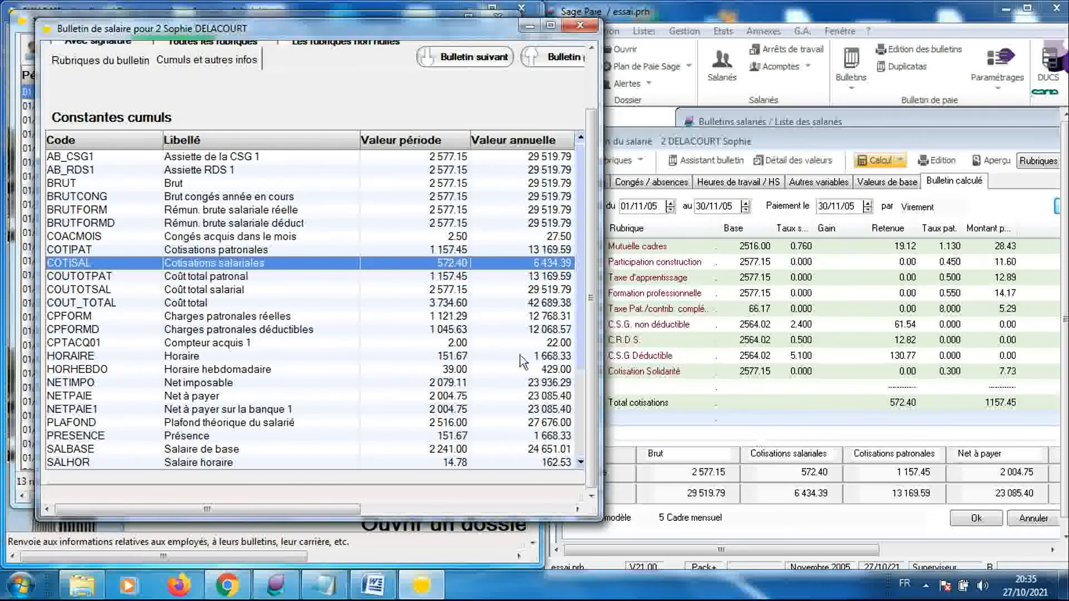
{"action": "left_click", "coordinate": [344, 253]}
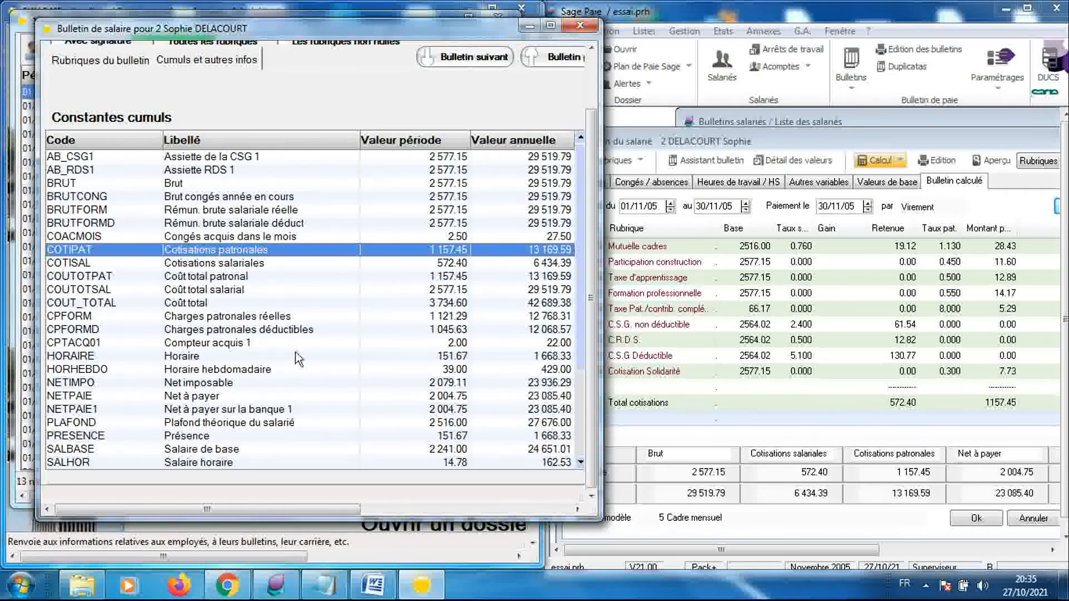
{"action": "left_click", "coordinate": [286, 396]}
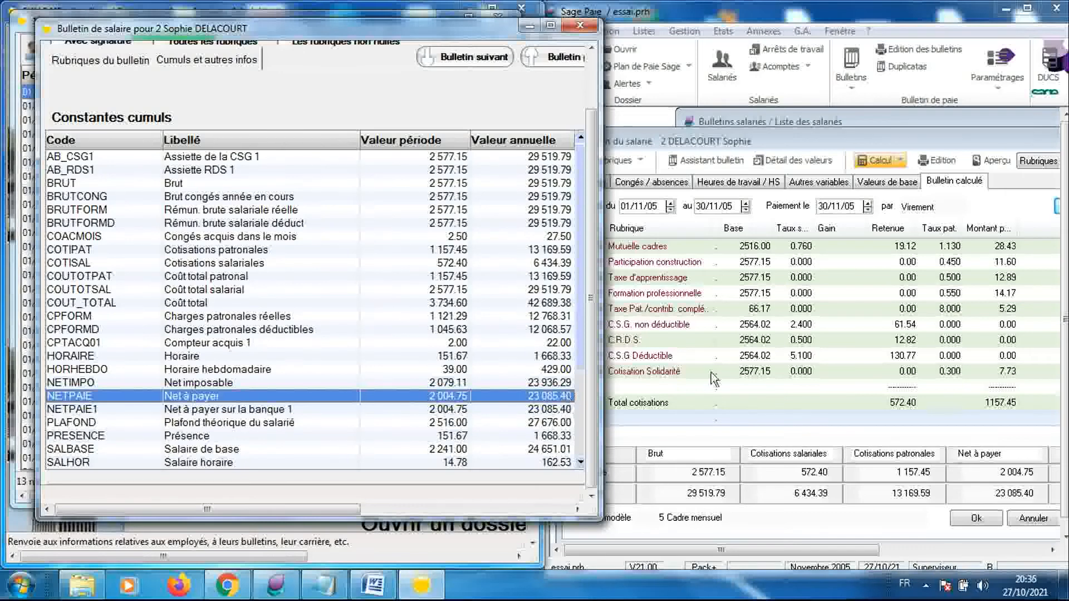
- Expose Net imposable in employee 2's Sage payslip, compare it with FULLPAIE's NETIMPO cumul, and return to the FULLPAIE rubriques
{"action": "left_click", "coordinate": [801, 157]}
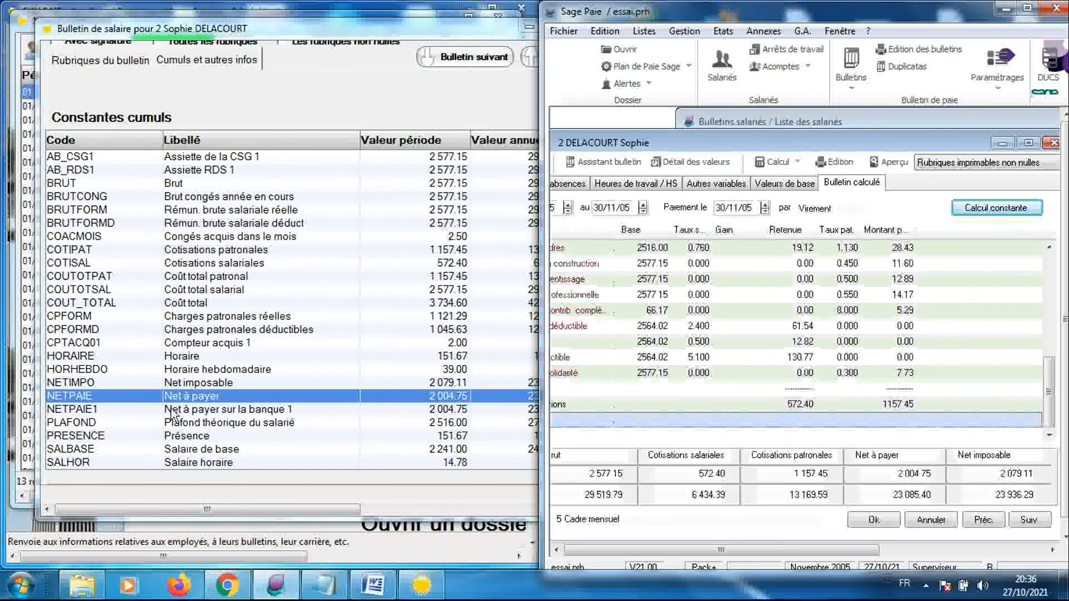
{"action": "left_click", "coordinate": [192, 383]}
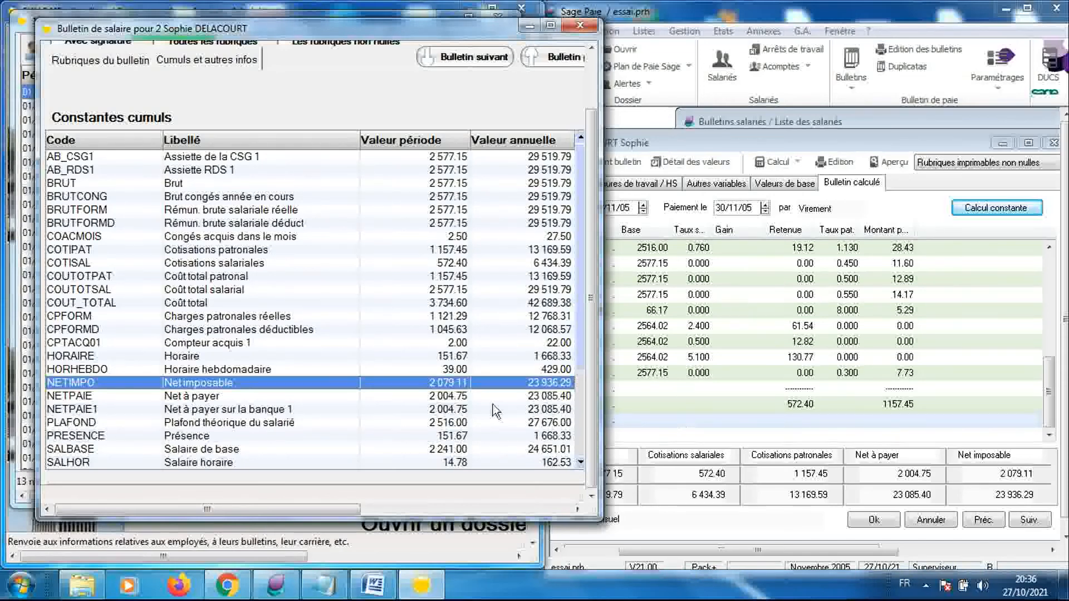
{"action": "left_click", "coordinate": [117, 60]}
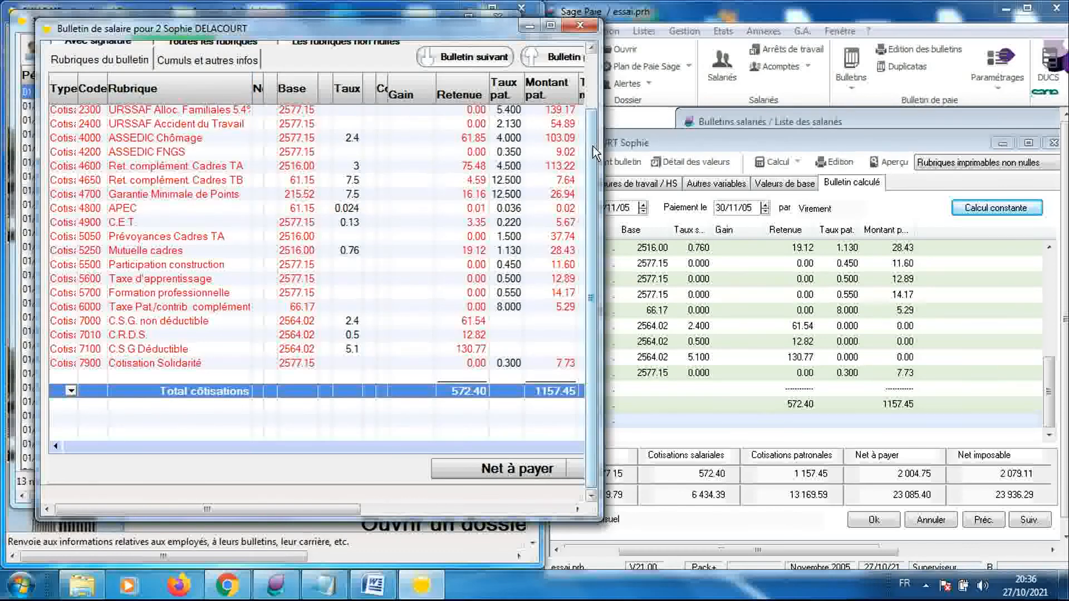
- Advance both FULLPAIE and Sage Paie to employee 3's November 2005 payslip, discarding modifications in Sage
{"action": "left_click_drag", "start_coordinate": [592, 146], "coordinate": [592, 83]}
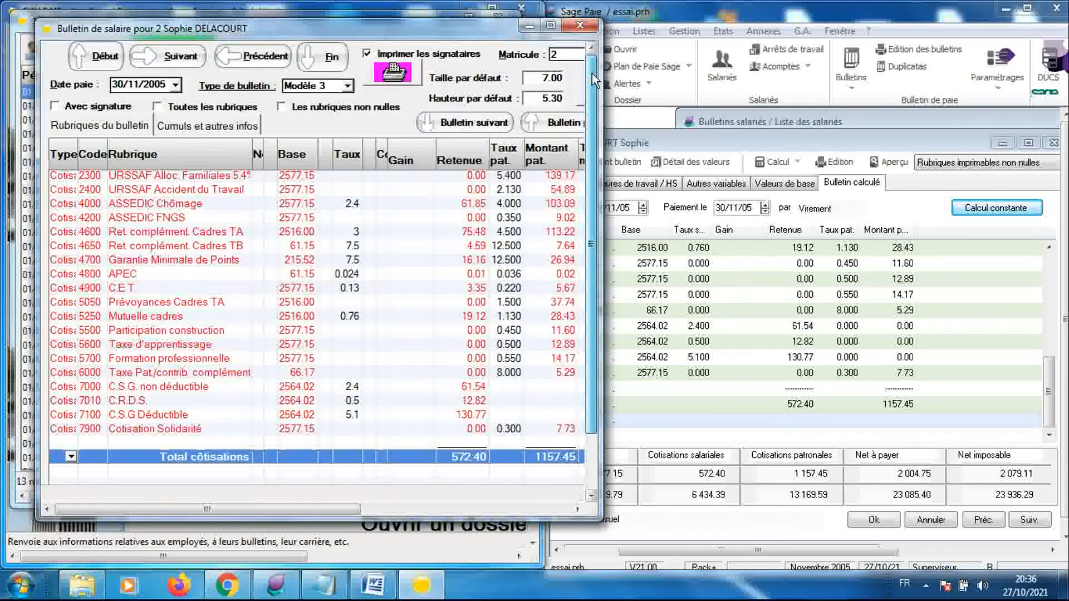
{"action": "left_click", "coordinate": [179, 56]}
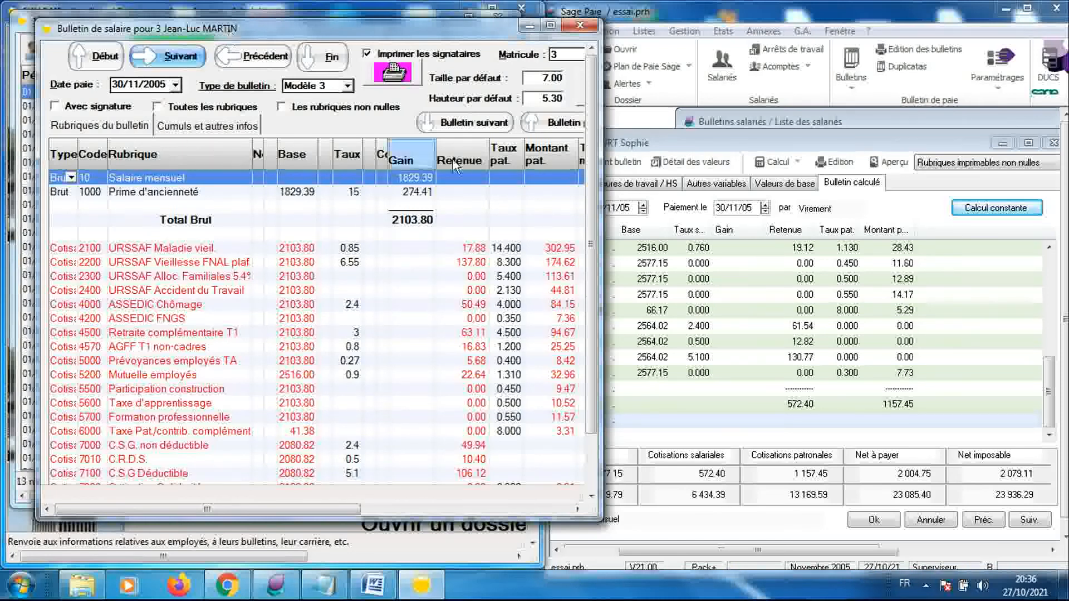
{"action": "left_click", "coordinate": [723, 137]}
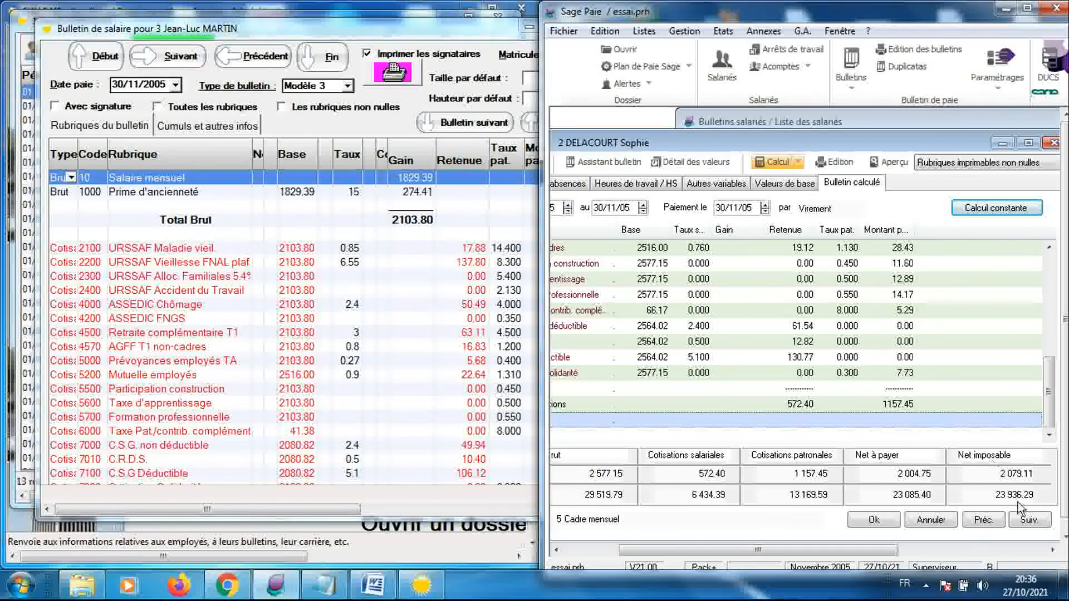
{"action": "left_click", "coordinate": [1028, 521]}
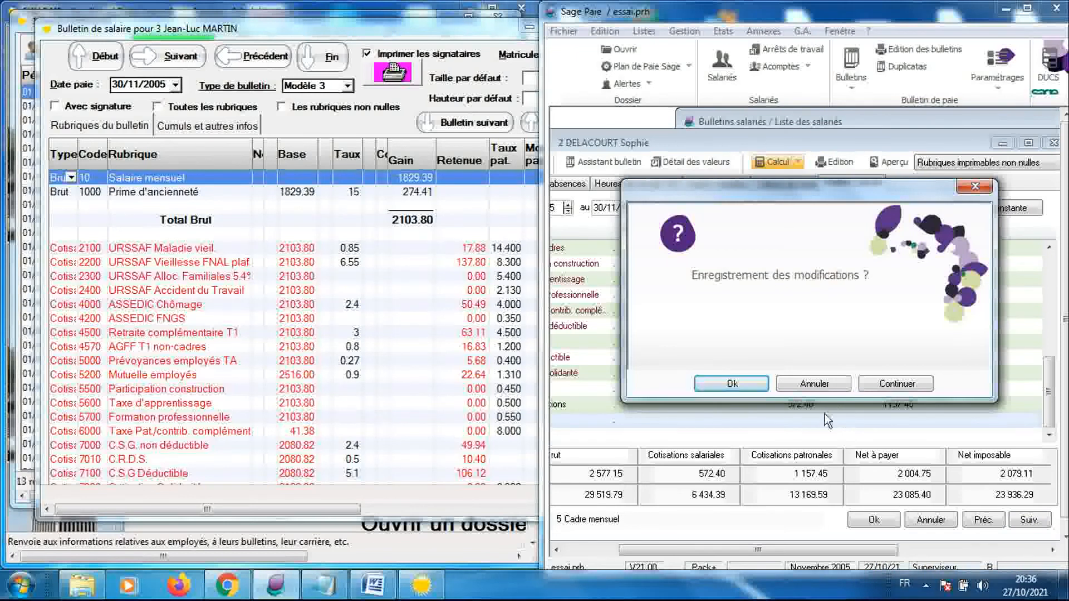
{"action": "left_click", "coordinate": [810, 385]}
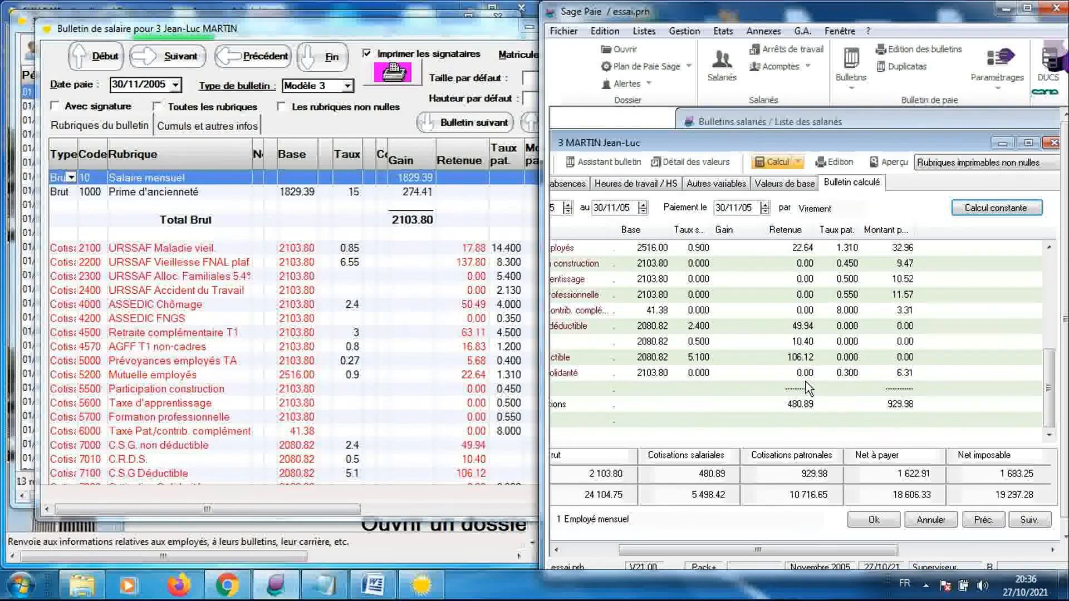
- Compare the gross lines, cotisation lines and Total cotisations of employee 3's November 2005 payslip in Sage Paie and FULLPAIE
{"action": "scroll", "coordinate": [952, 244], "scroll_direction": "up", "scroll_amount": 5}
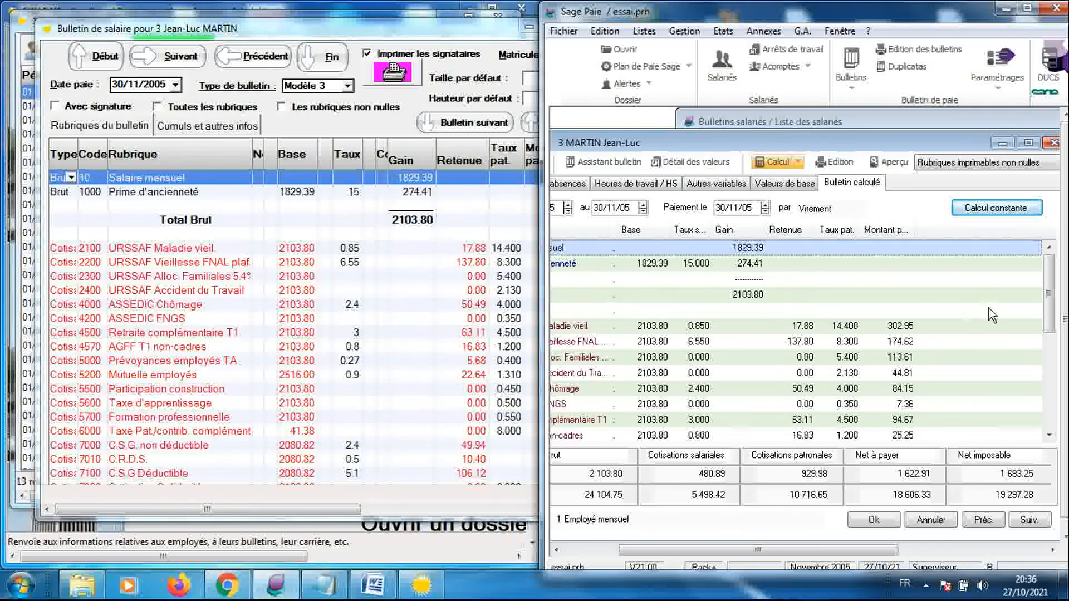
{"action": "left_click_drag", "start_coordinate": [1052, 333], "coordinate": [1053, 426]}
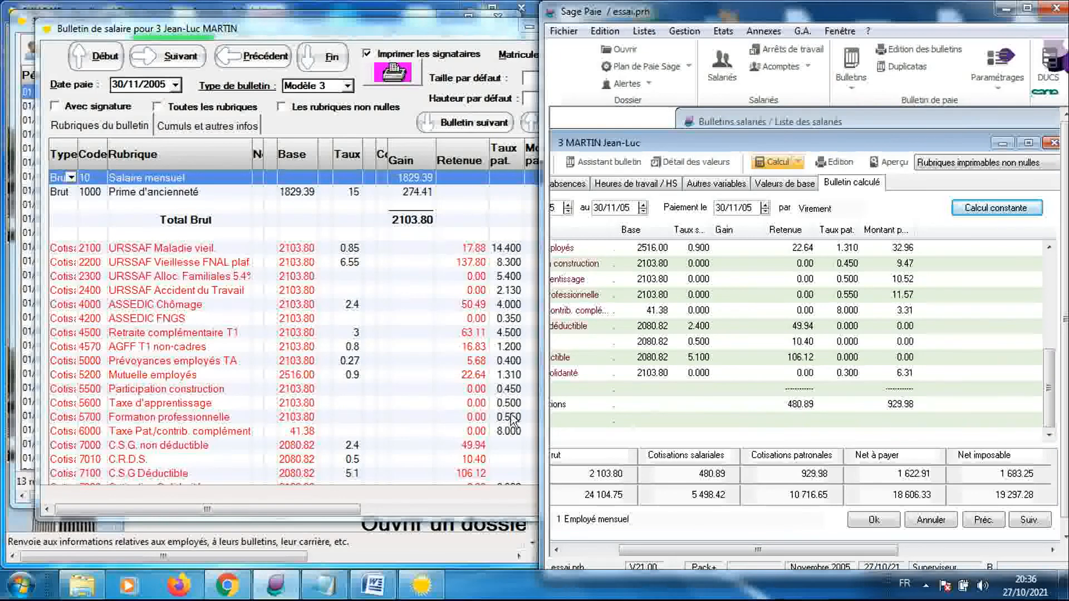
{"action": "left_click", "coordinate": [456, 430]}
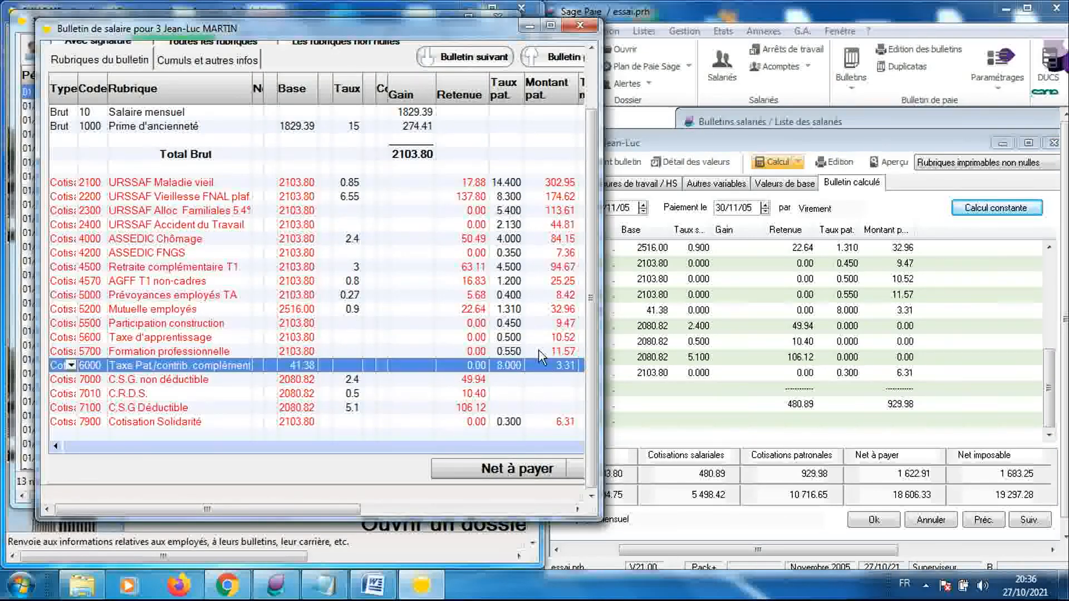
{"action": "key", "text": "Down"}
{"action": "key", "text": "Down"}
{"action": "key", "text": "Down"}
{"action": "key", "text": "Down"}
{"action": "key", "text": "Down"}
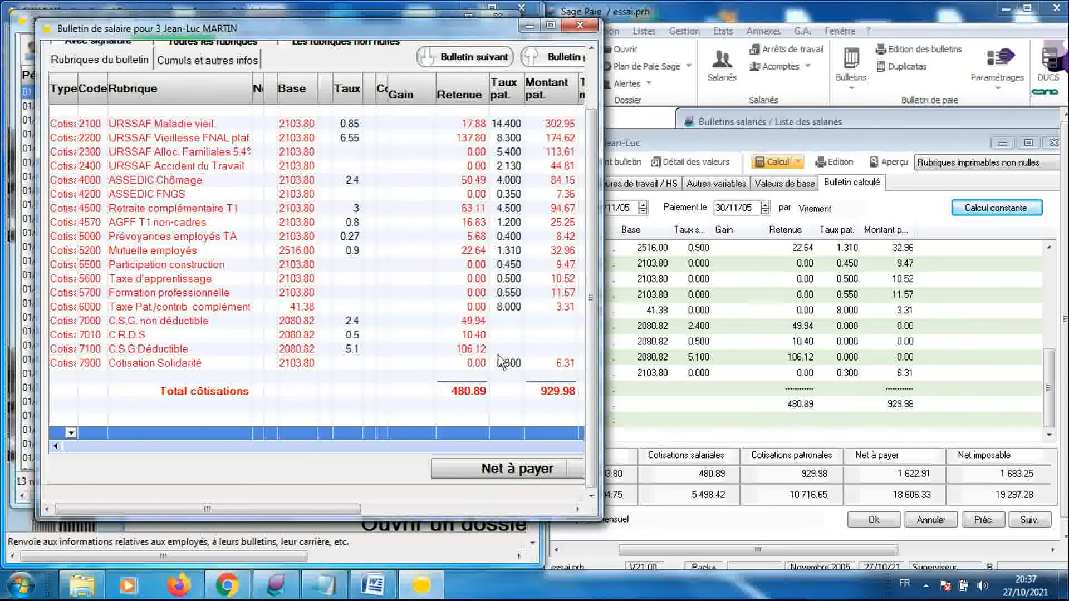
- Compare employee 3's BRUT, COTISAL, COTIPAT, NETPAIE and NETIMPO cumuls in FULLPAIE with Sage's period and annual totals
{"action": "left_click", "coordinate": [229, 60]}
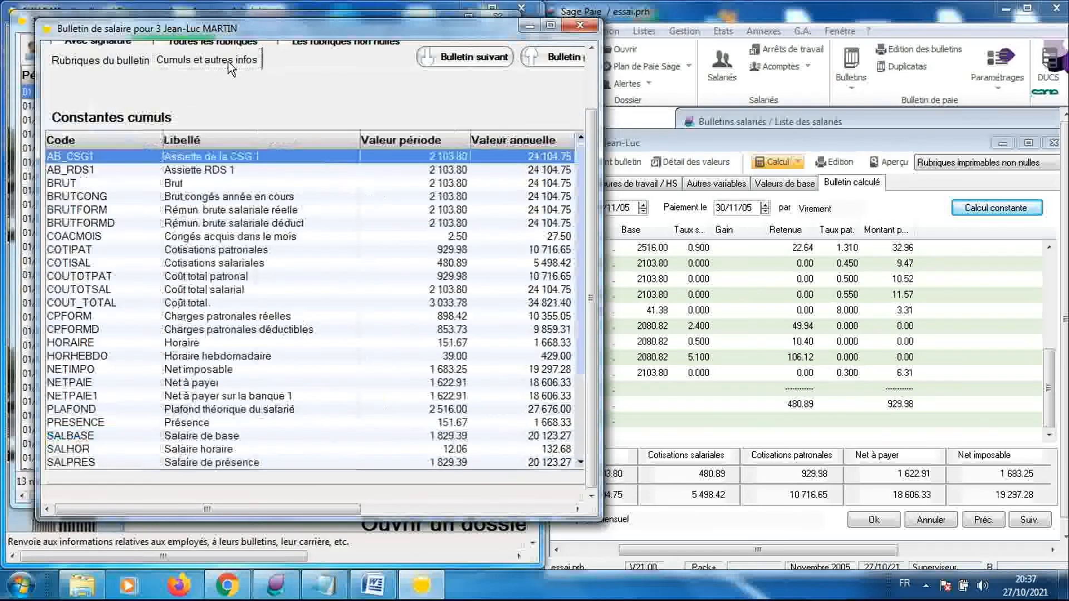
{"action": "left_click", "coordinate": [370, 185]}
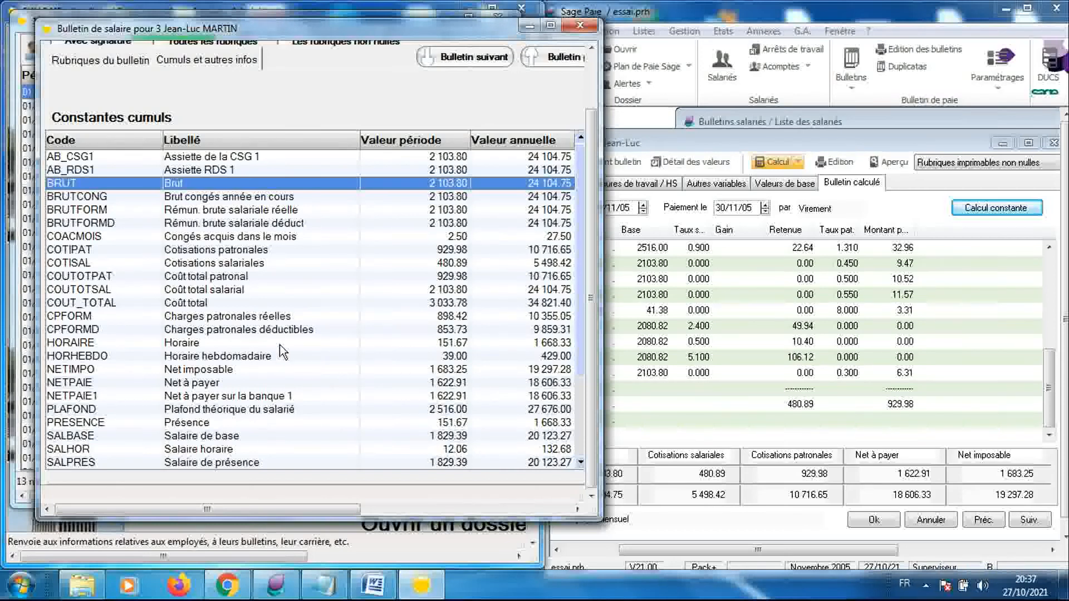
{"action": "left_click", "coordinate": [279, 265]}
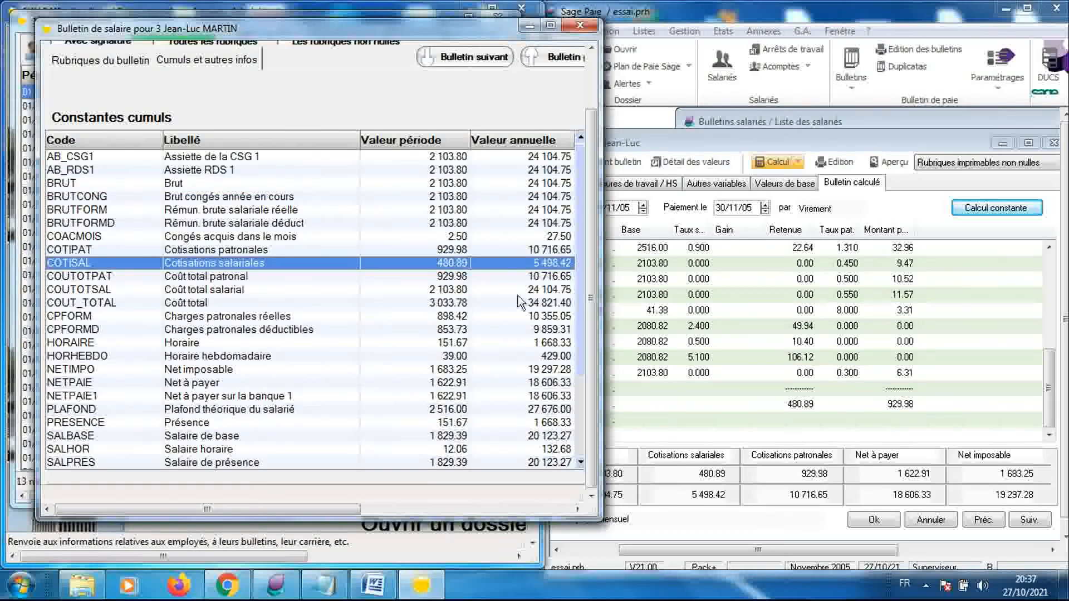
{"action": "left_click", "coordinate": [484, 249]}
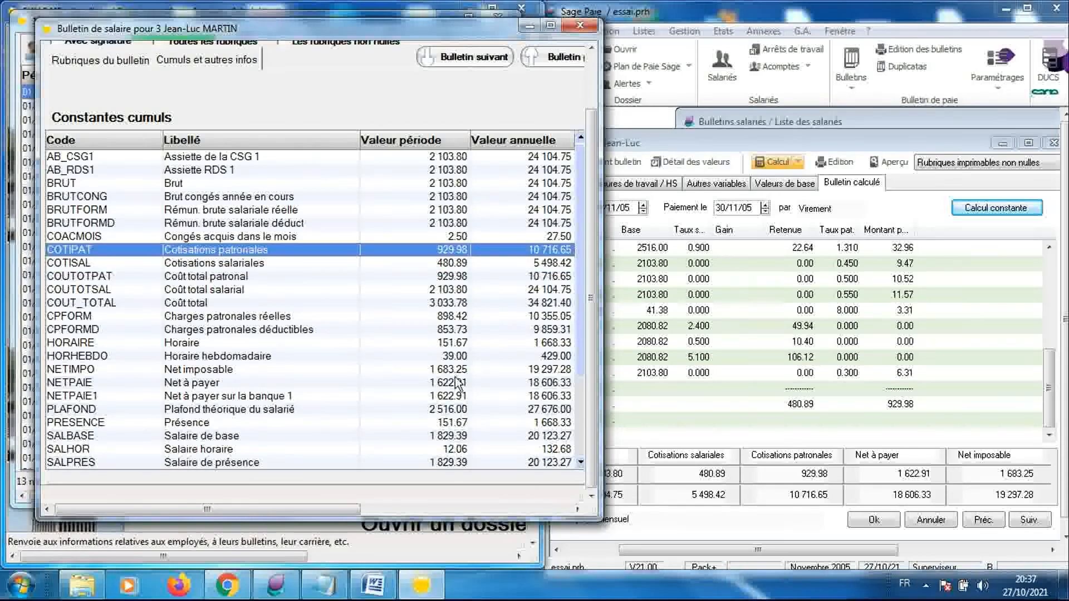
{"action": "left_click", "coordinate": [271, 383]}
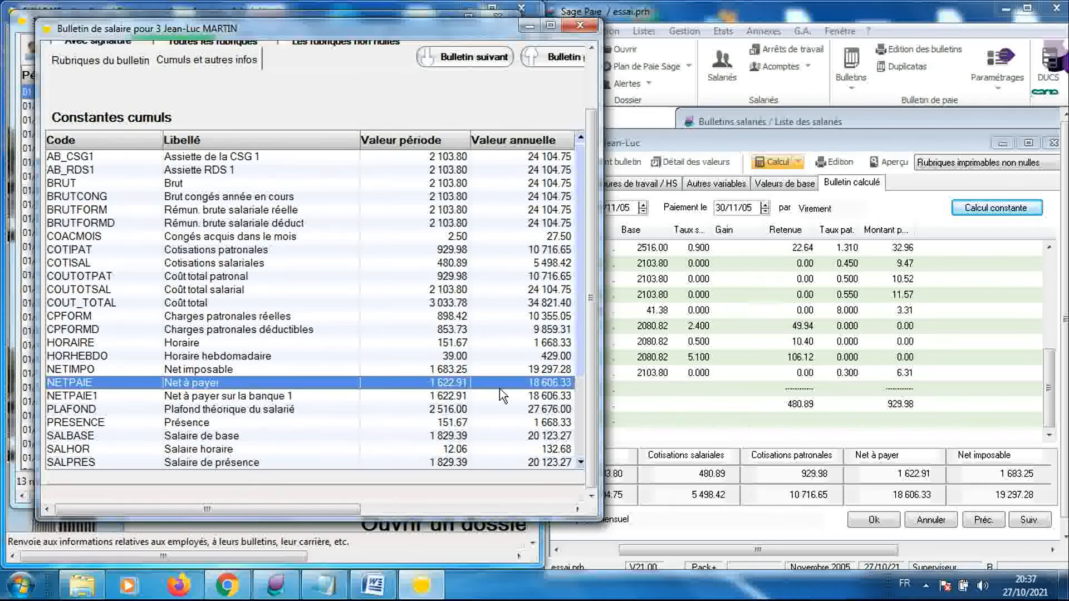
{"action": "left_click", "coordinate": [469, 370]}
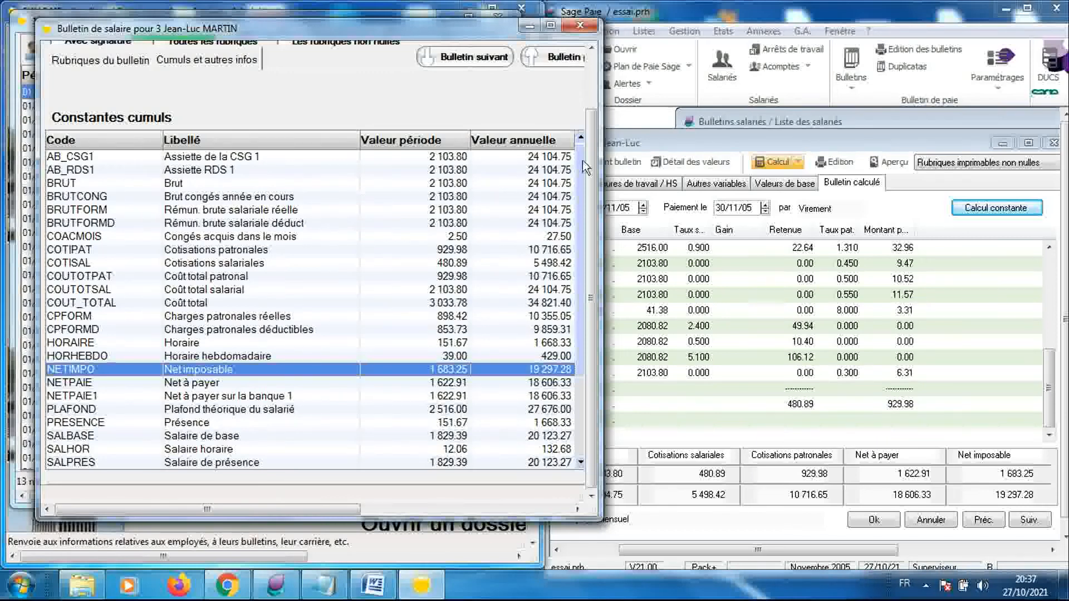
- Advance FULLPAIE to employee 4's payslip rubriques and Sage Paie to the same employee's payslip, discarding modifications in Sage
{"action": "left_click_drag", "start_coordinate": [591, 167], "coordinate": [597, 82]}
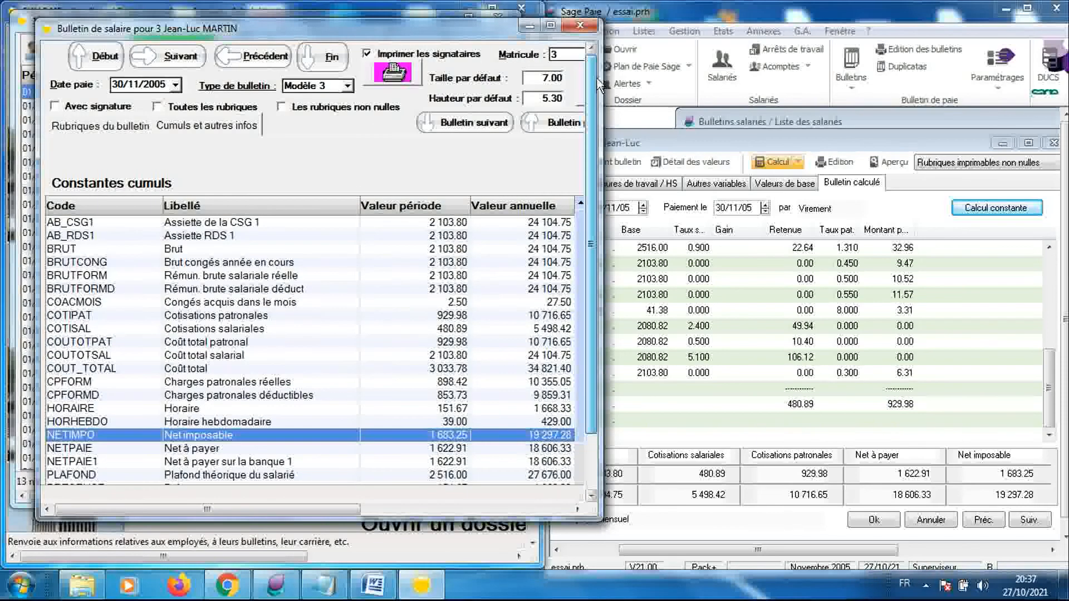
{"action": "left_click", "coordinate": [179, 55]}
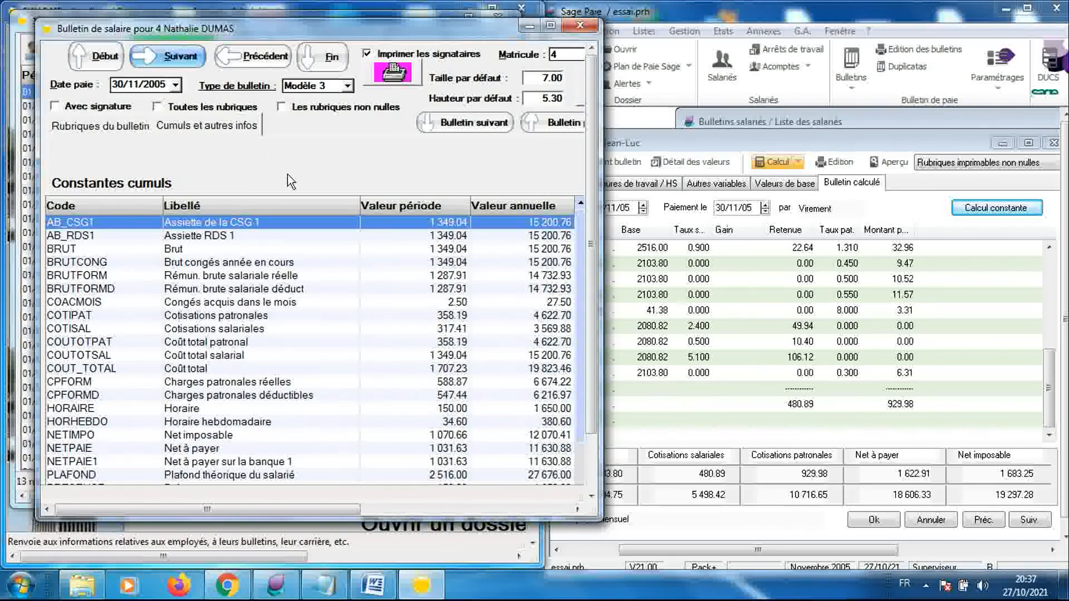
{"action": "left_click", "coordinate": [134, 127]}
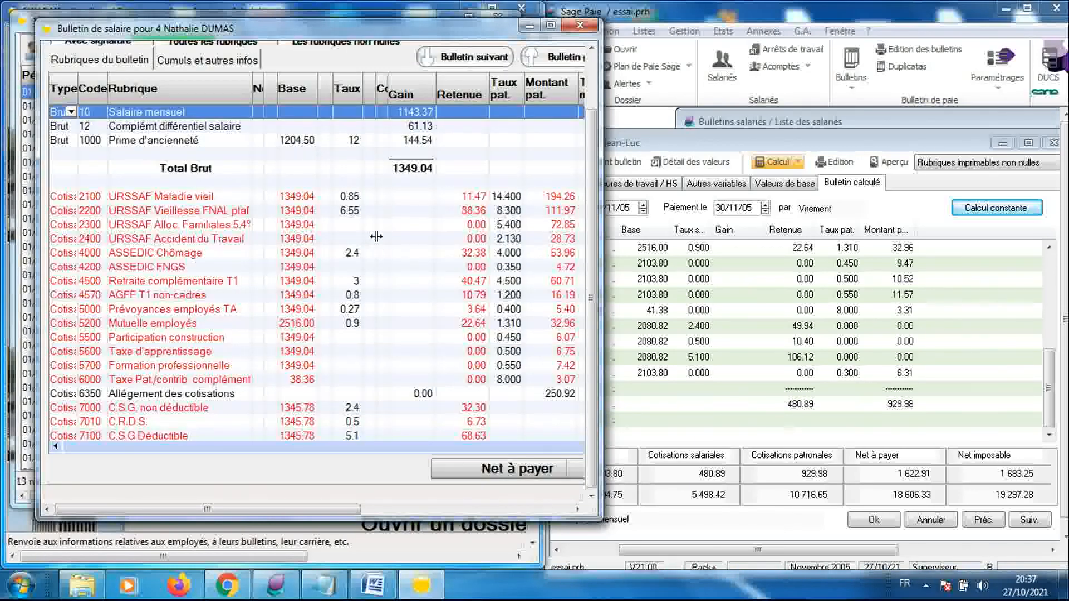
{"action": "scroll", "coordinate": [595, 178], "scroll_direction": "up", "scroll_amount": 1}
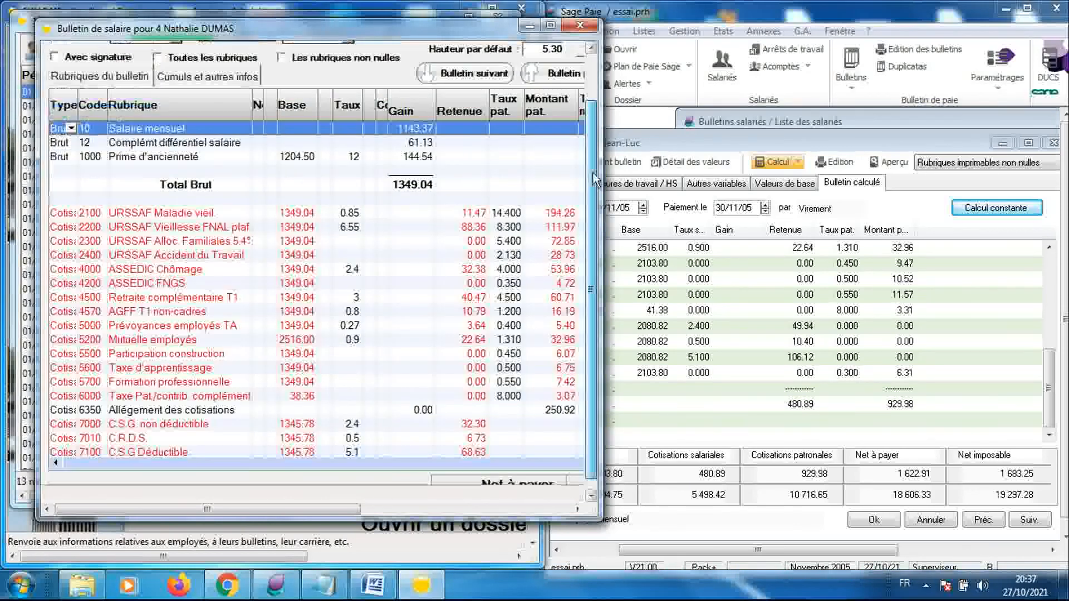
{"action": "scroll", "coordinate": [595, 178], "scroll_direction": "up", "scroll_amount": 3}
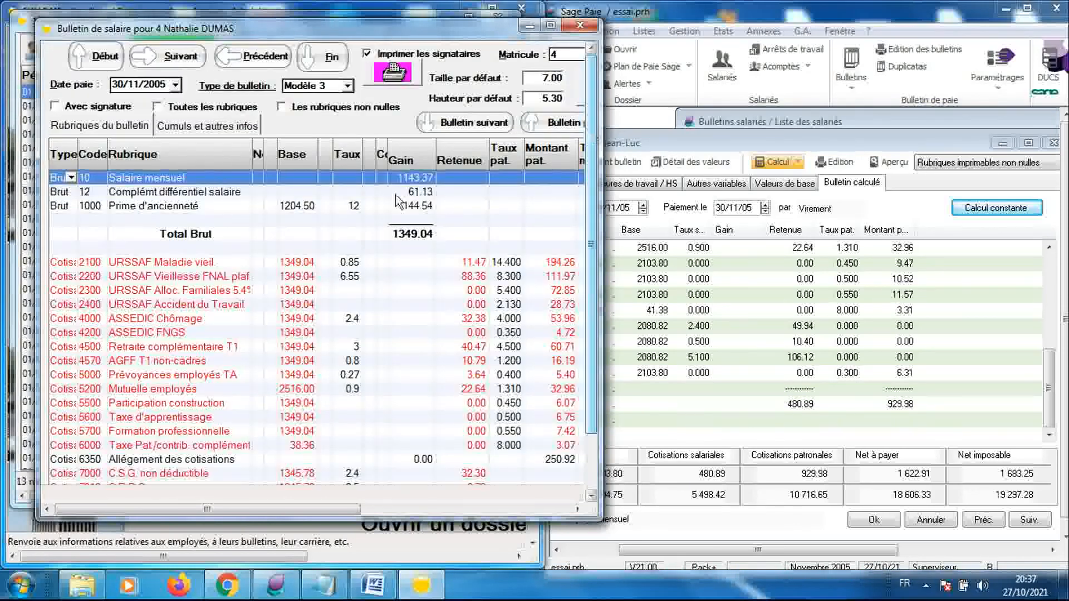
{"action": "left_click", "coordinate": [1016, 316]}
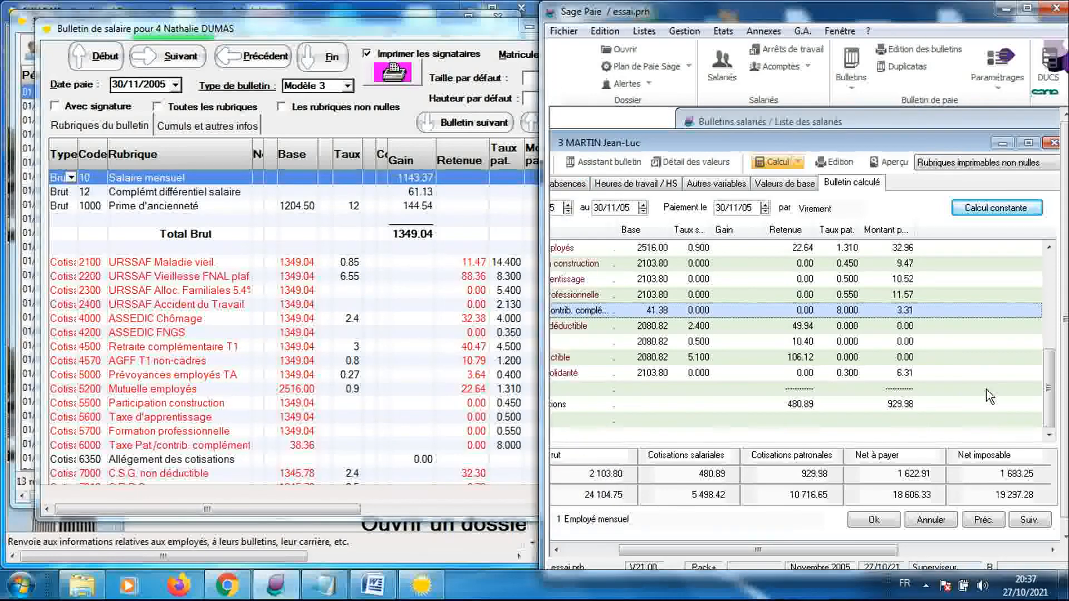
{"action": "left_click", "coordinate": [1021, 523]}
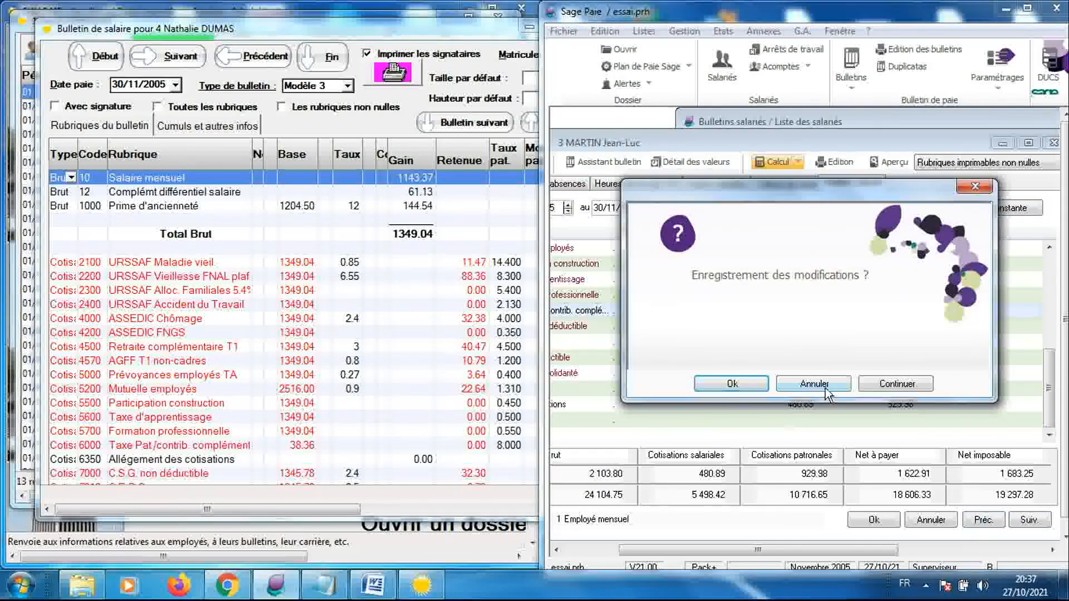
{"action": "left_click", "coordinate": [826, 388]}
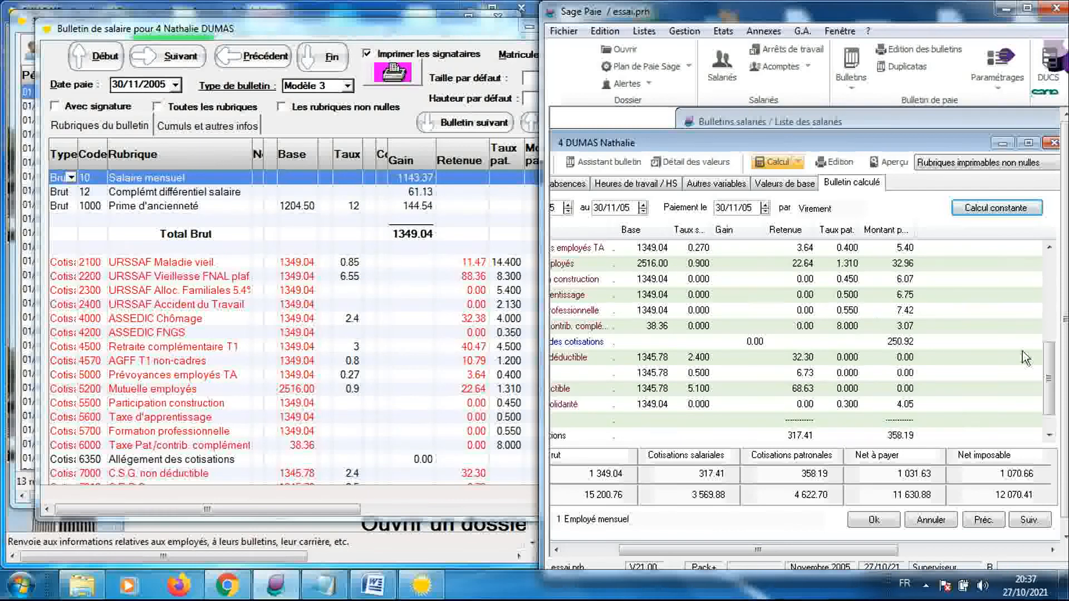
- Compare employee 4's Salaire mensuel, Complémt différentiel salaire, Prime d'ancienneté and Total brut lines in Sage Paie and FULLPAIE
{"action": "left_click_drag", "start_coordinate": [1049, 359], "coordinate": [1048, 268]}
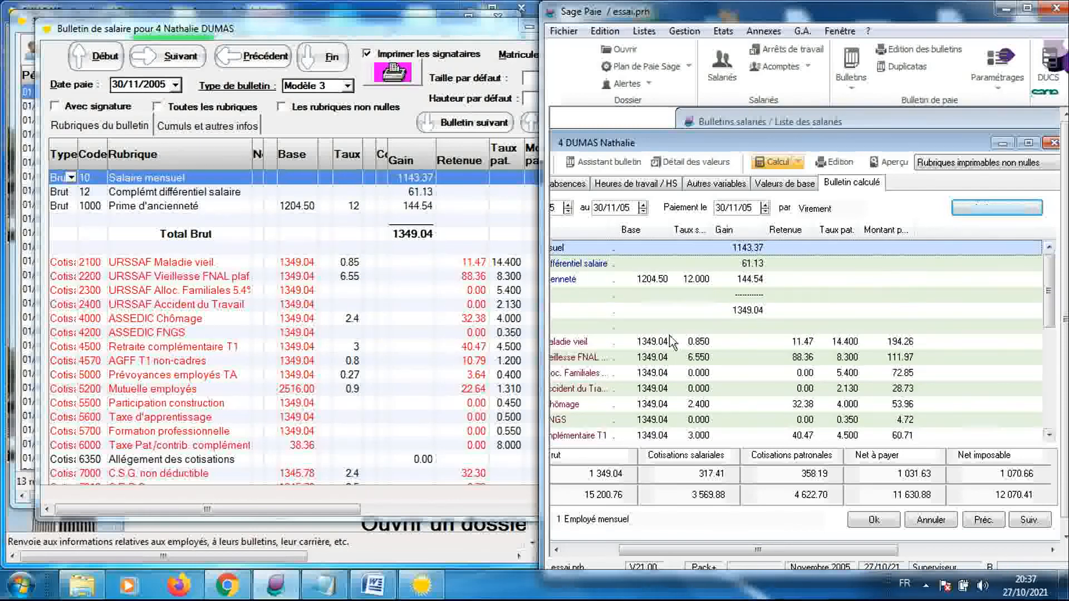
{"action": "left_click_drag", "start_coordinate": [624, 552], "coordinate": [569, 554]}
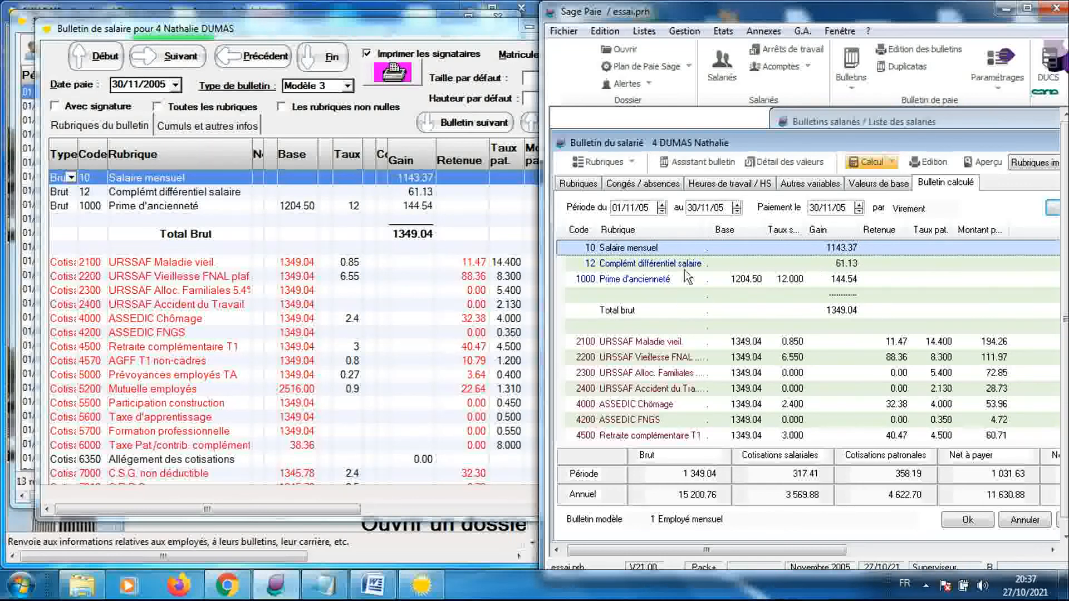
{"action": "left_click", "coordinate": [816, 264]}
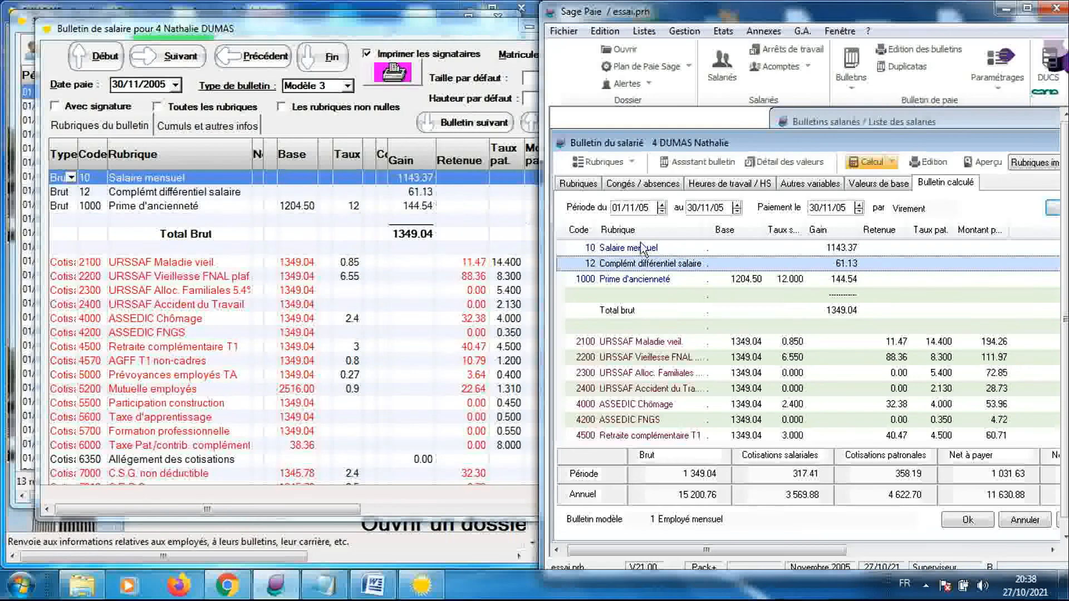
{"action": "left_click", "coordinate": [840, 316]}
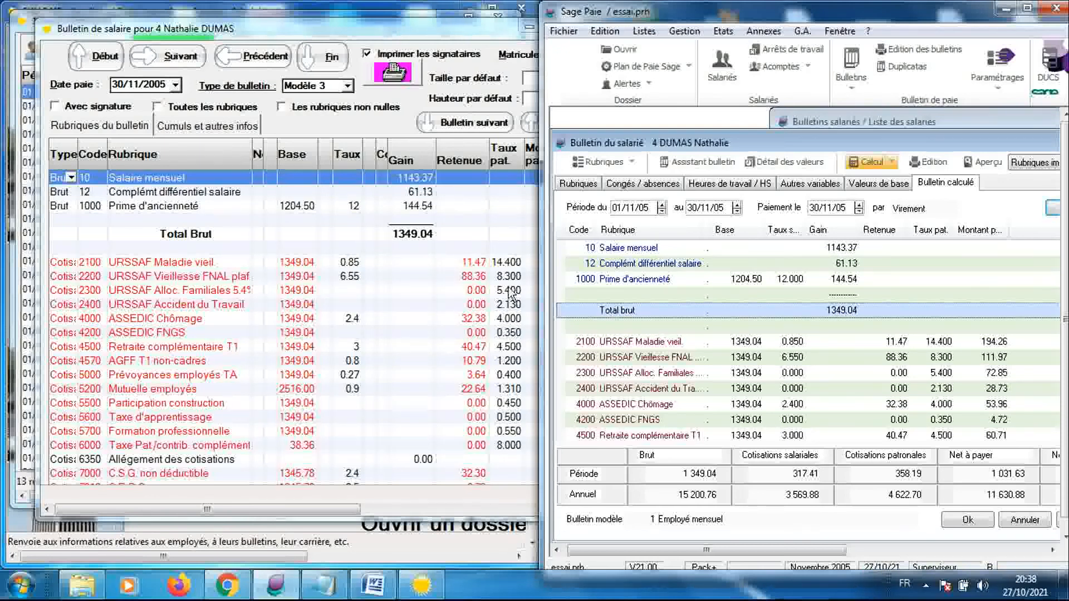
{"action": "left_click", "coordinate": [403, 237]}
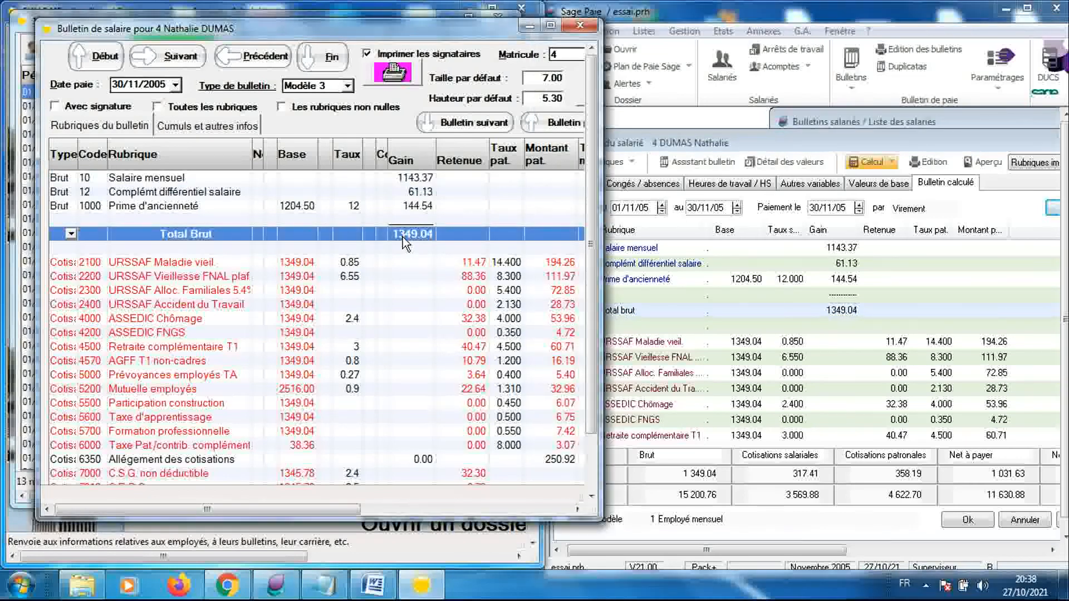
- Compare the cotisation lines and Total cotisations of employee 4's payslip in FULLPAIE and Sage Paie
{"action": "left_click", "coordinate": [394, 277]}
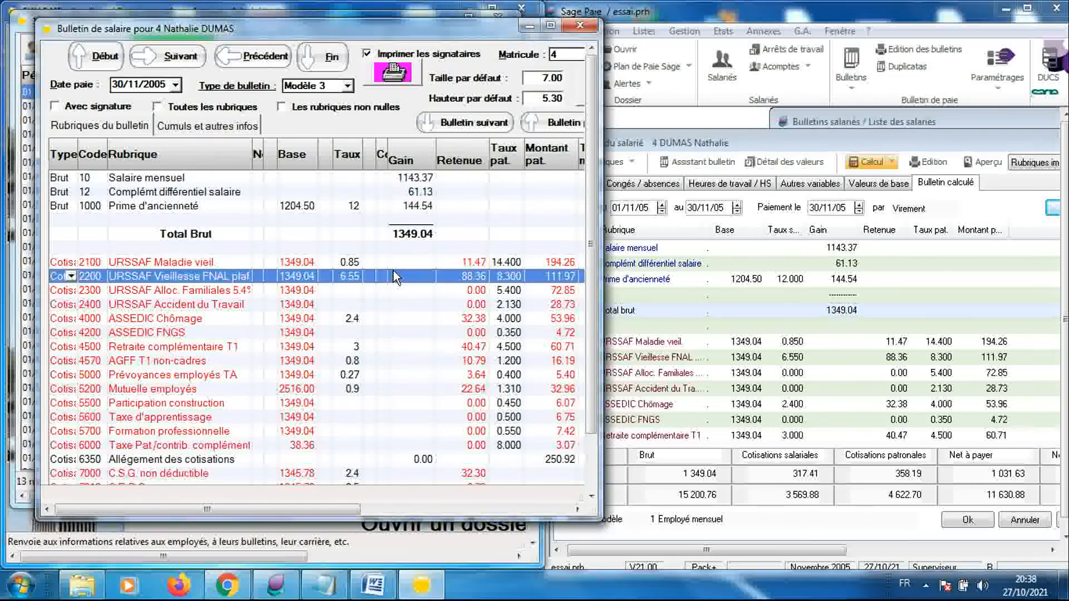
{"action": "scroll", "coordinate": [393, 270], "scroll_direction": "down", "scroll_amount": 2}
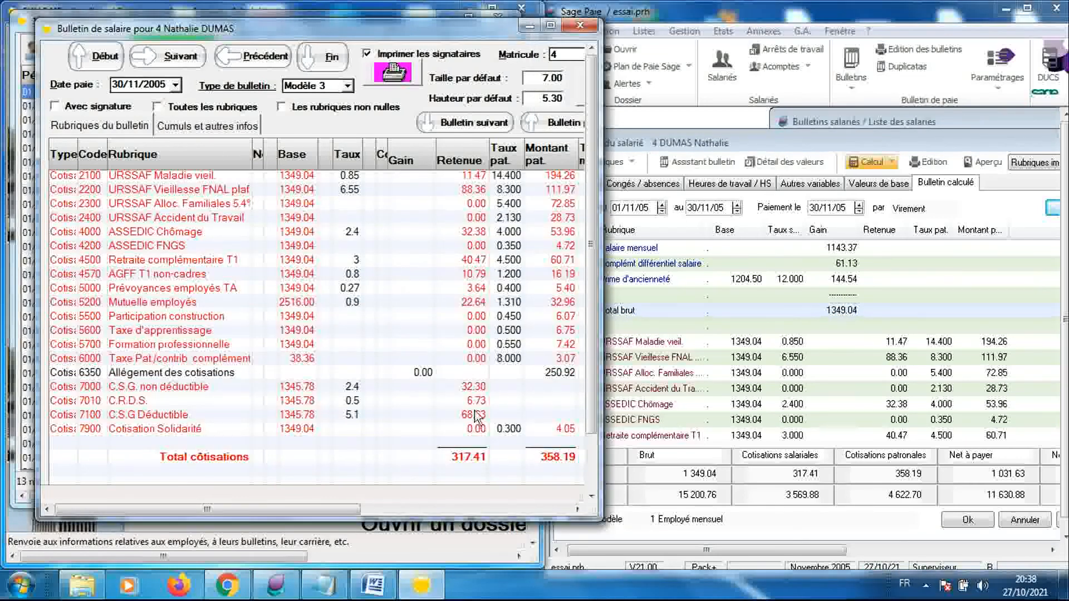
{"action": "left_click", "coordinate": [468, 458]}
{"action": "left_click", "coordinate": [751, 393]}
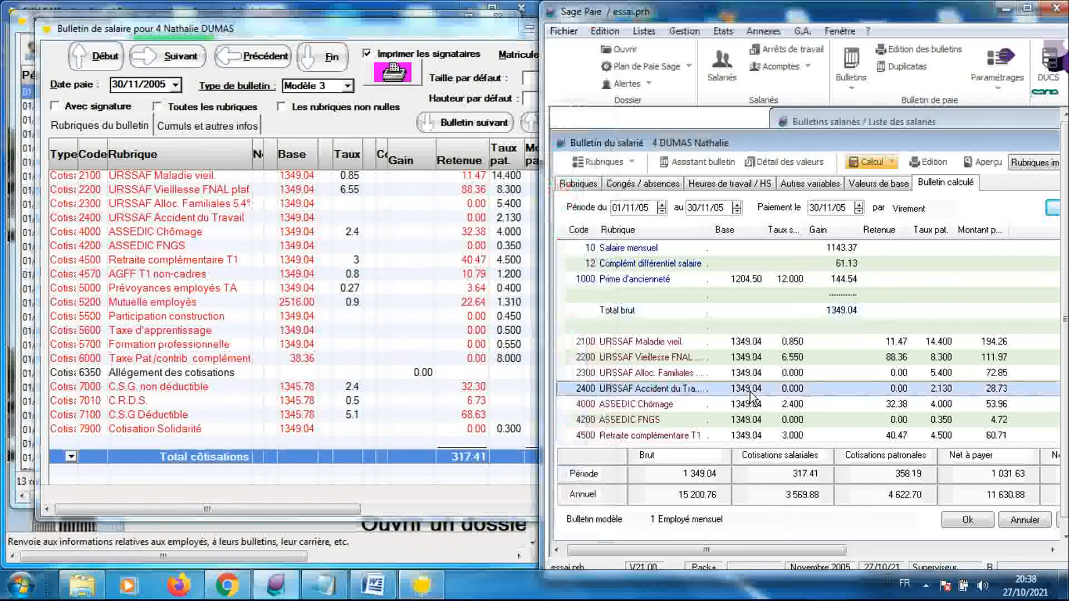
{"action": "scroll", "coordinate": [752, 396], "scroll_direction": "down", "scroll_amount": 5}
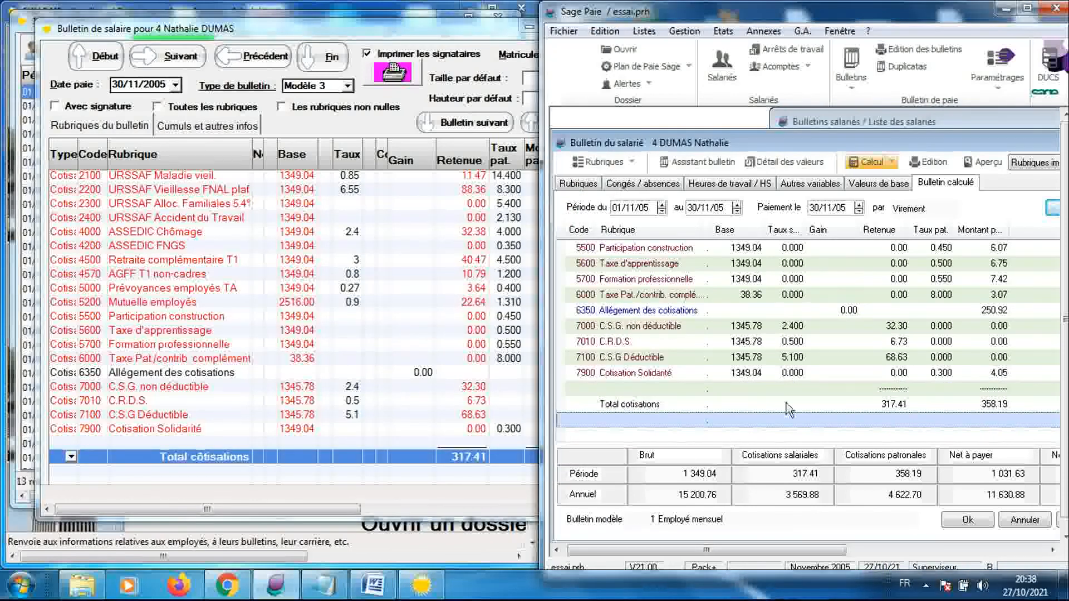
{"action": "left_click", "coordinate": [488, 465]}
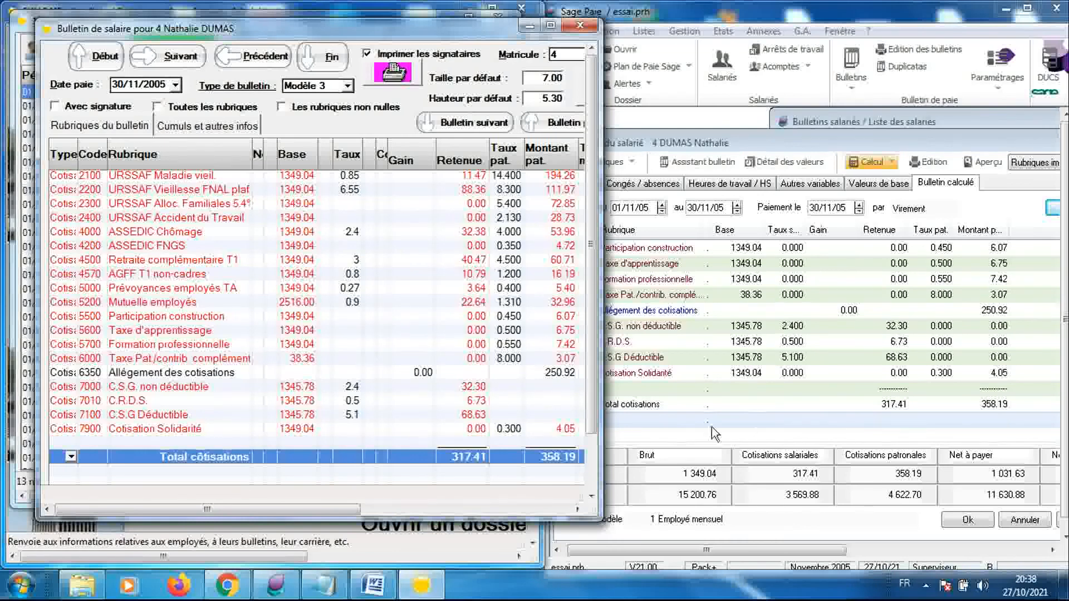
- Compare employee 4's BRUT, COTISAL, COTIPAT and NETPAIE cumuls in FULLPAIE with Sage's period and annual totals
{"action": "left_click", "coordinate": [240, 128]}
{"action": "left_click", "coordinate": [235, 183]}
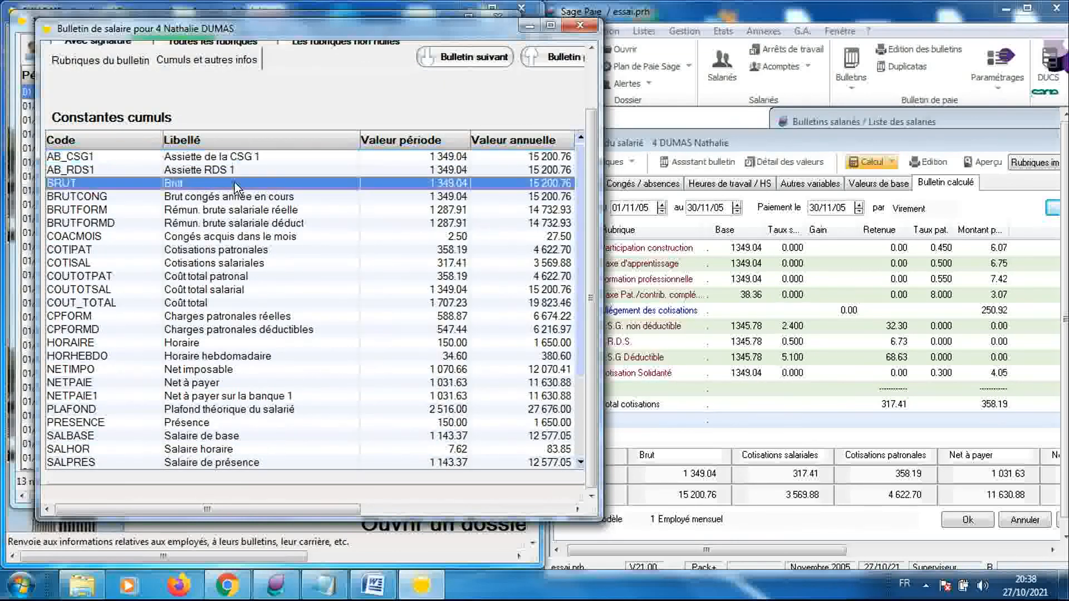
{"action": "left_click", "coordinate": [245, 383]}
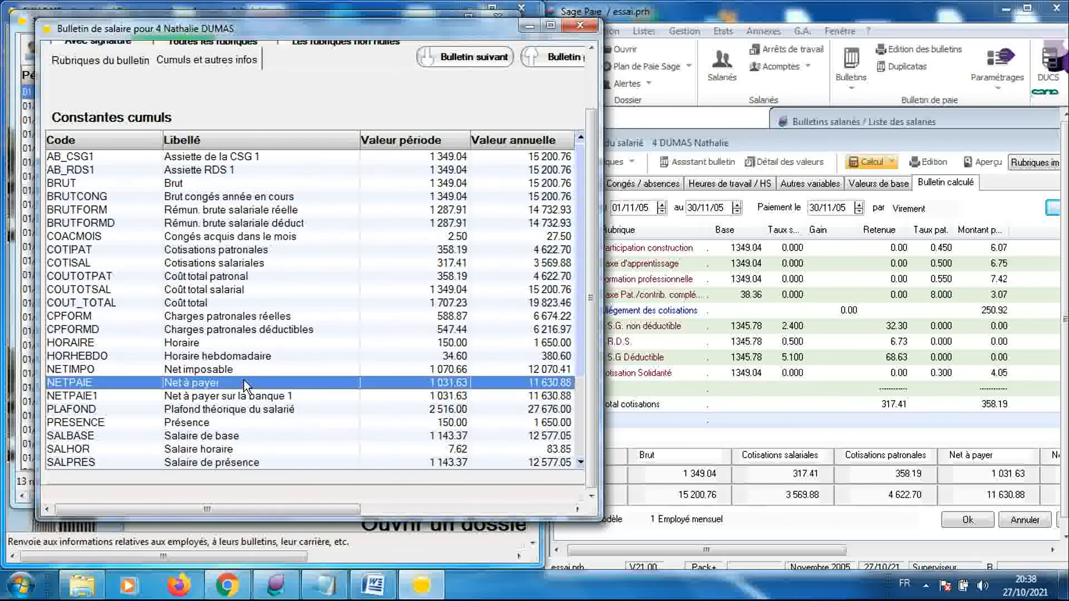
{"action": "left_click", "coordinate": [224, 265]}
{"action": "left_click", "coordinate": [233, 250]}
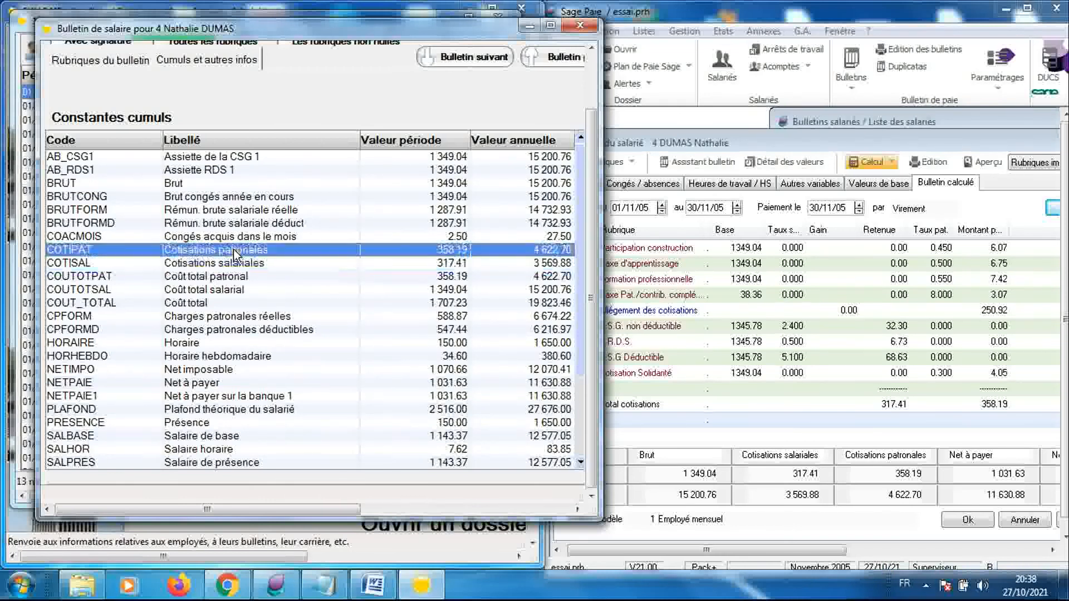
{"action": "left_click", "coordinate": [236, 385]}
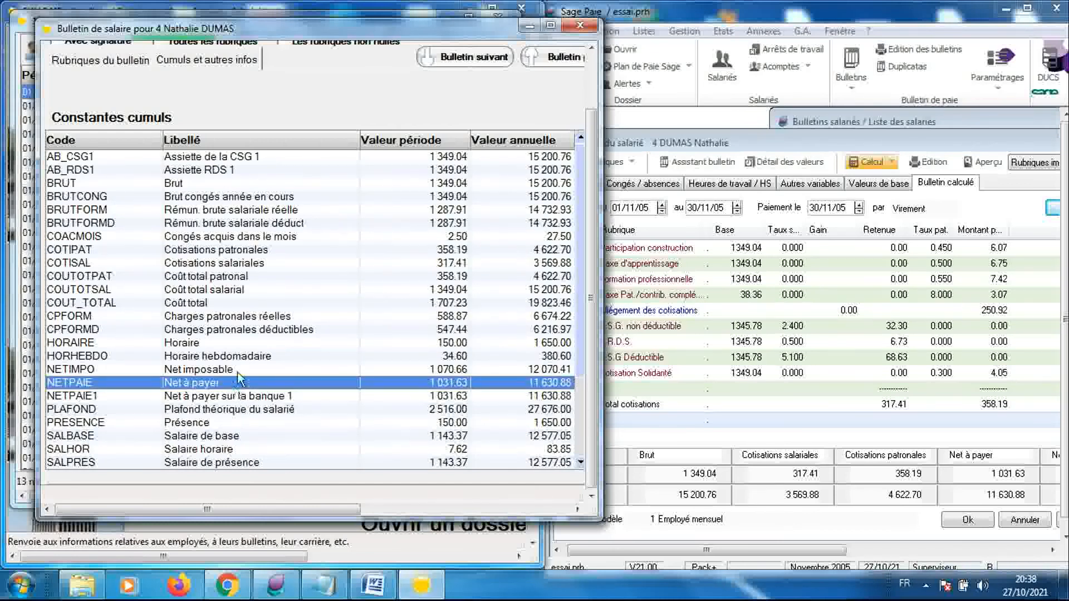
- Expose Net imposable in employee 4's Sage payslip and compare it with FULLPAIE's NETIMPO cumul
{"action": "left_click", "coordinate": [239, 371]}
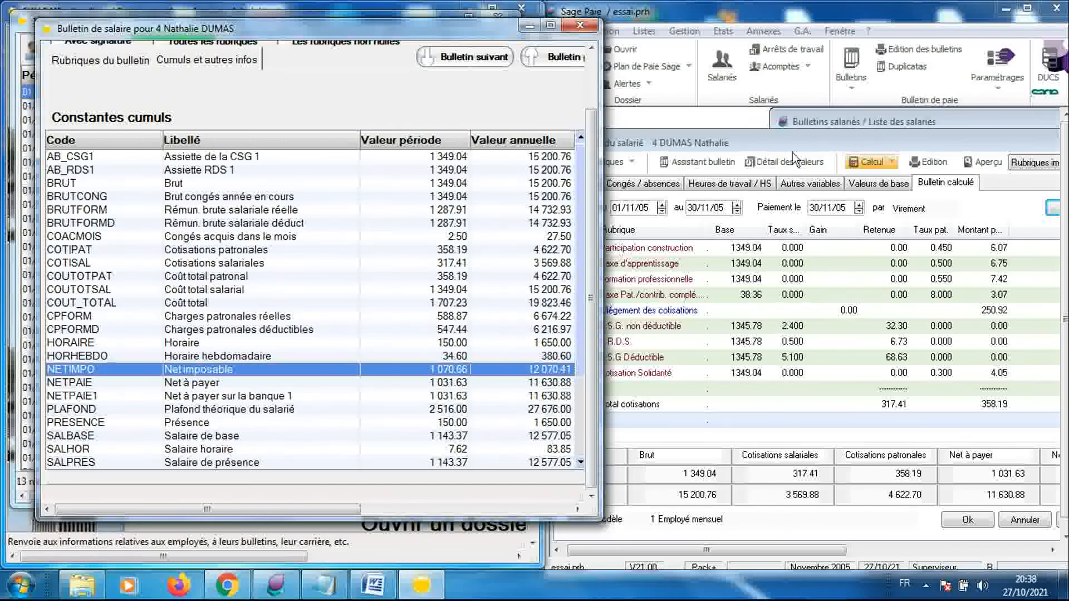
{"action": "left_click_drag", "start_coordinate": [803, 142], "coordinate": [723, 138]}
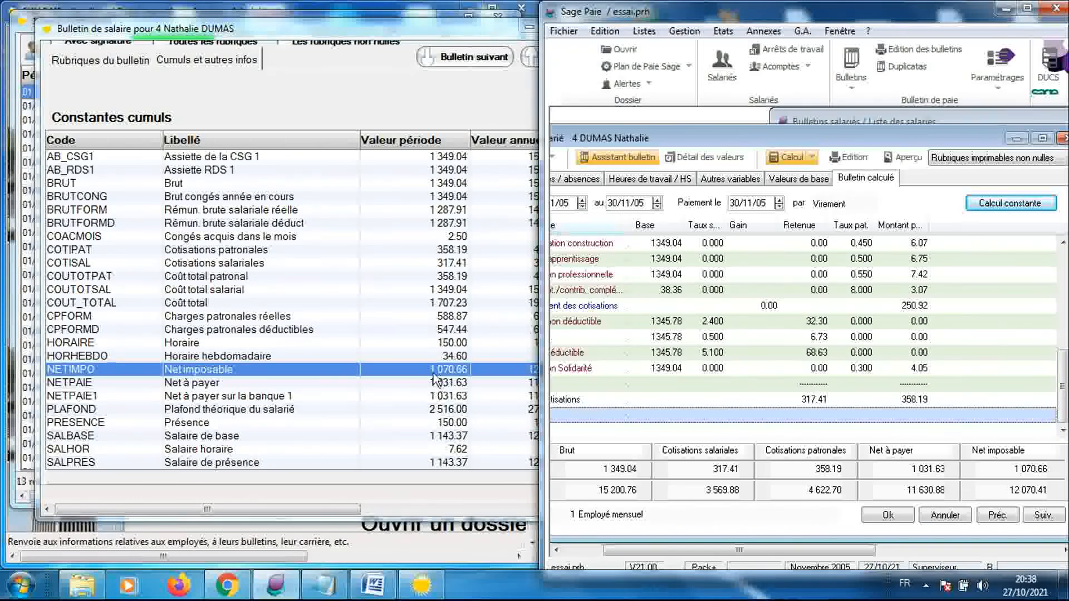
{"action": "left_click", "coordinate": [436, 373]}
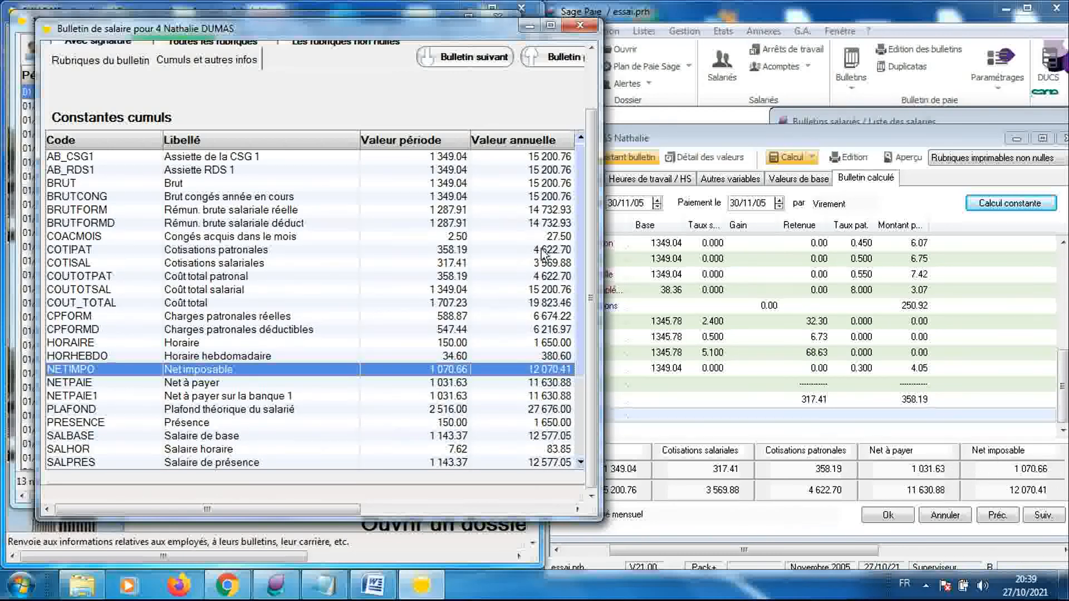
- Return to the rubric lines of employee 4's 30/11/2005 payslip in FULLPAIE and widen its window to expose the full payslip navigation controls
{"action": "left_click_drag", "start_coordinate": [593, 247], "coordinate": [598, 145]}
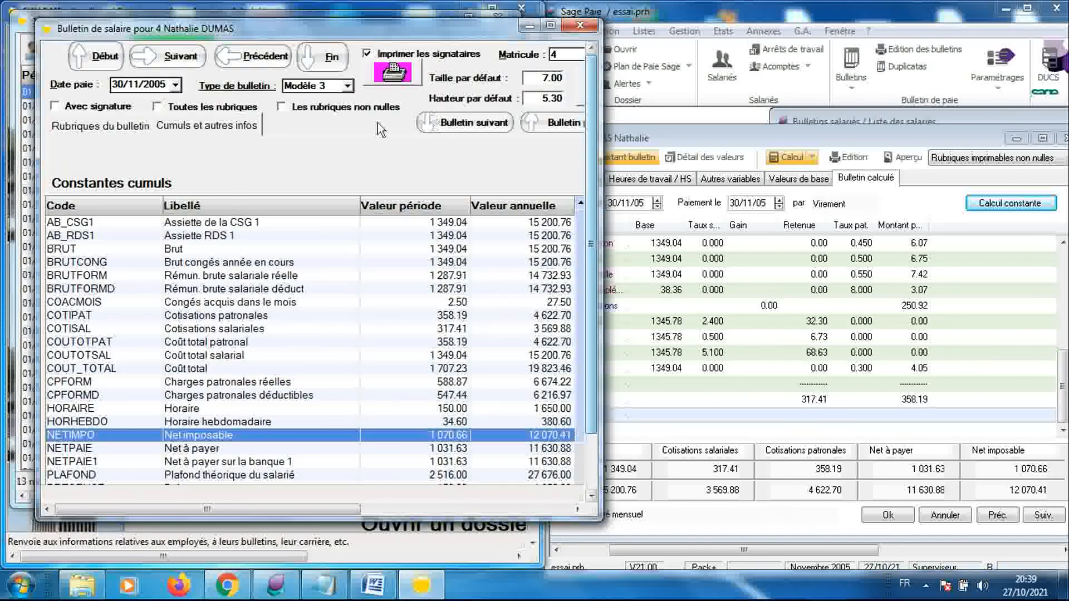
{"action": "left_click", "coordinate": [129, 125]}
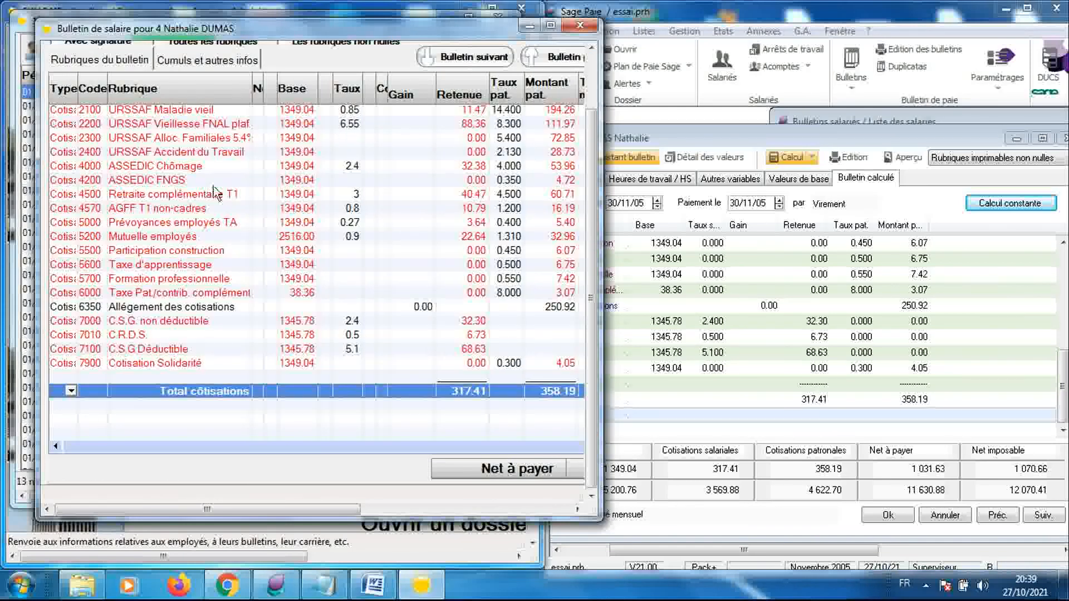
{"action": "scroll", "coordinate": [593, 236], "scroll_direction": "up", "scroll_amount": 3}
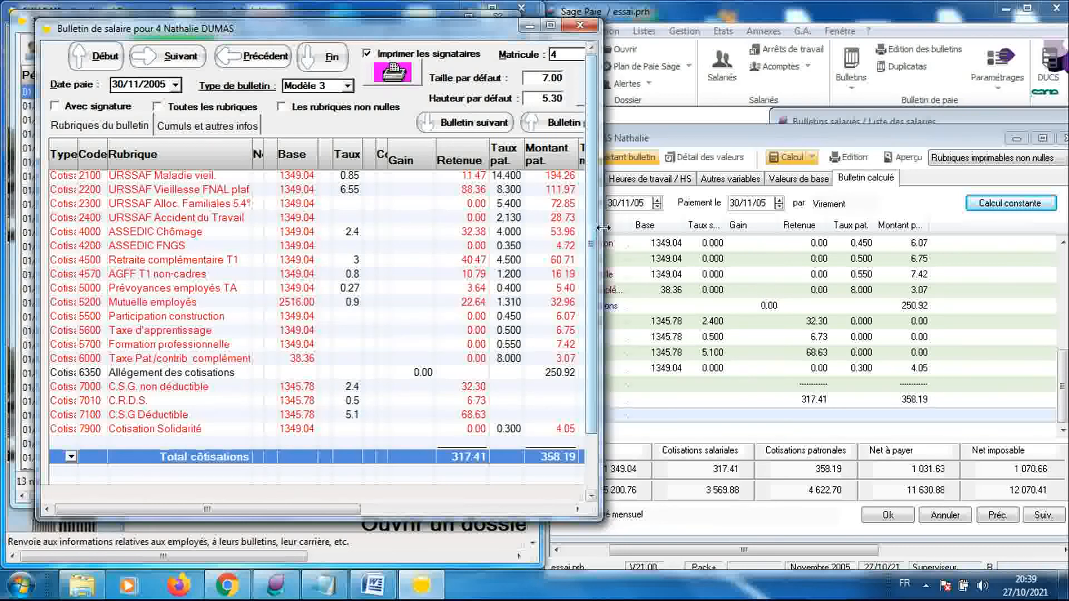
{"action": "left_click_drag", "start_coordinate": [603, 227], "coordinate": [670, 223]}
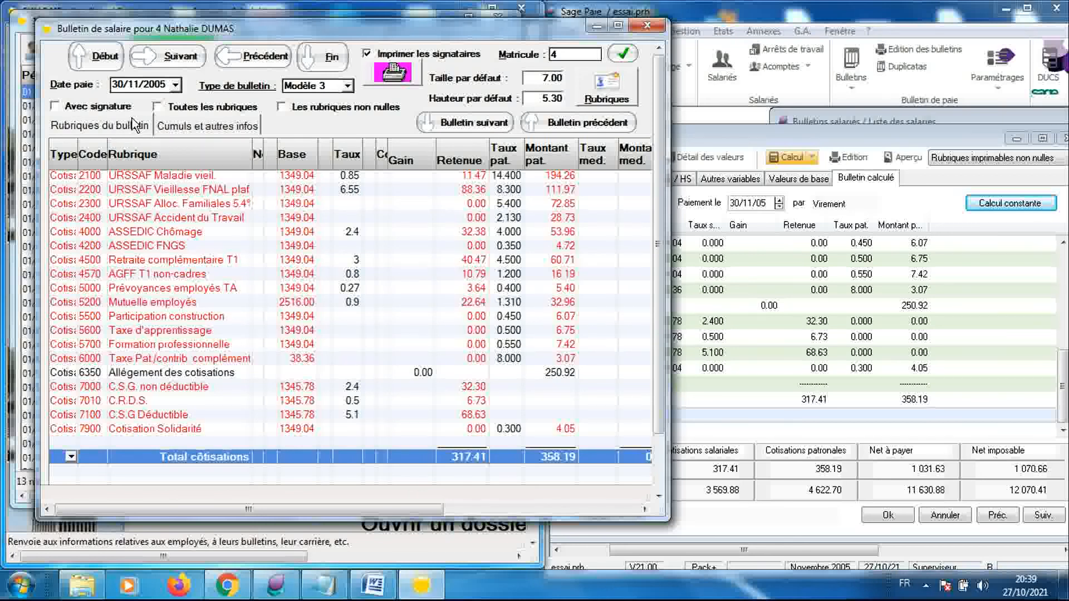
{"action": "scroll", "coordinate": [134, 126], "scroll_direction": "down", "scroll_amount": 2}
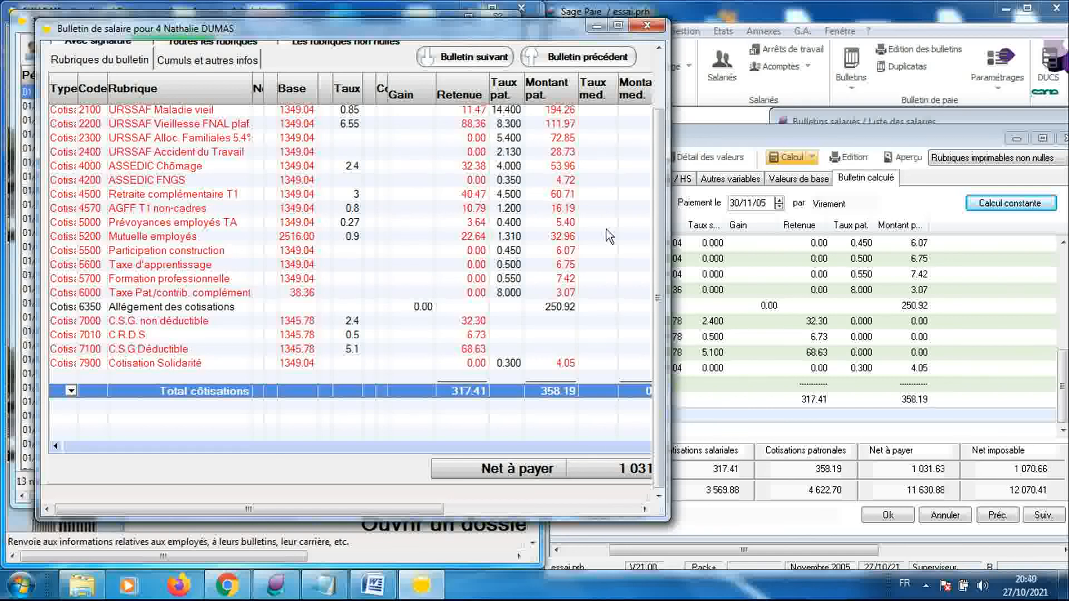
{"action": "left_click_drag", "start_coordinate": [660, 240], "coordinate": [660, 186]}
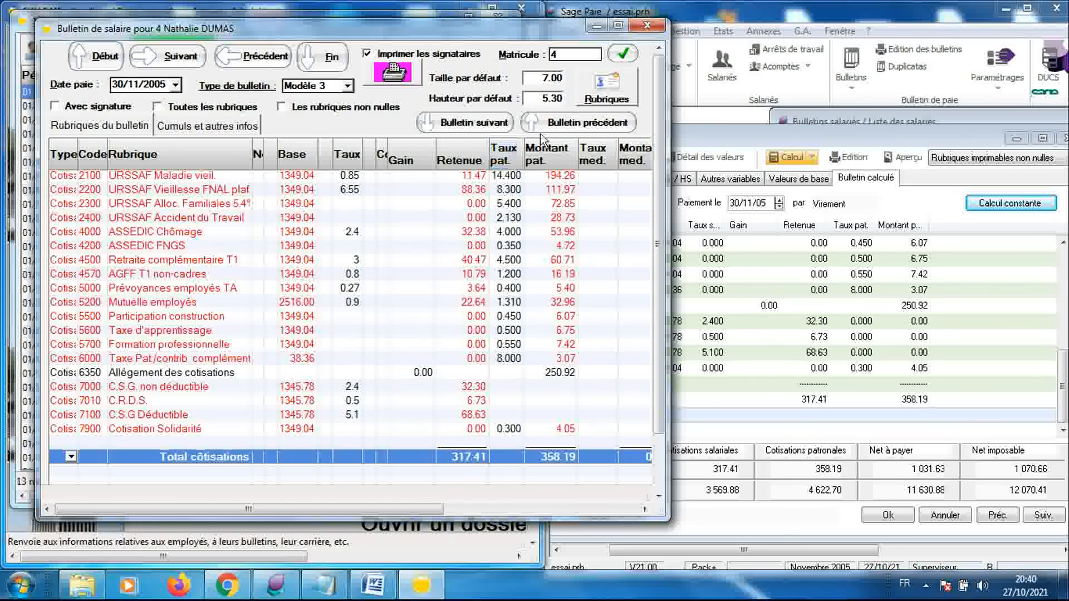
- Review employee 4's earlier imported payslips in FULLPAIE one month at a time, going back from 31/10/2005 to 31/08/2004
{"action": "left_click", "coordinate": [556, 126]}
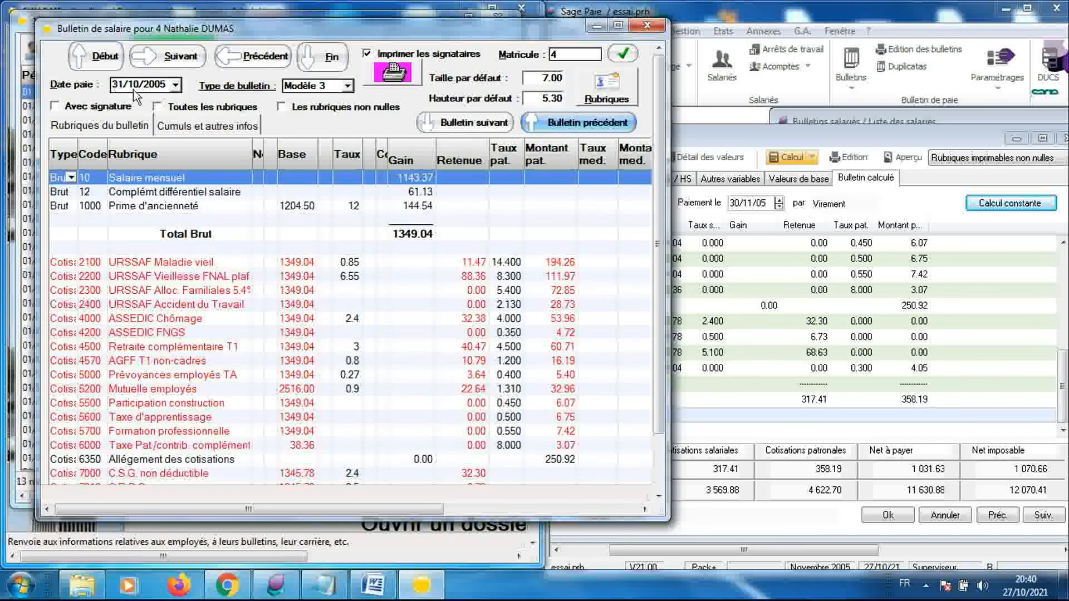
{"action": "left_click", "coordinate": [554, 127]}
{"action": "left_click", "coordinate": [580, 124]}
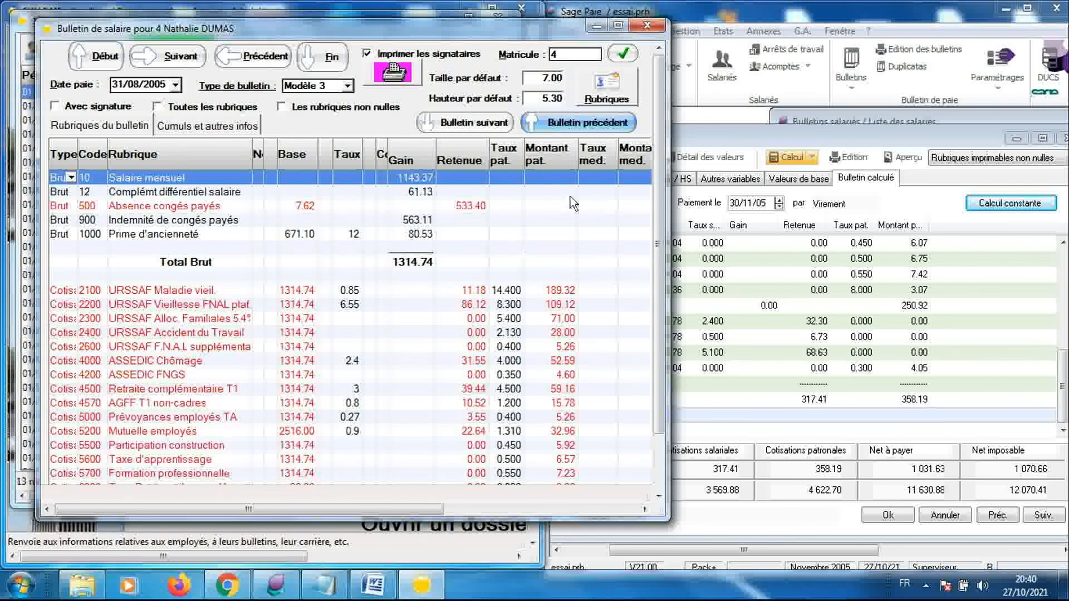
{"action": "left_click", "coordinate": [601, 123]}
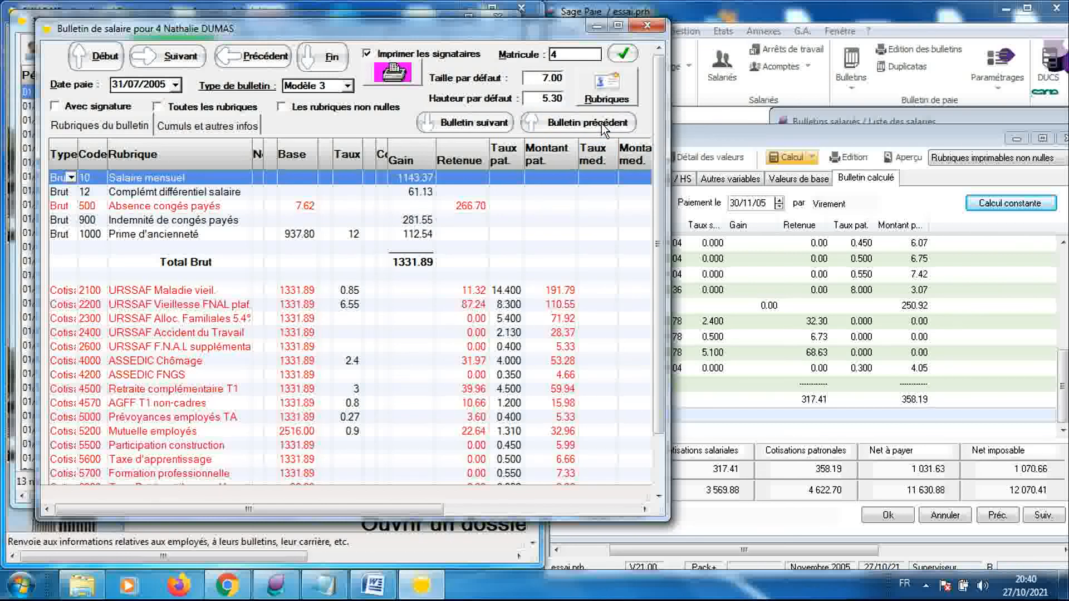
{"action": "left_click", "coordinate": [601, 124]}
{"action": "left_click", "coordinate": [601, 124]}
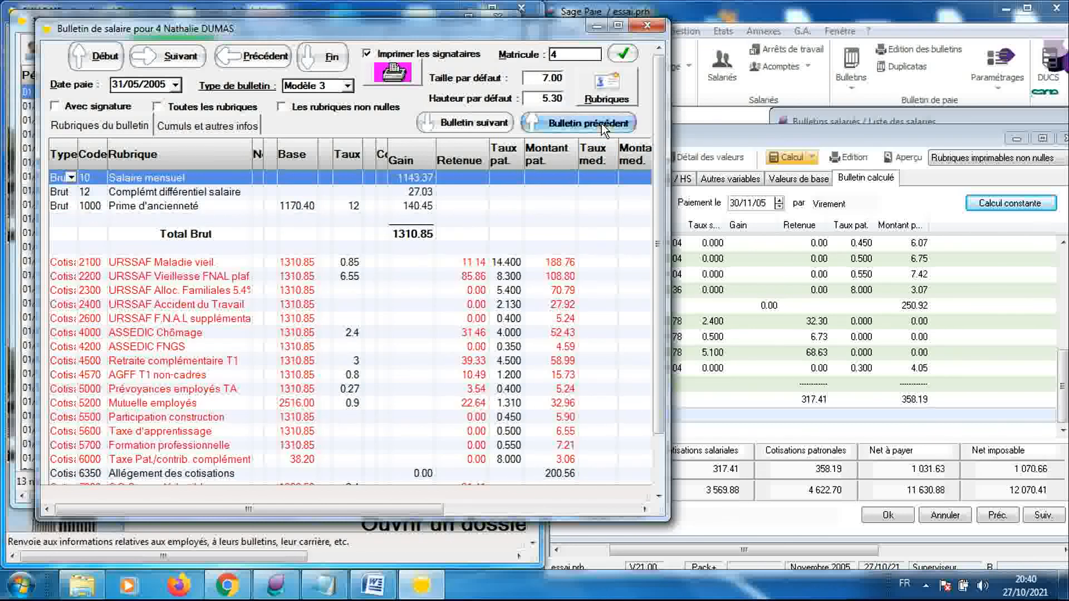
{"action": "left_click", "coordinate": [601, 124]}
{"action": "left_click", "coordinate": [601, 123]}
{"action": "left_click", "coordinate": [601, 123]}
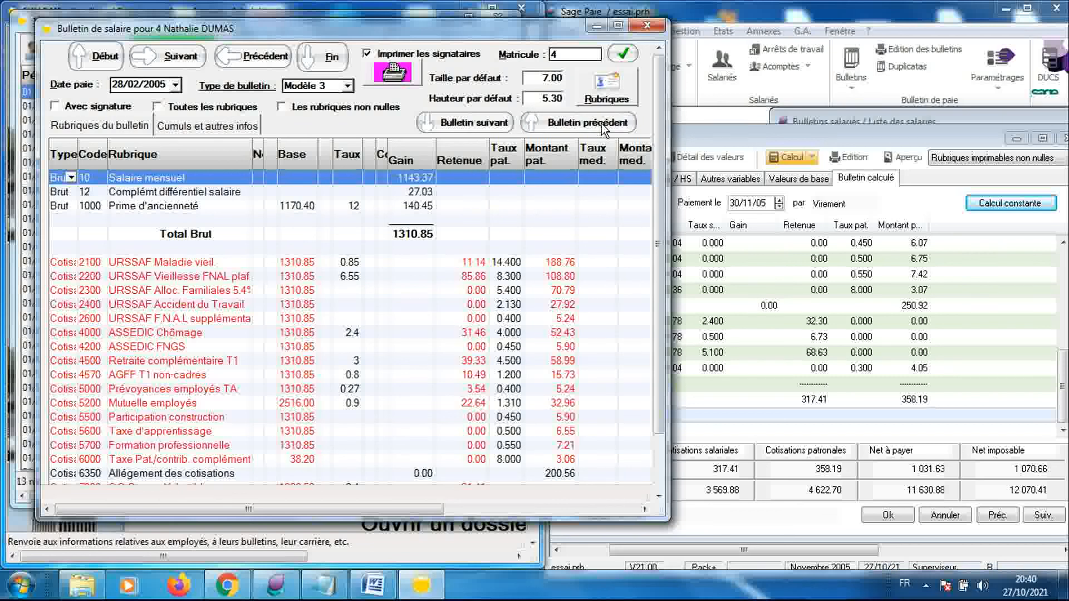
{"action": "left_click", "coordinate": [602, 124]}
{"action": "left_click", "coordinate": [601, 124]}
{"action": "left_click", "coordinate": [601, 124]}
{"action": "left_click", "coordinate": [602, 123]}
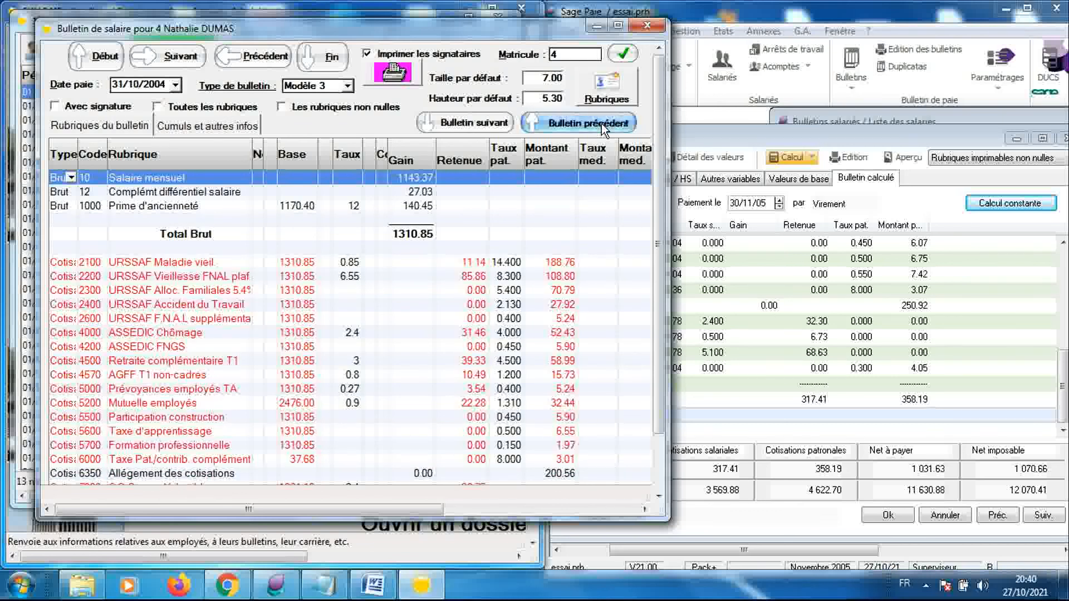
{"action": "left_click", "coordinate": [601, 123]}
{"action": "left_click", "coordinate": [601, 124]}
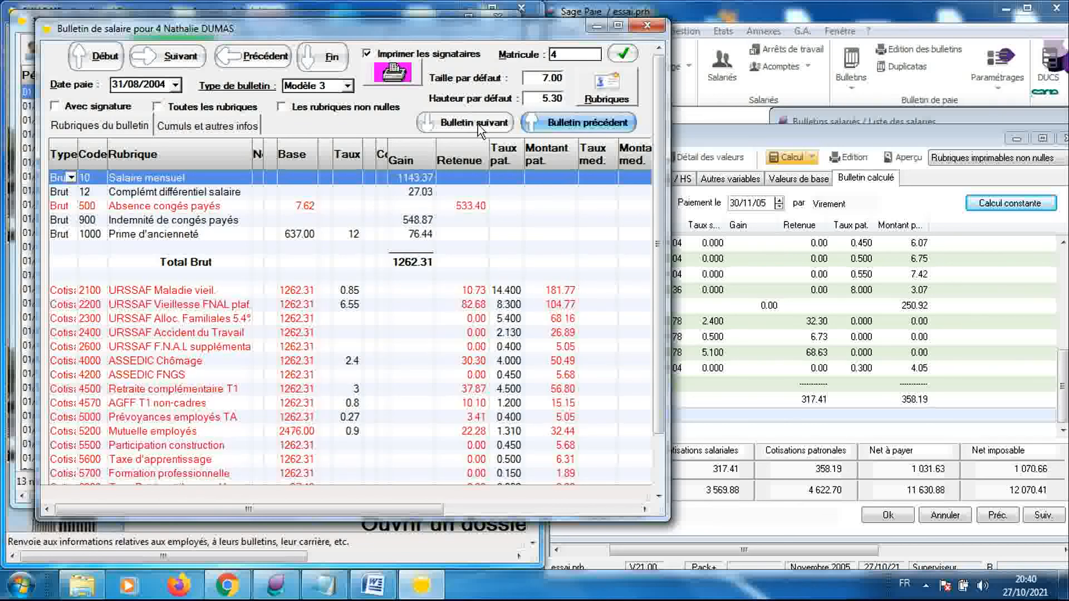
- Go forward month by month through employee 4's imported payslips to the one dated 31/03/2005
{"action": "left_click", "coordinate": [478, 125]}
{"action": "left_click", "coordinate": [478, 125]}
{"action": "left_click", "coordinate": [478, 124]}
{"action": "left_click", "coordinate": [478, 125]}
{"action": "left_click", "coordinate": [478, 125]}
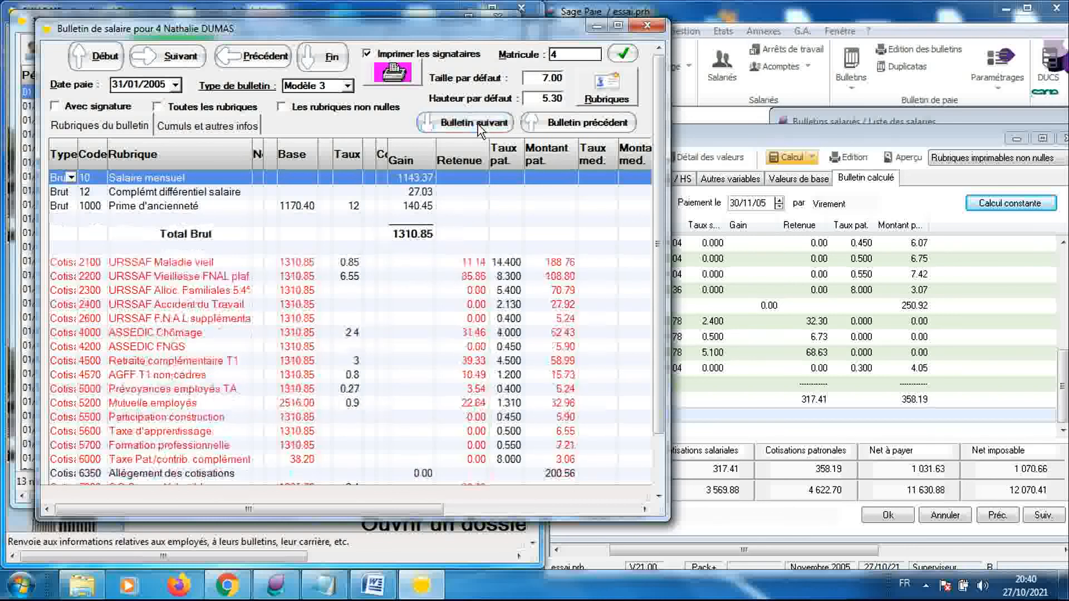
{"action": "left_click", "coordinate": [477, 124]}
{"action": "left_click", "coordinate": [477, 124]}
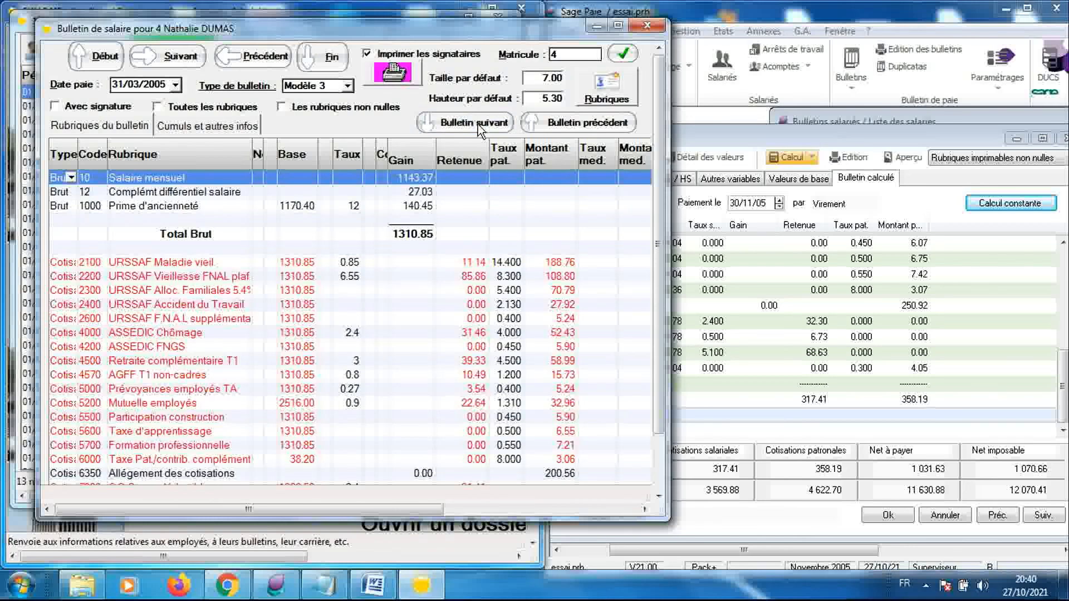